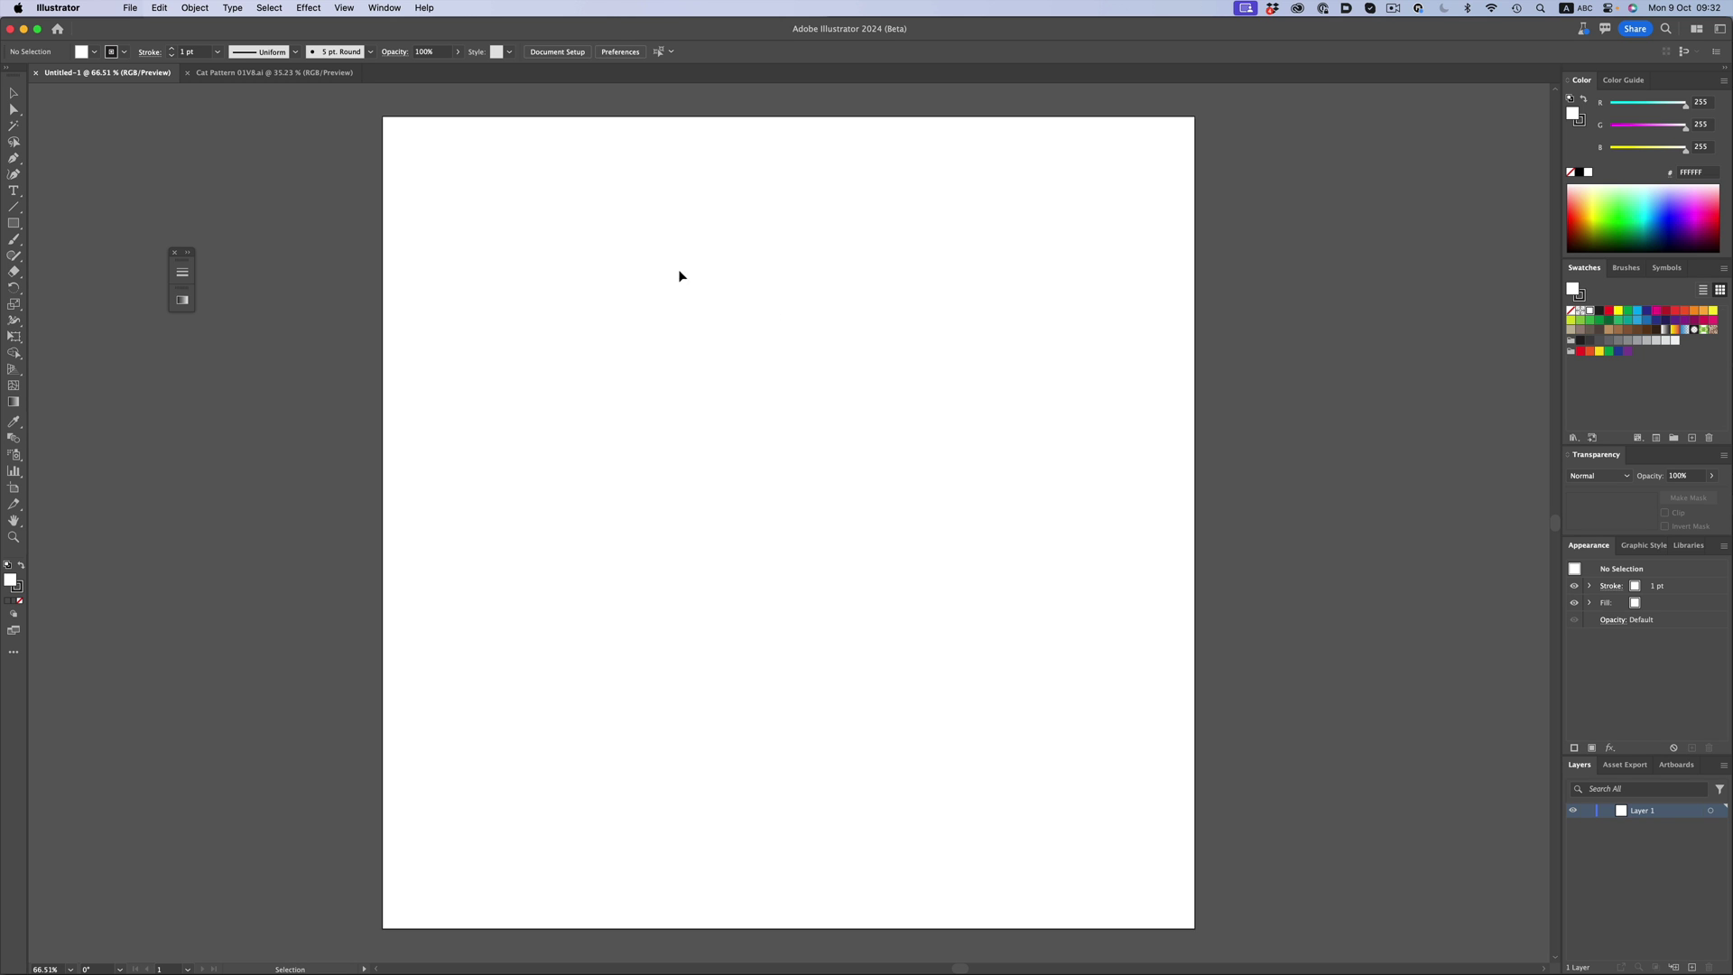
Open the Text to Vector Graphic panel and draw a 1051 px square on the artboard.
left_click(384, 7)
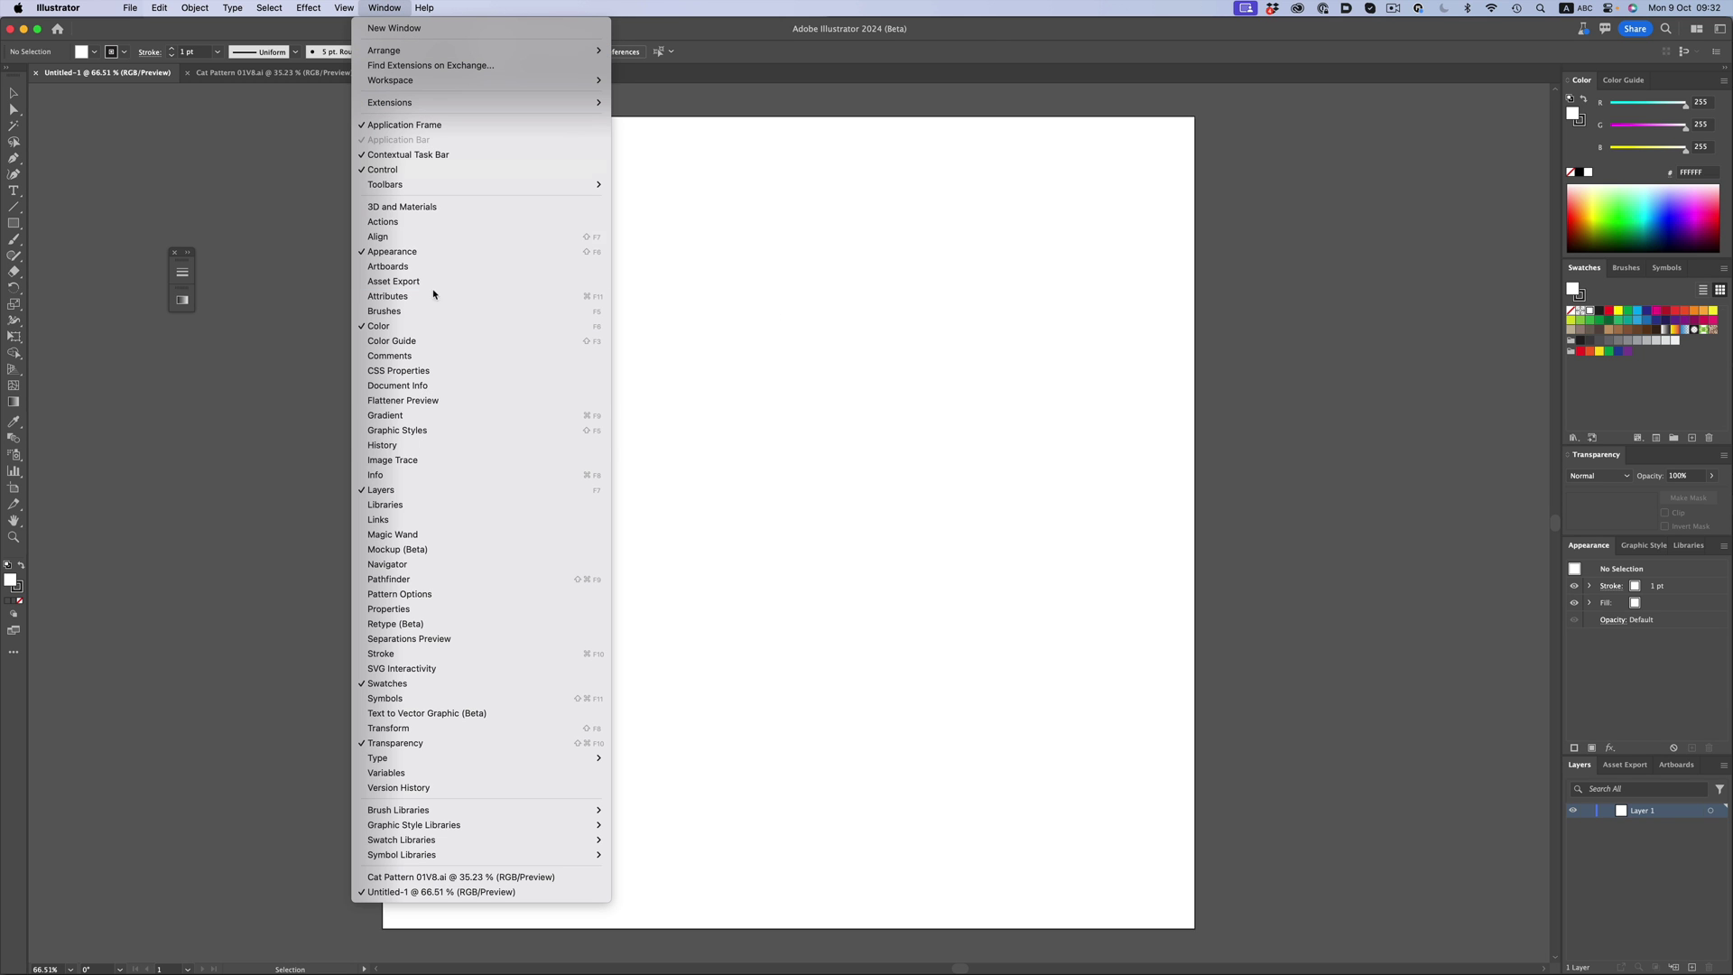
left_click(456, 716)
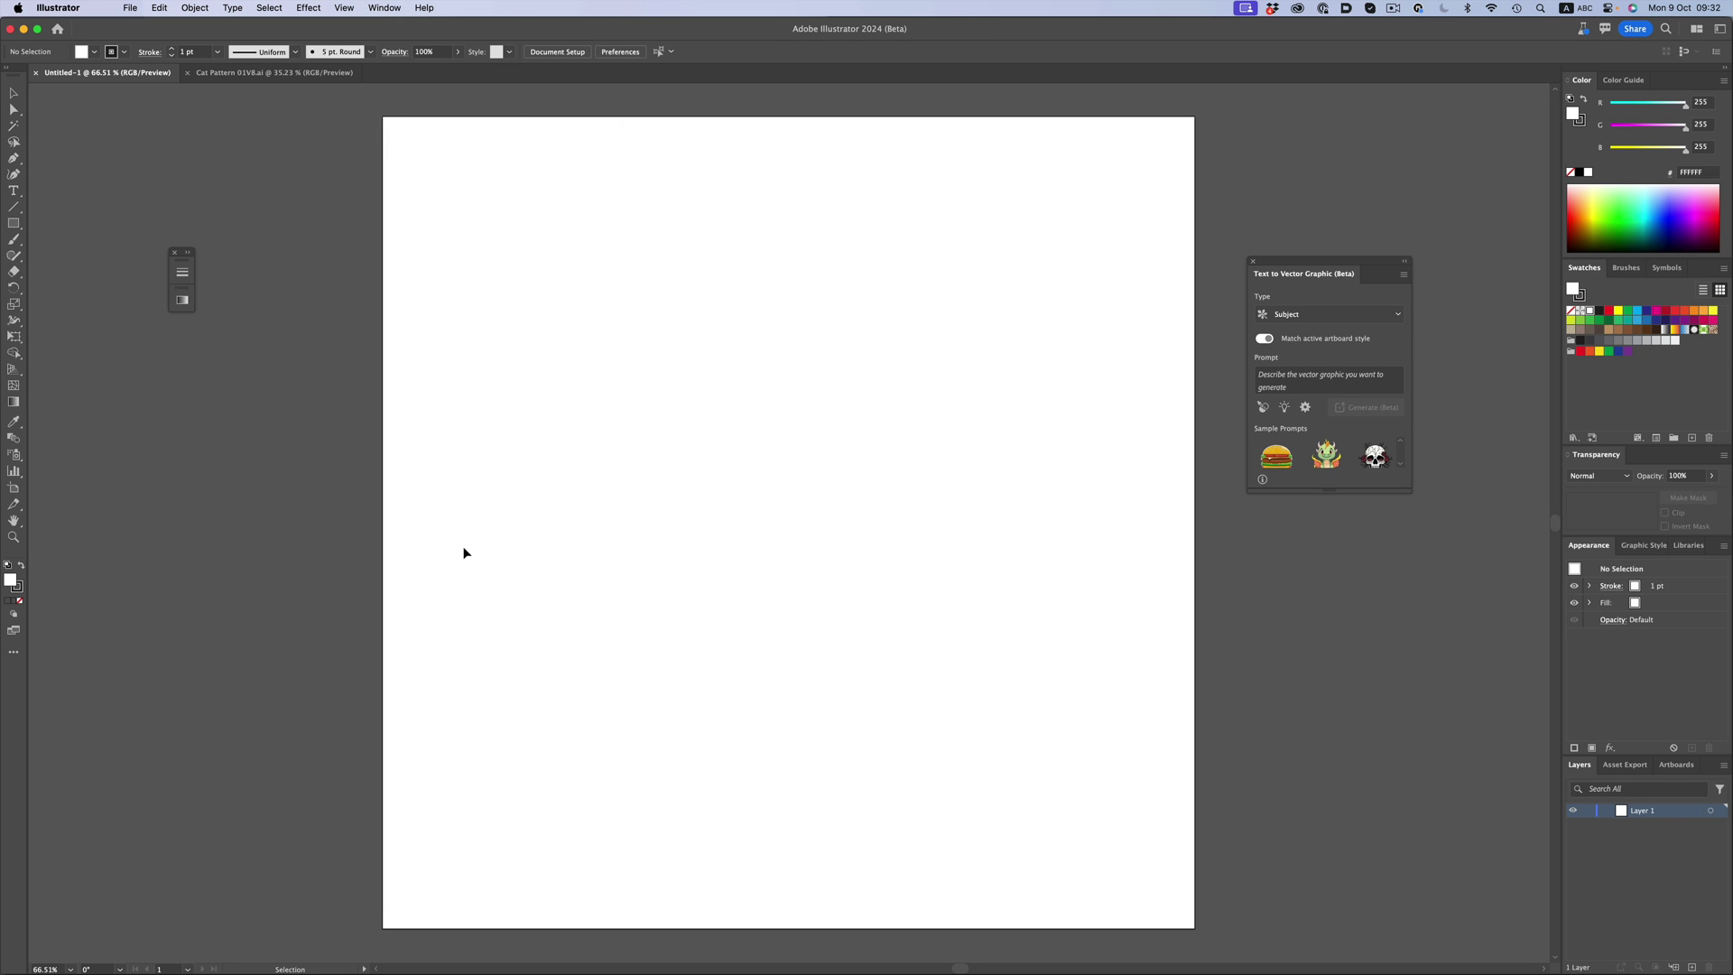
left_click_drag(418, 150, 973, 861)
key("v")
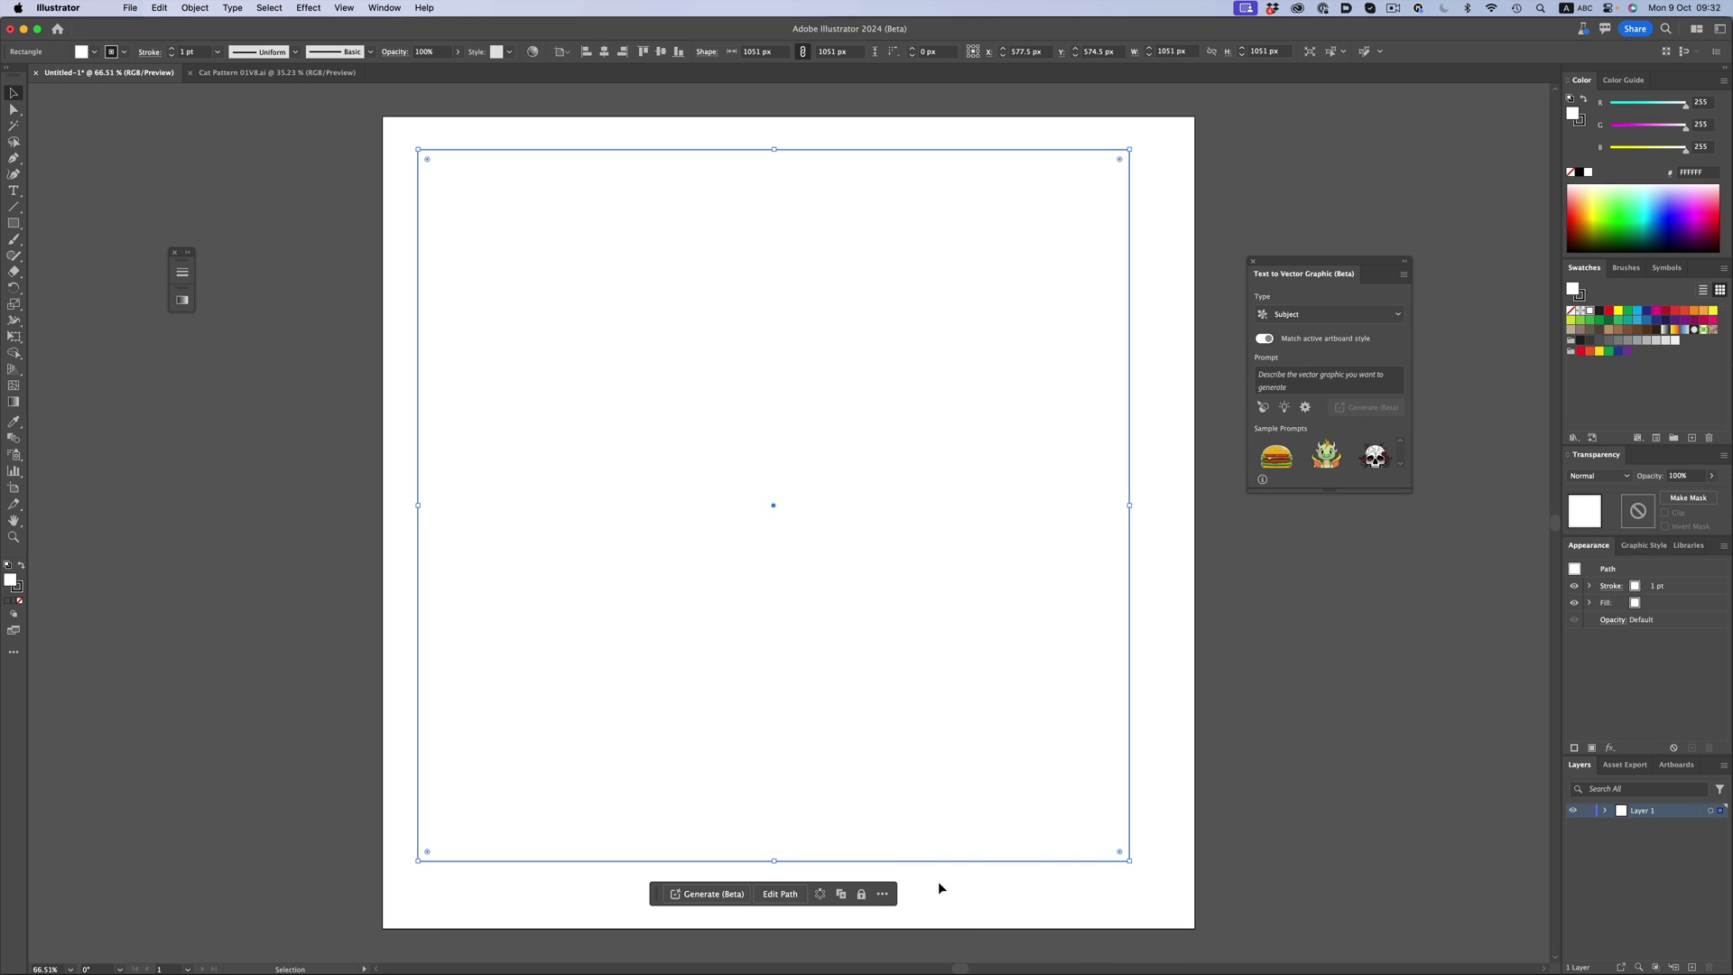
Set the Text to Vector Graphic type to Pattern and ready the prompt field.
left_click(709, 894)
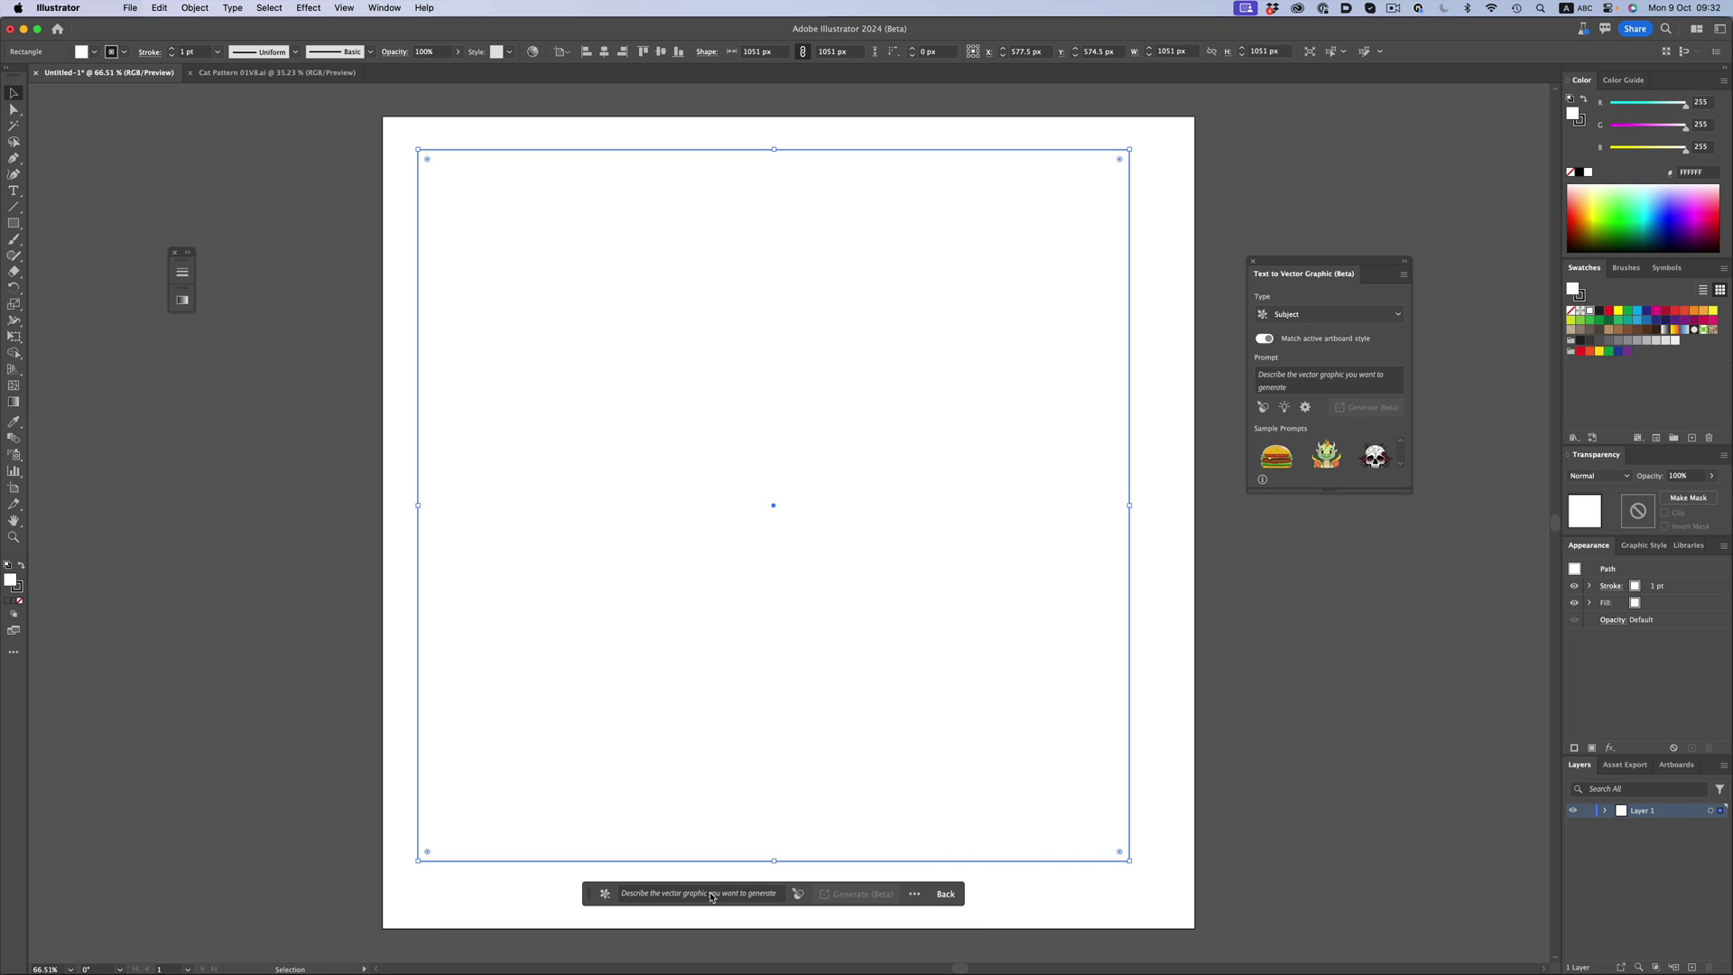
left_click(605, 894)
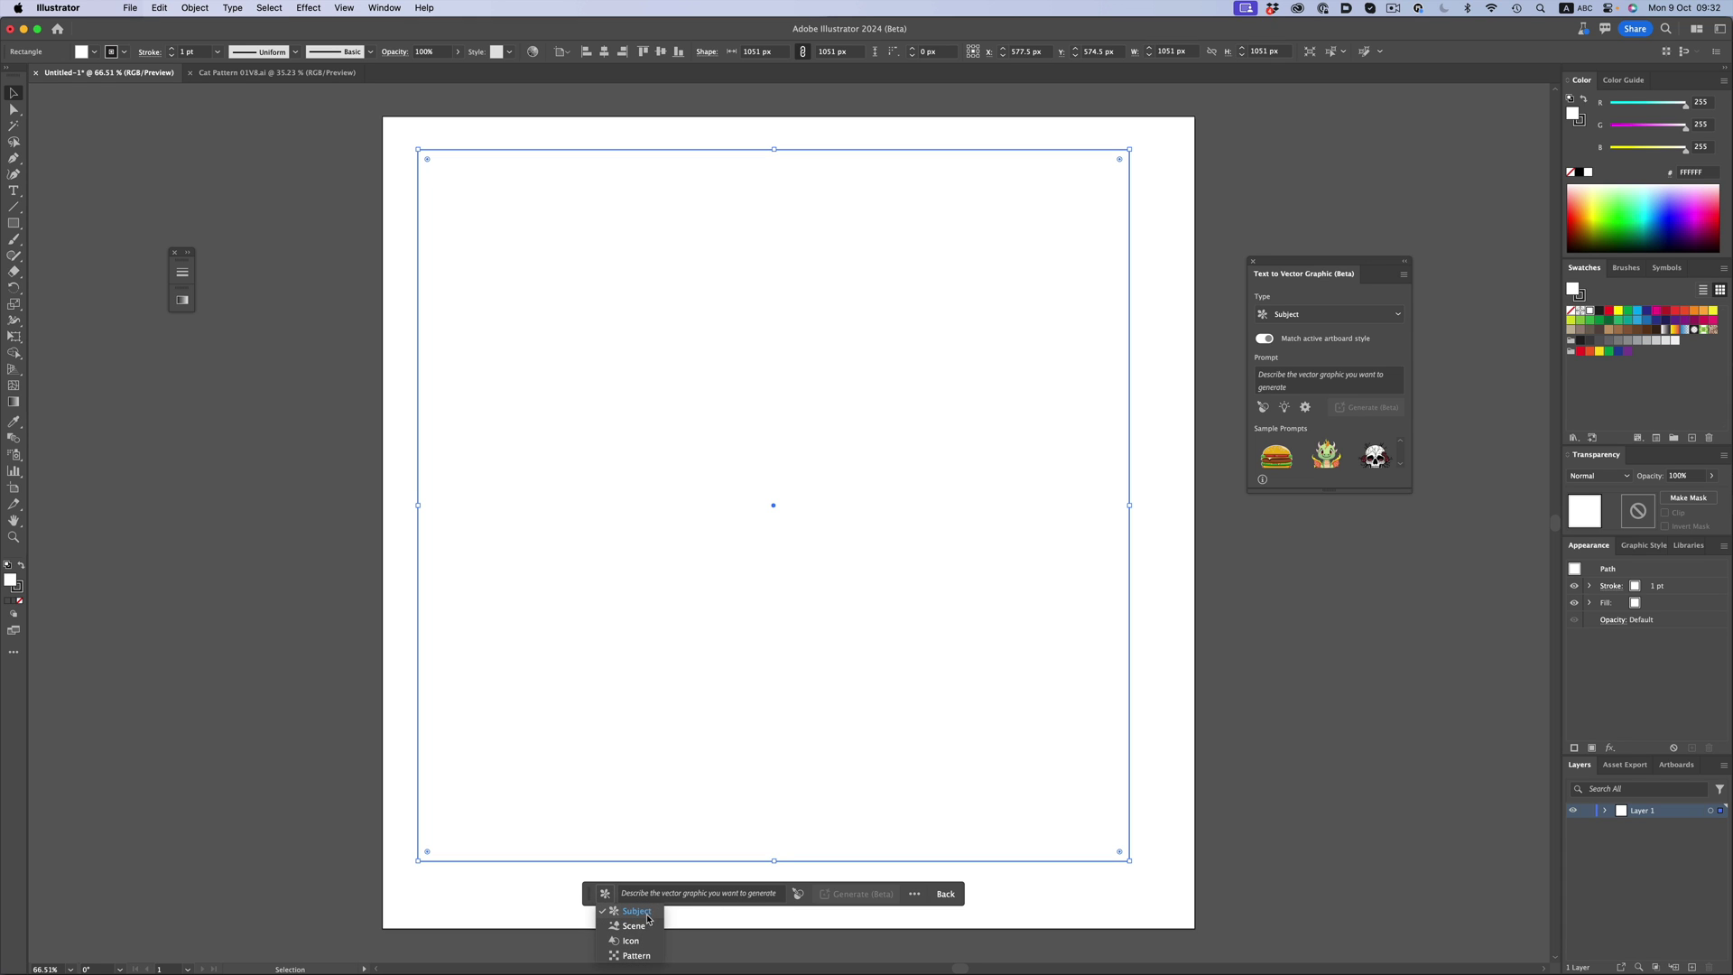
left_click(636, 956)
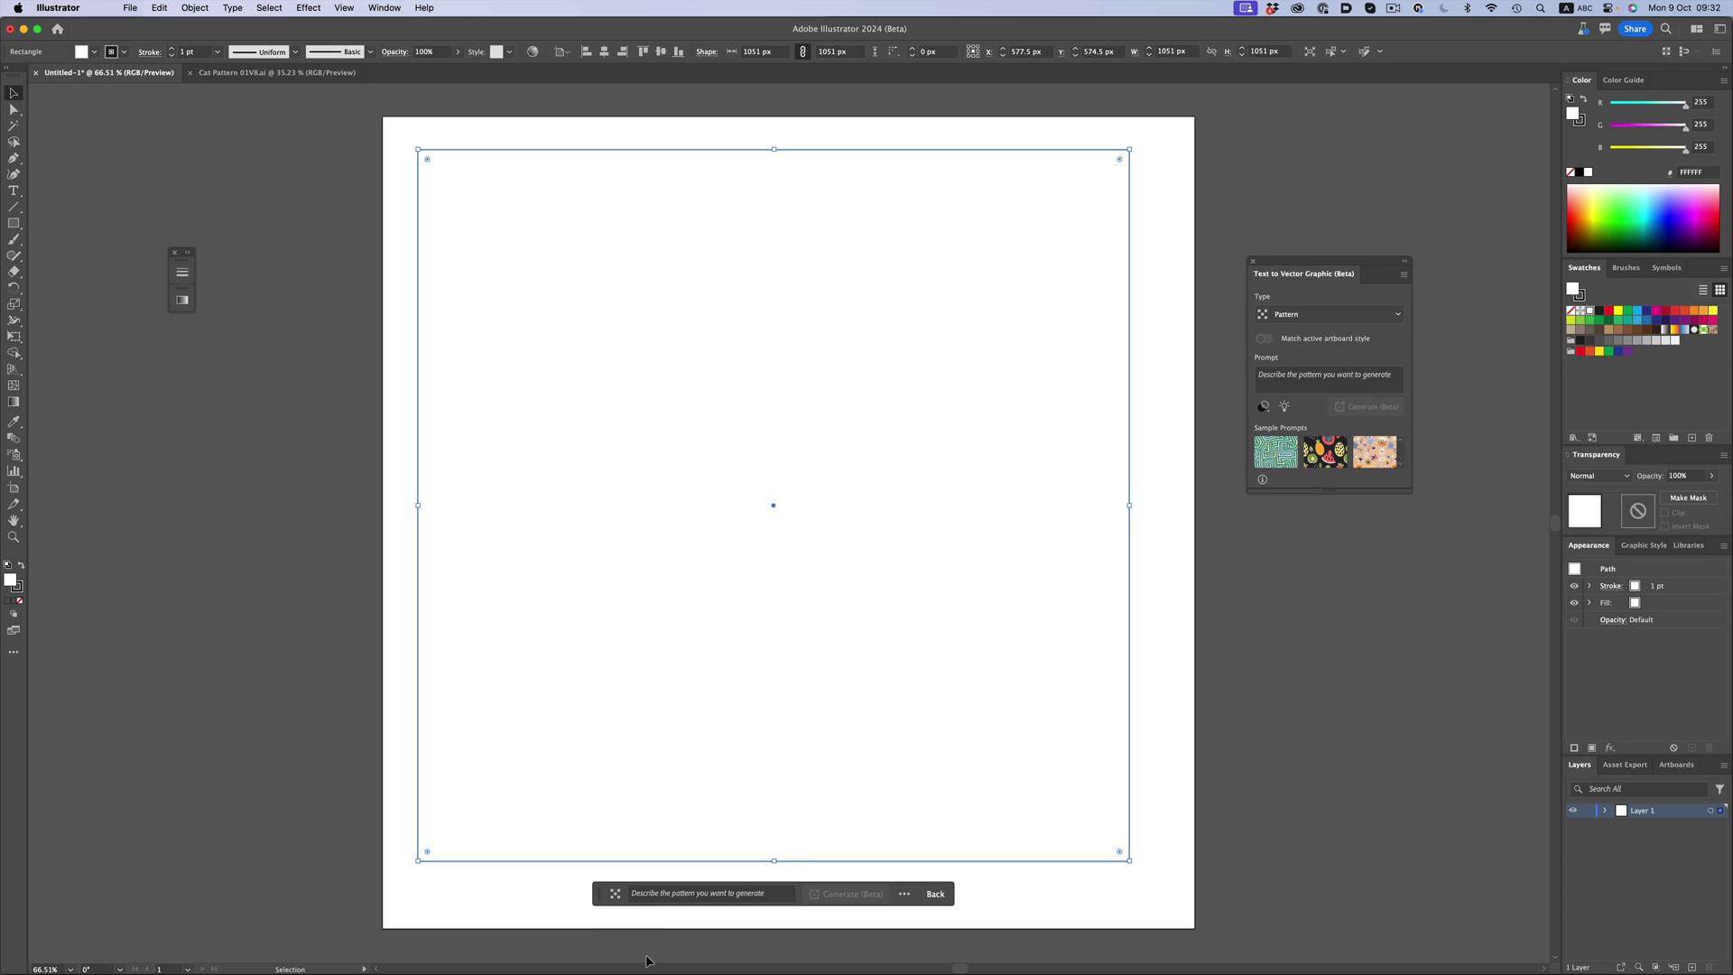
left_click(681, 895)
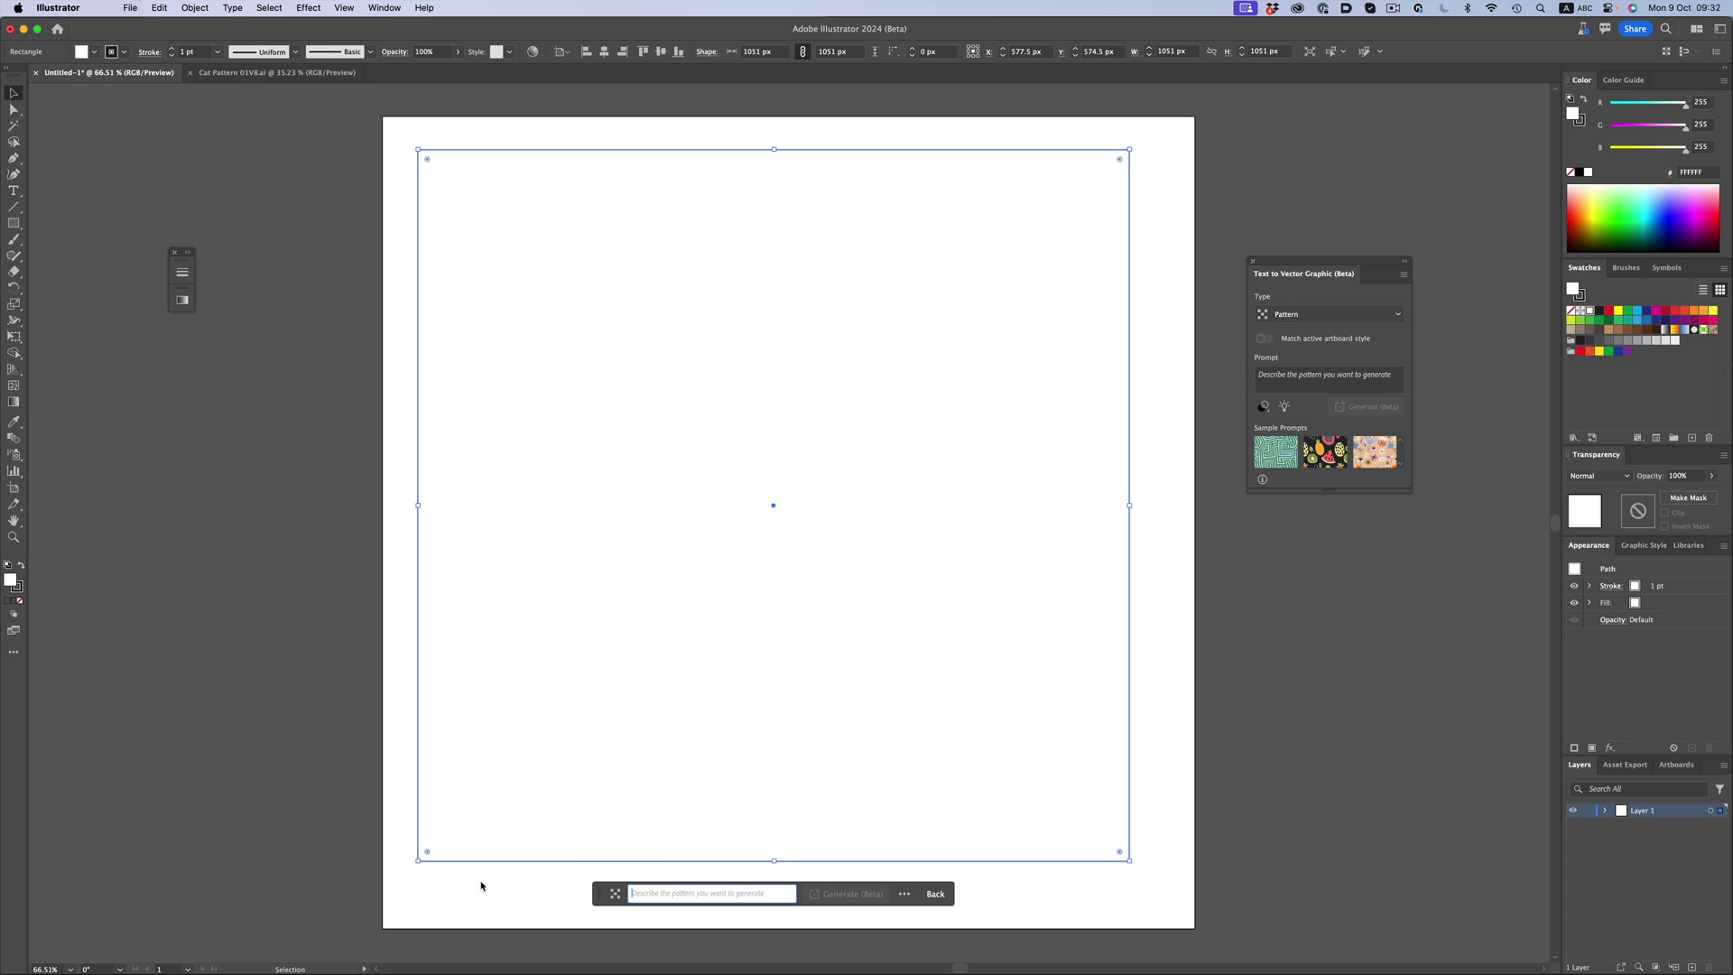
Generate a pattern from the prompt 'cute cat heads, white and orange' and apply the first variation.
type("cute cat heads, white and orange")
key("Return")
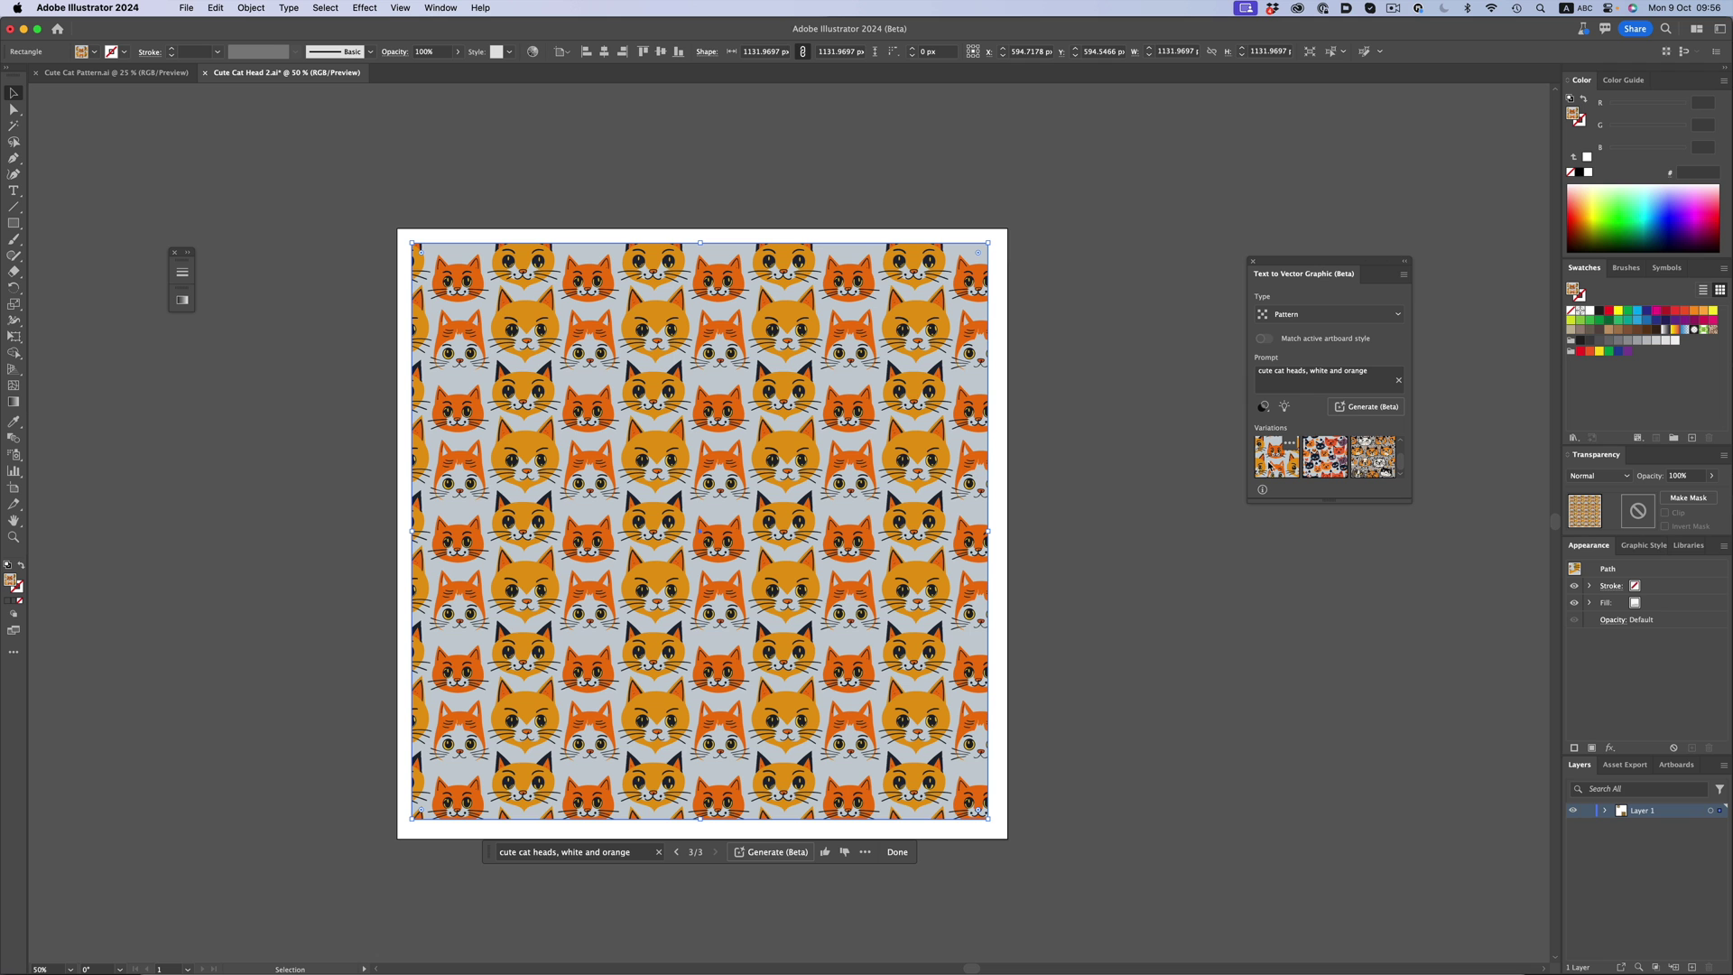
left_click(1270, 467)
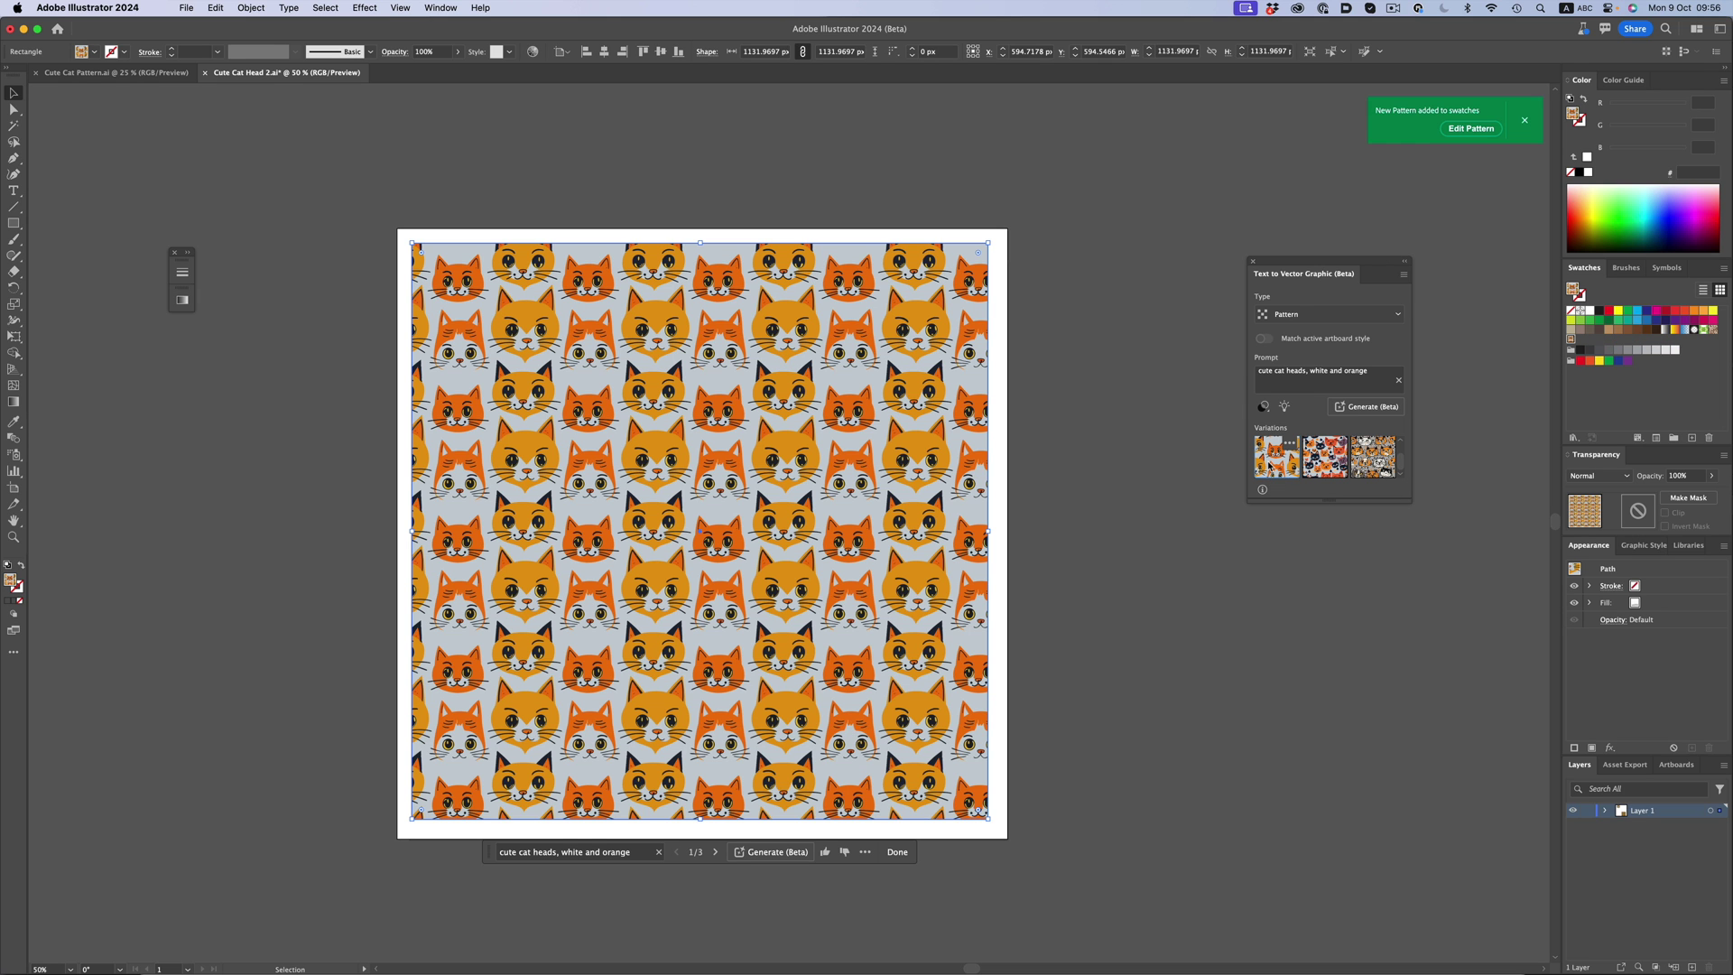
Compare the three cat-head pattern variations and keep the third one.
left_click(1324, 461)
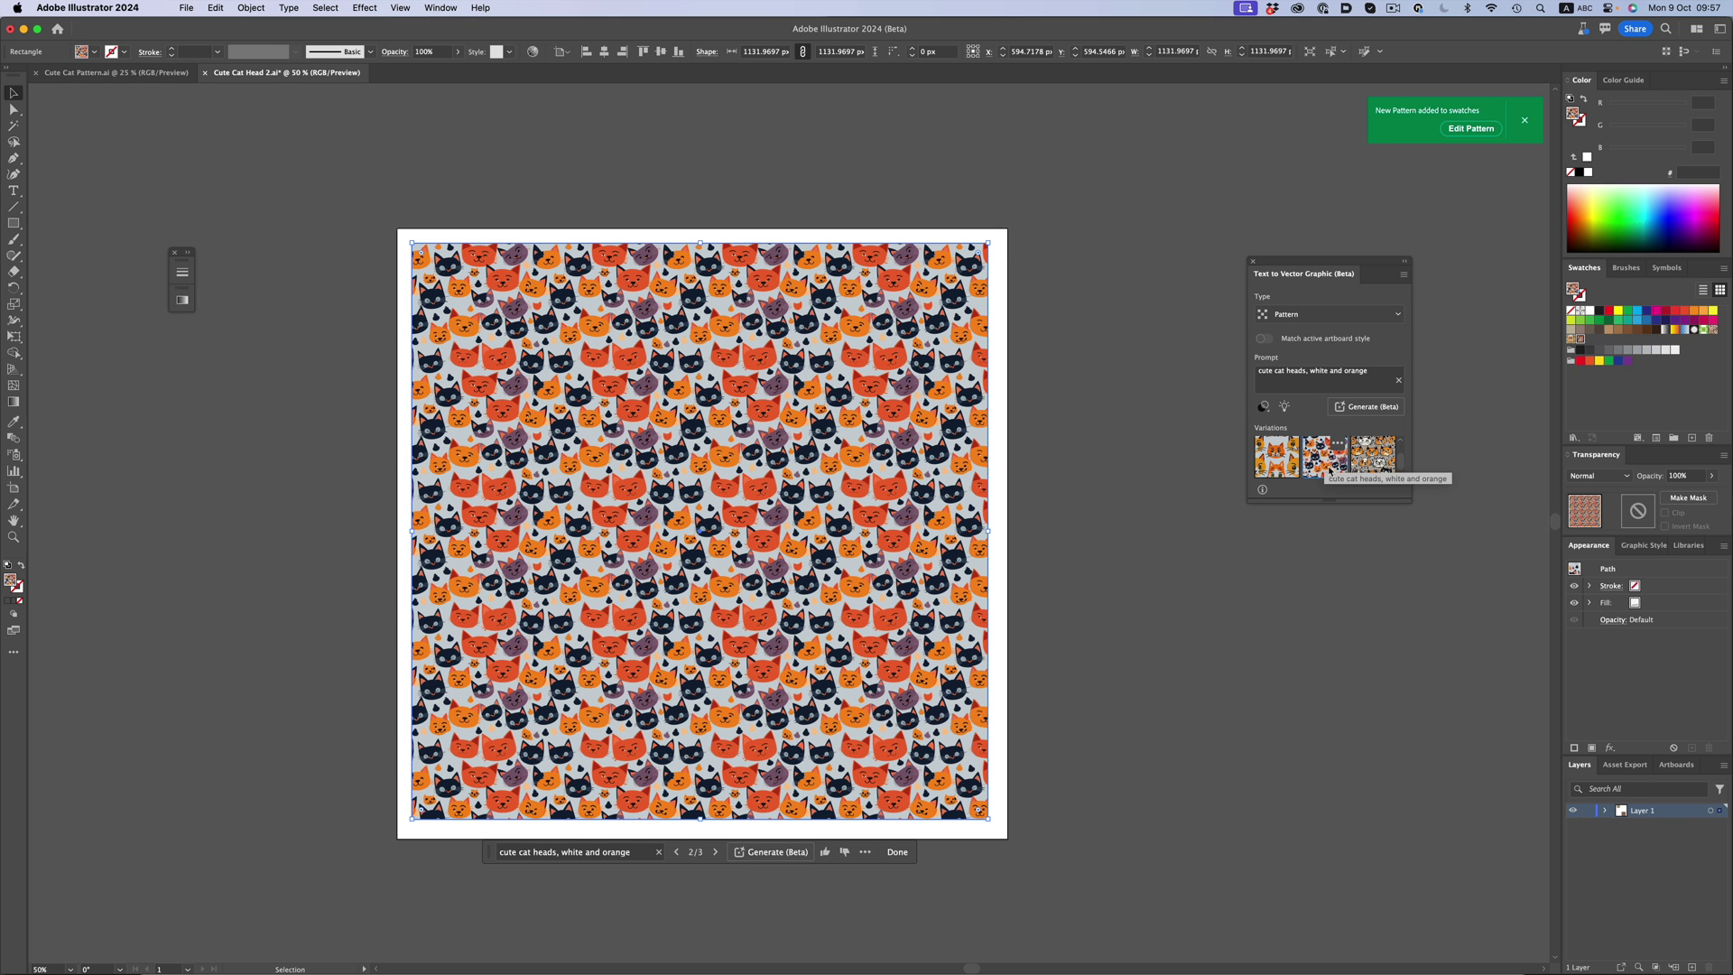
left_click(1372, 459)
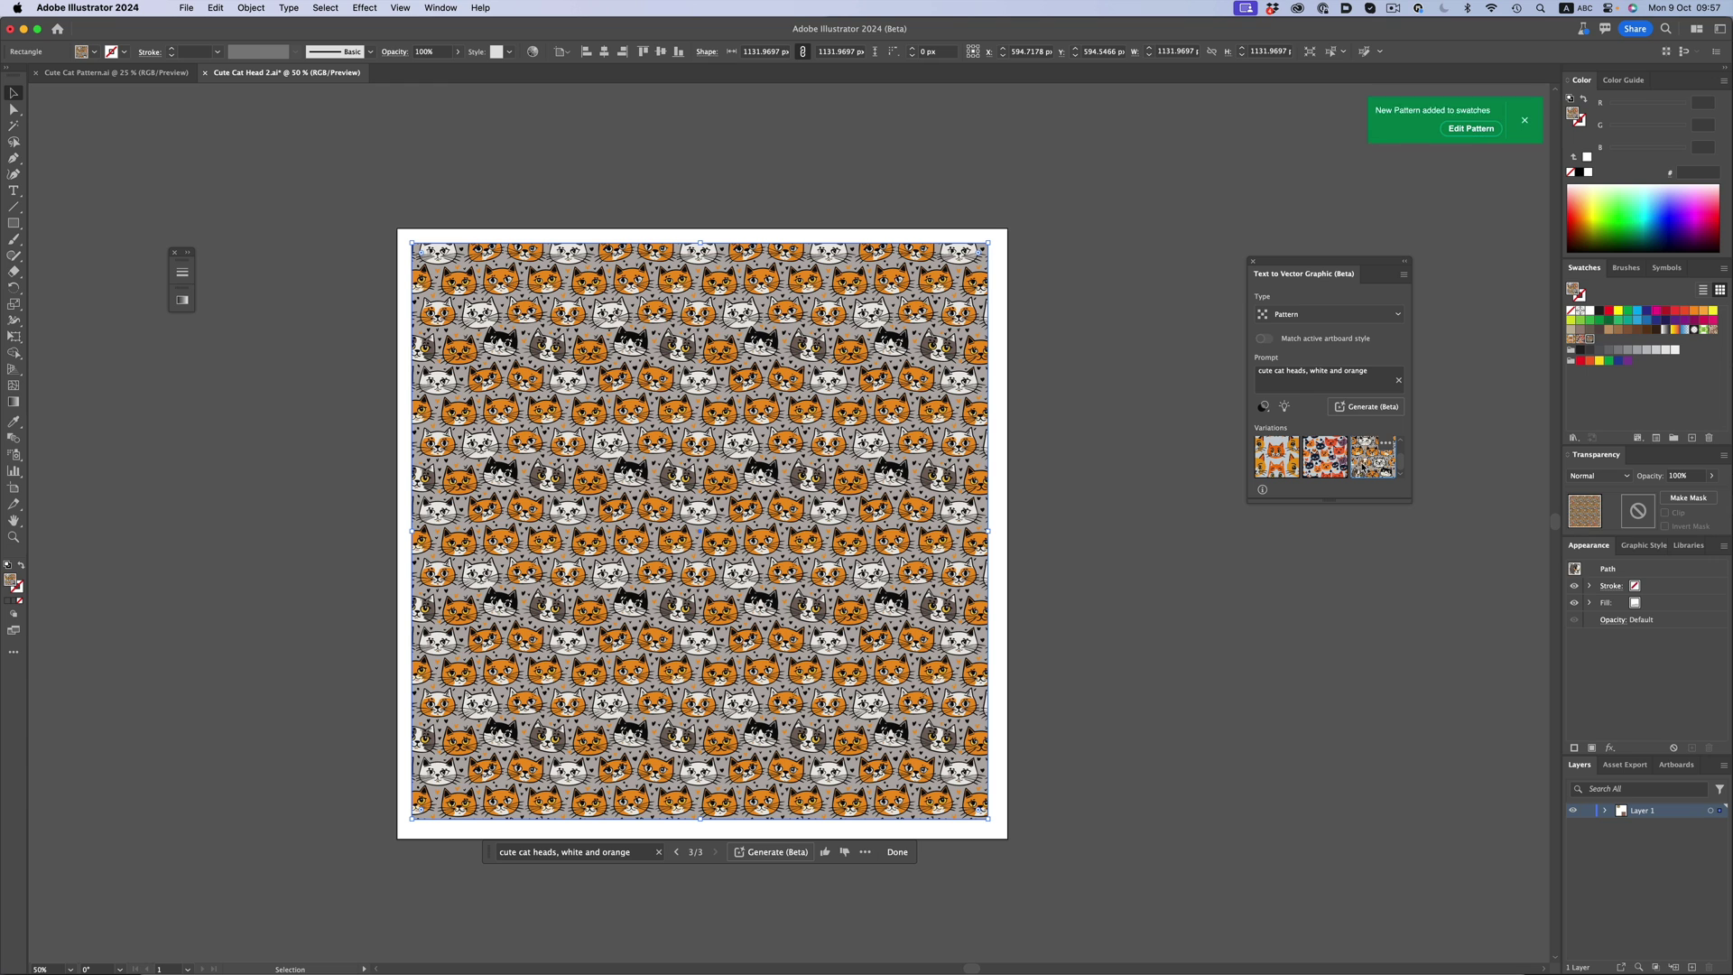
left_click(1270, 467)
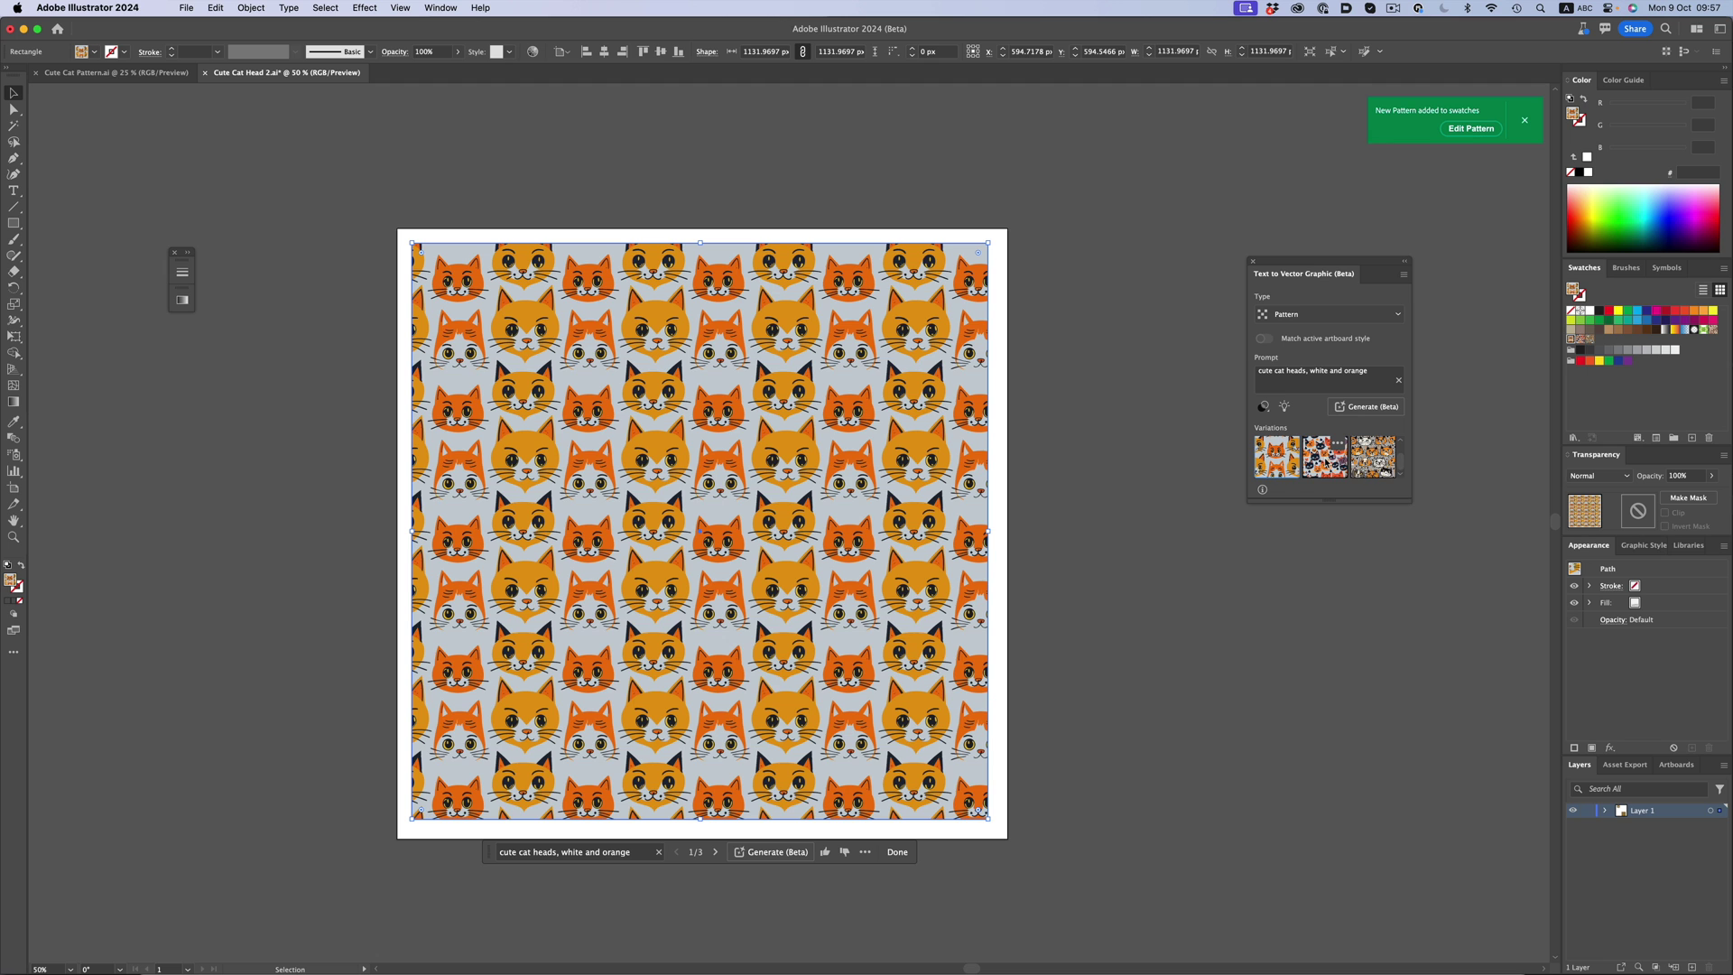
left_click(1324, 460)
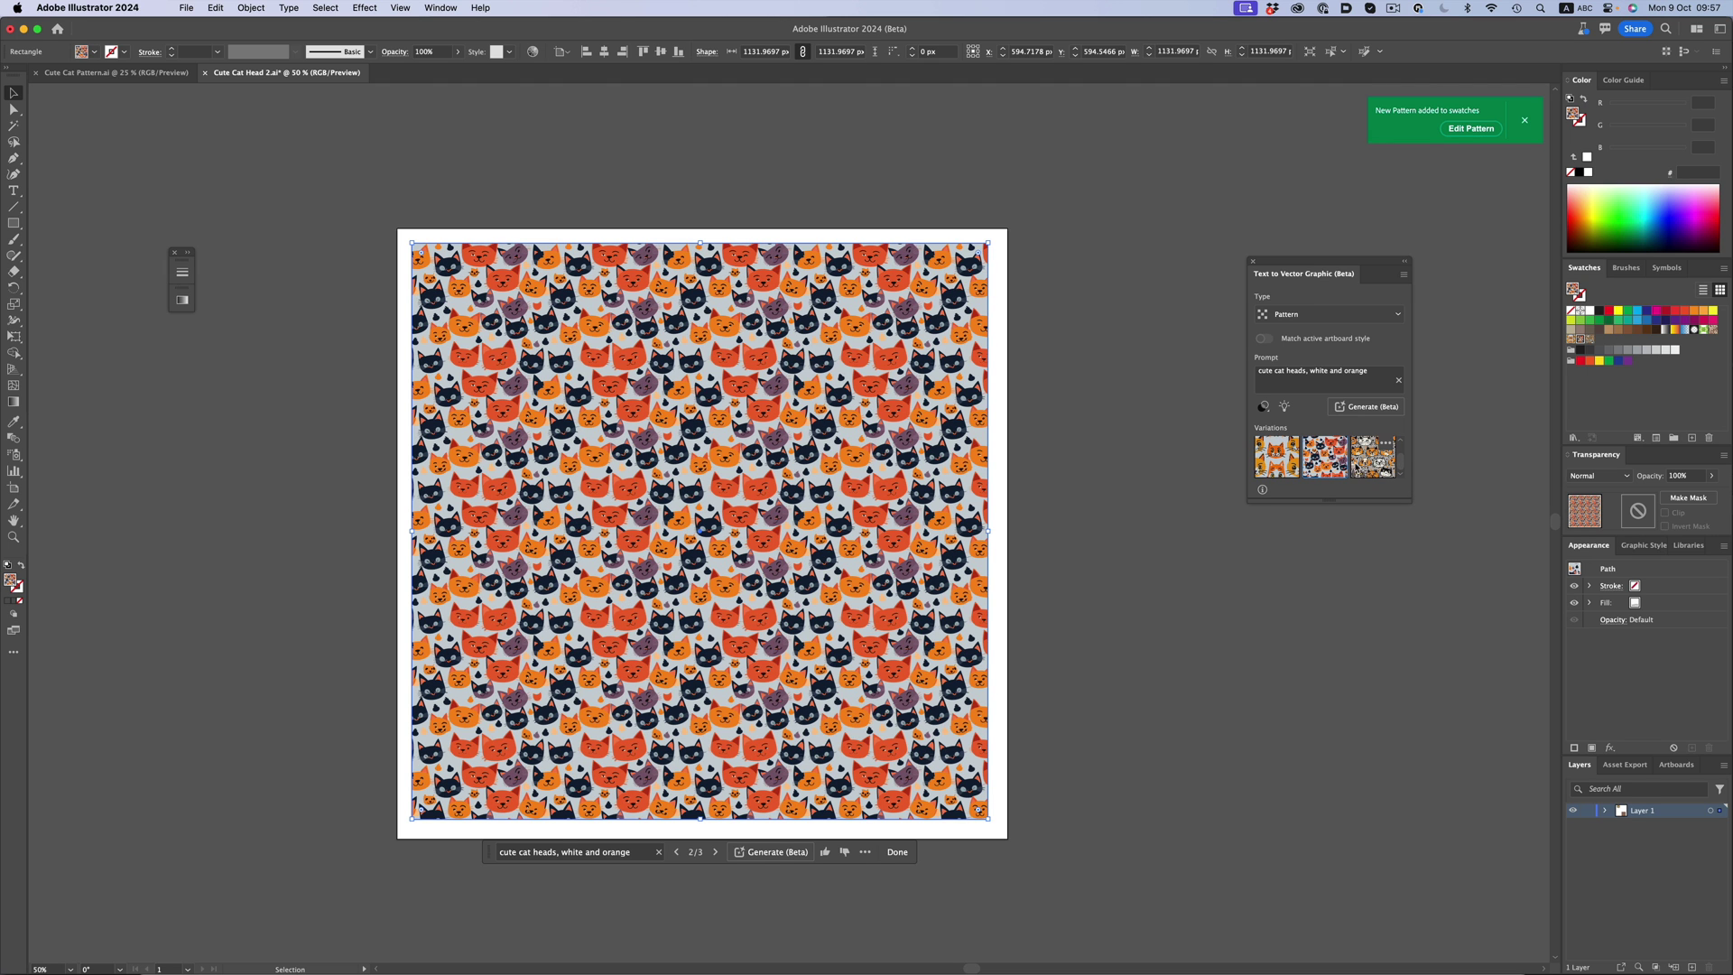
left_click(1373, 457)
Deselect the pattern square, collapse the generator panel, and draw a test square on empty canvas.
left_click(1135, 477)
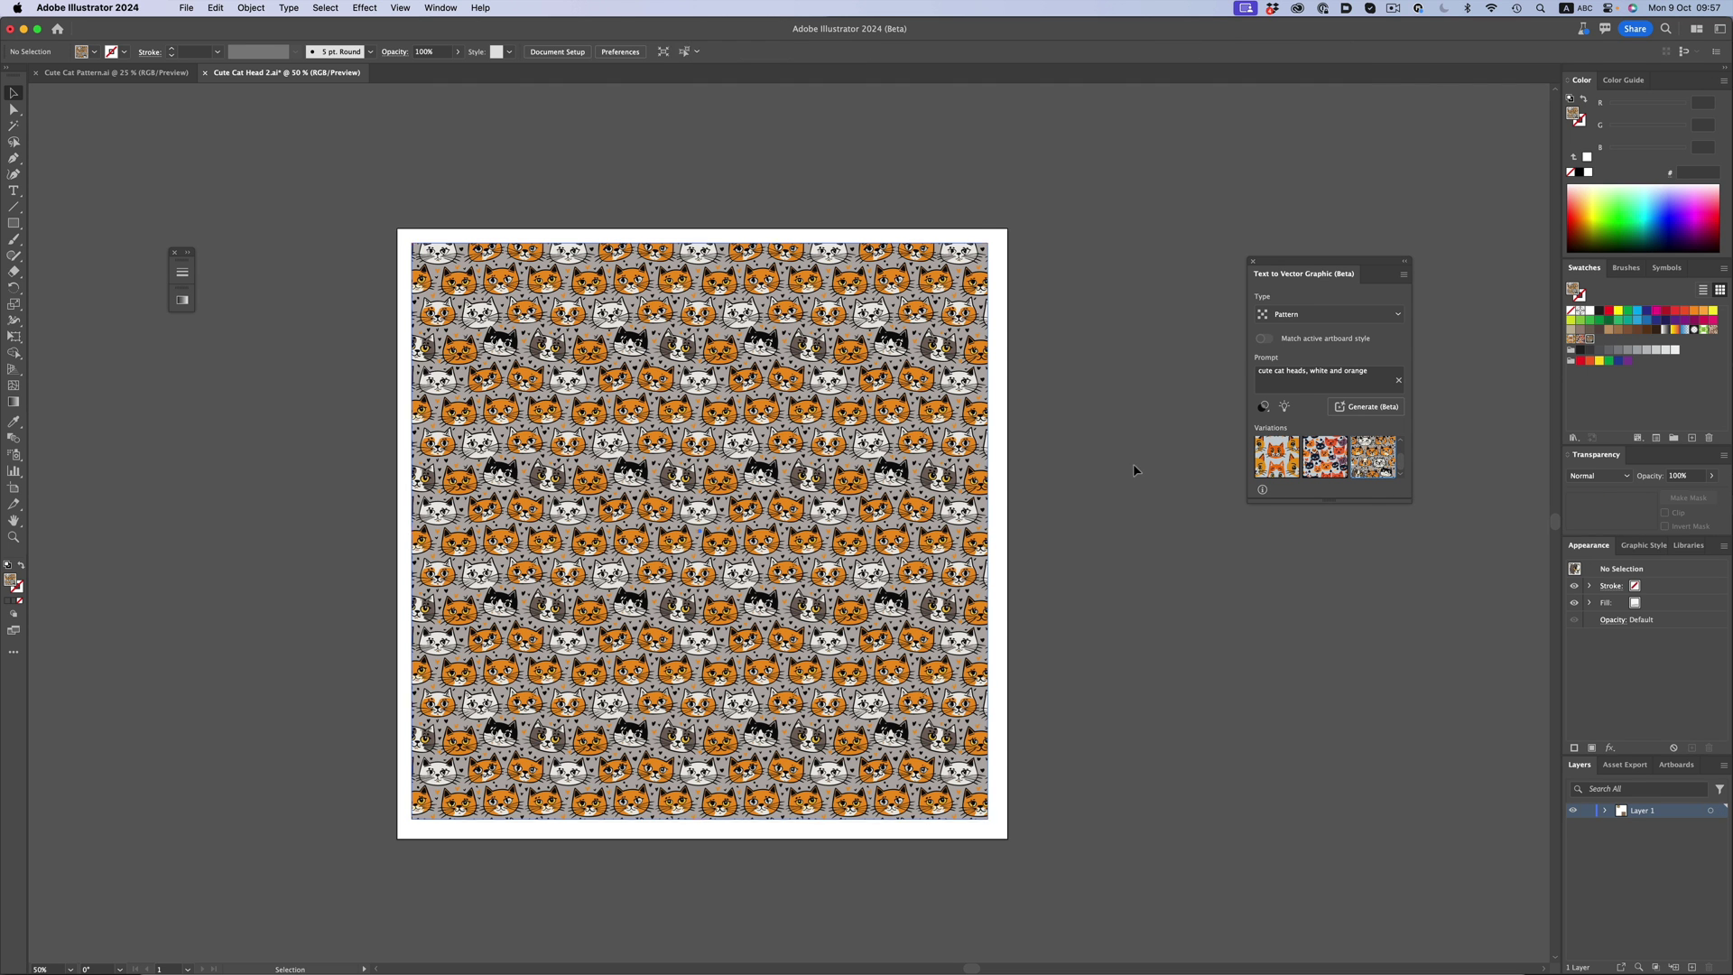
left_click(1406, 262)
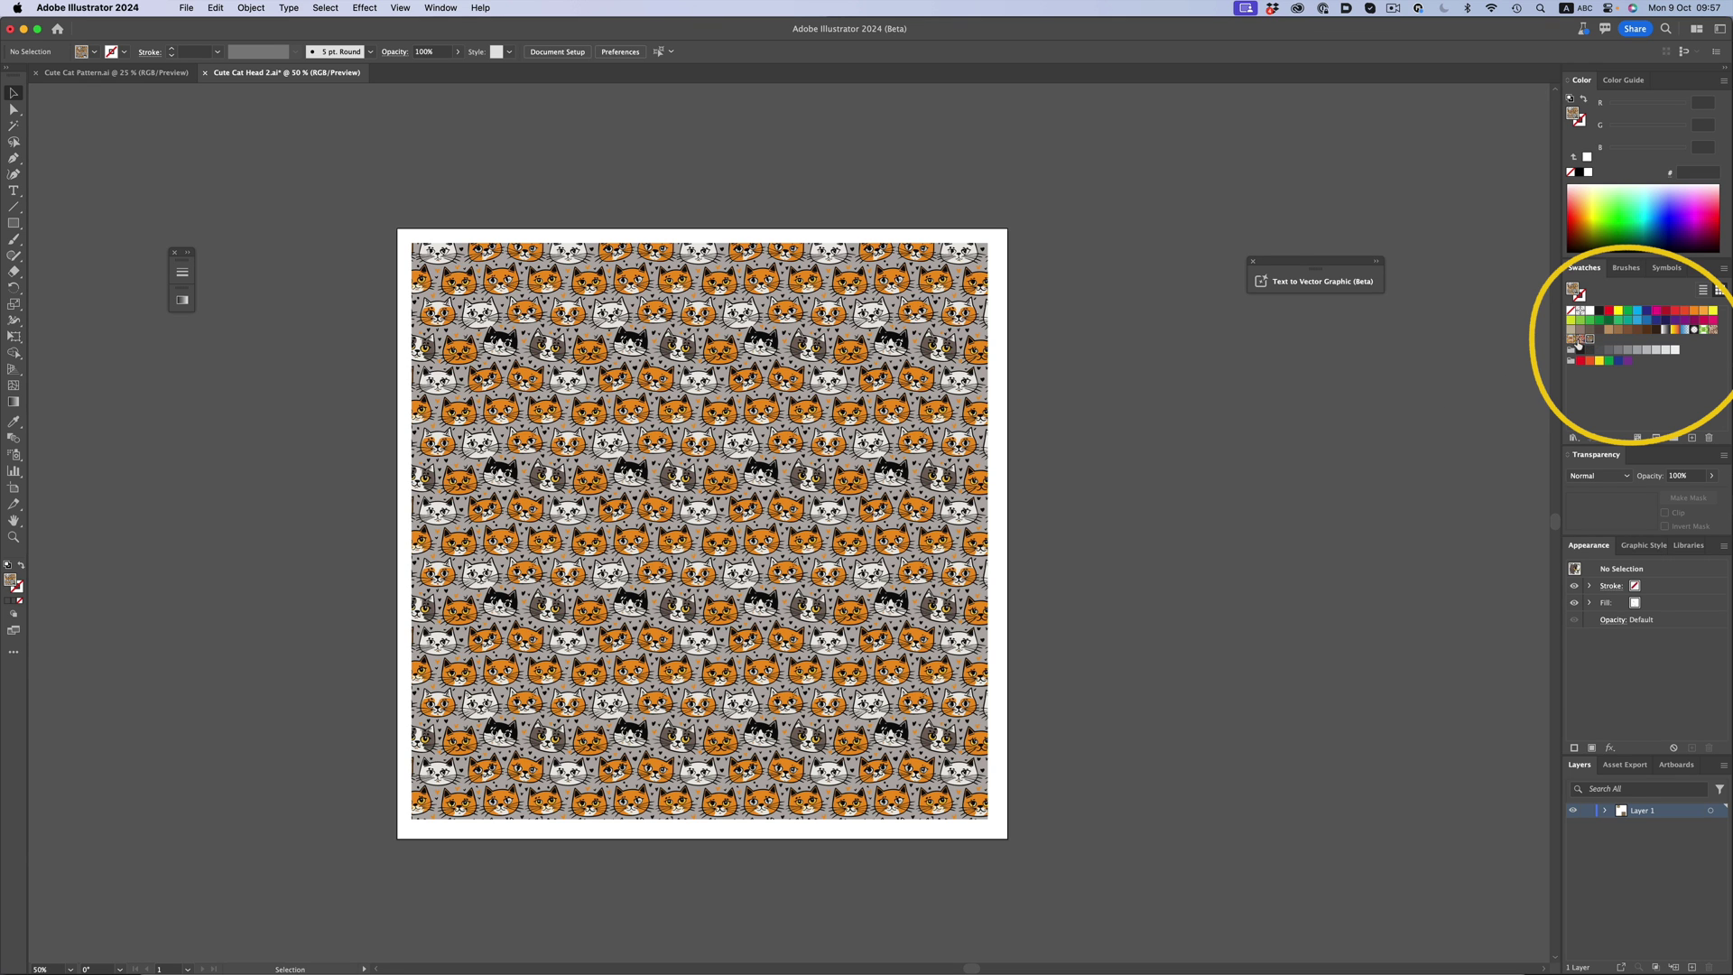
left_click_drag(1300, 476, 882, 387)
left_click_drag(794, 284, 1262, 750)
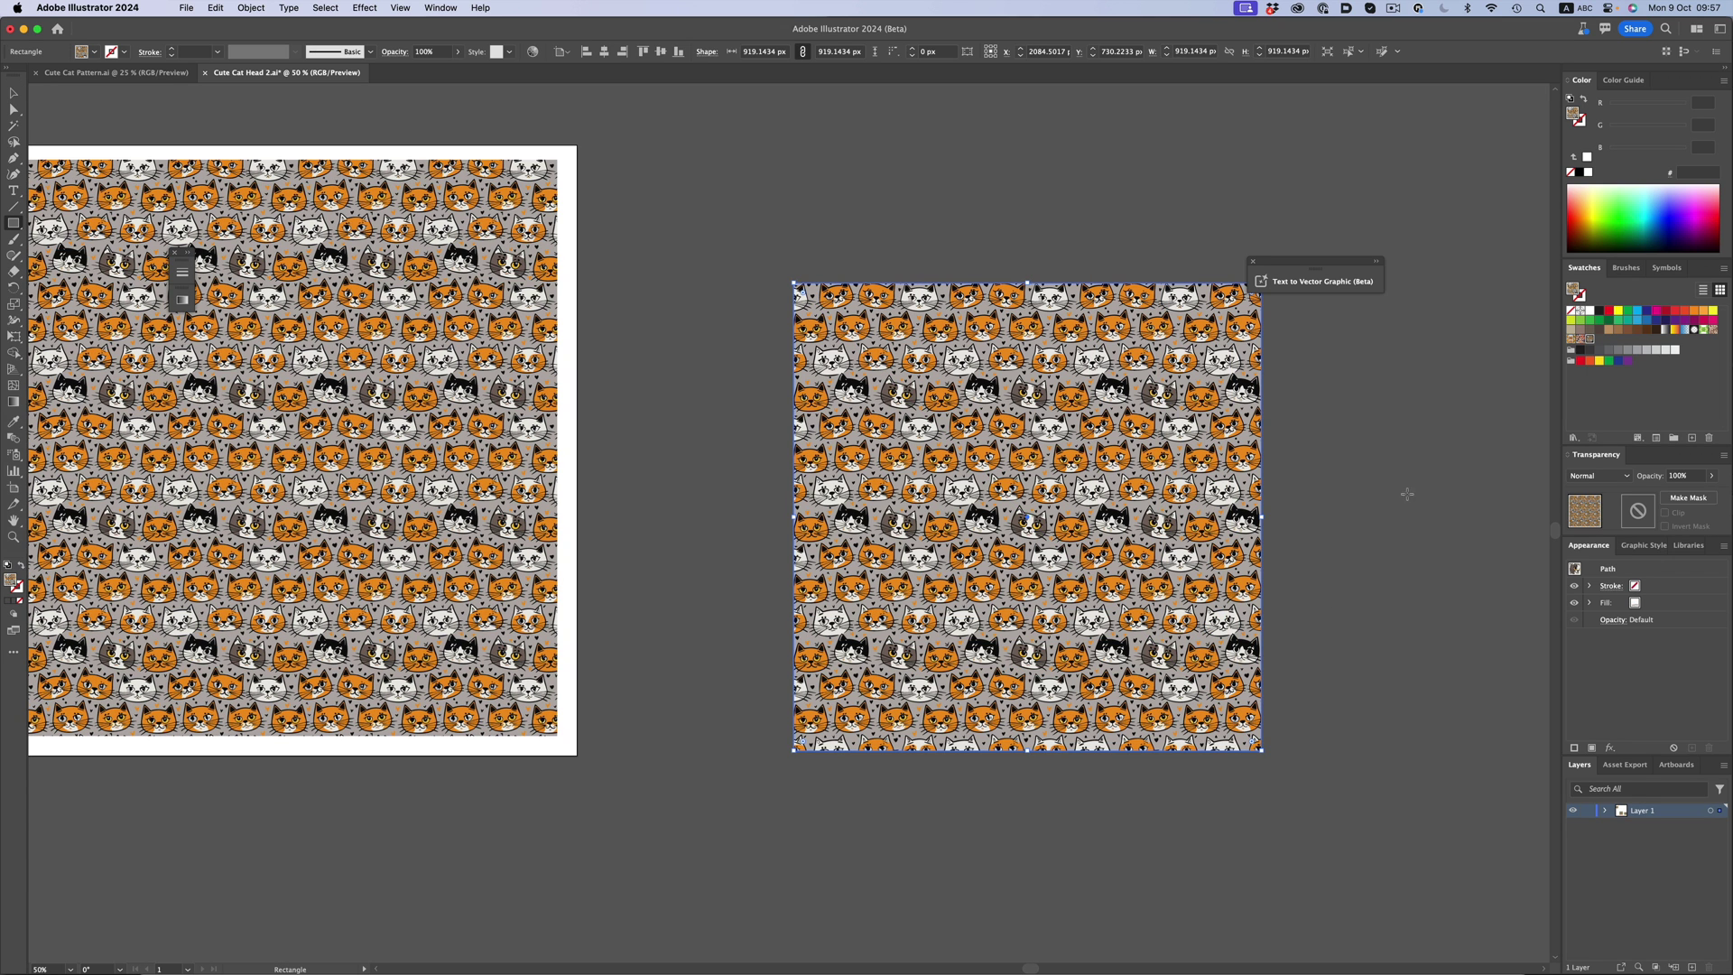
Preview the new cat pattern swatches on the test square, then delete it.
left_click(1571, 340)
left_click(1580, 341)
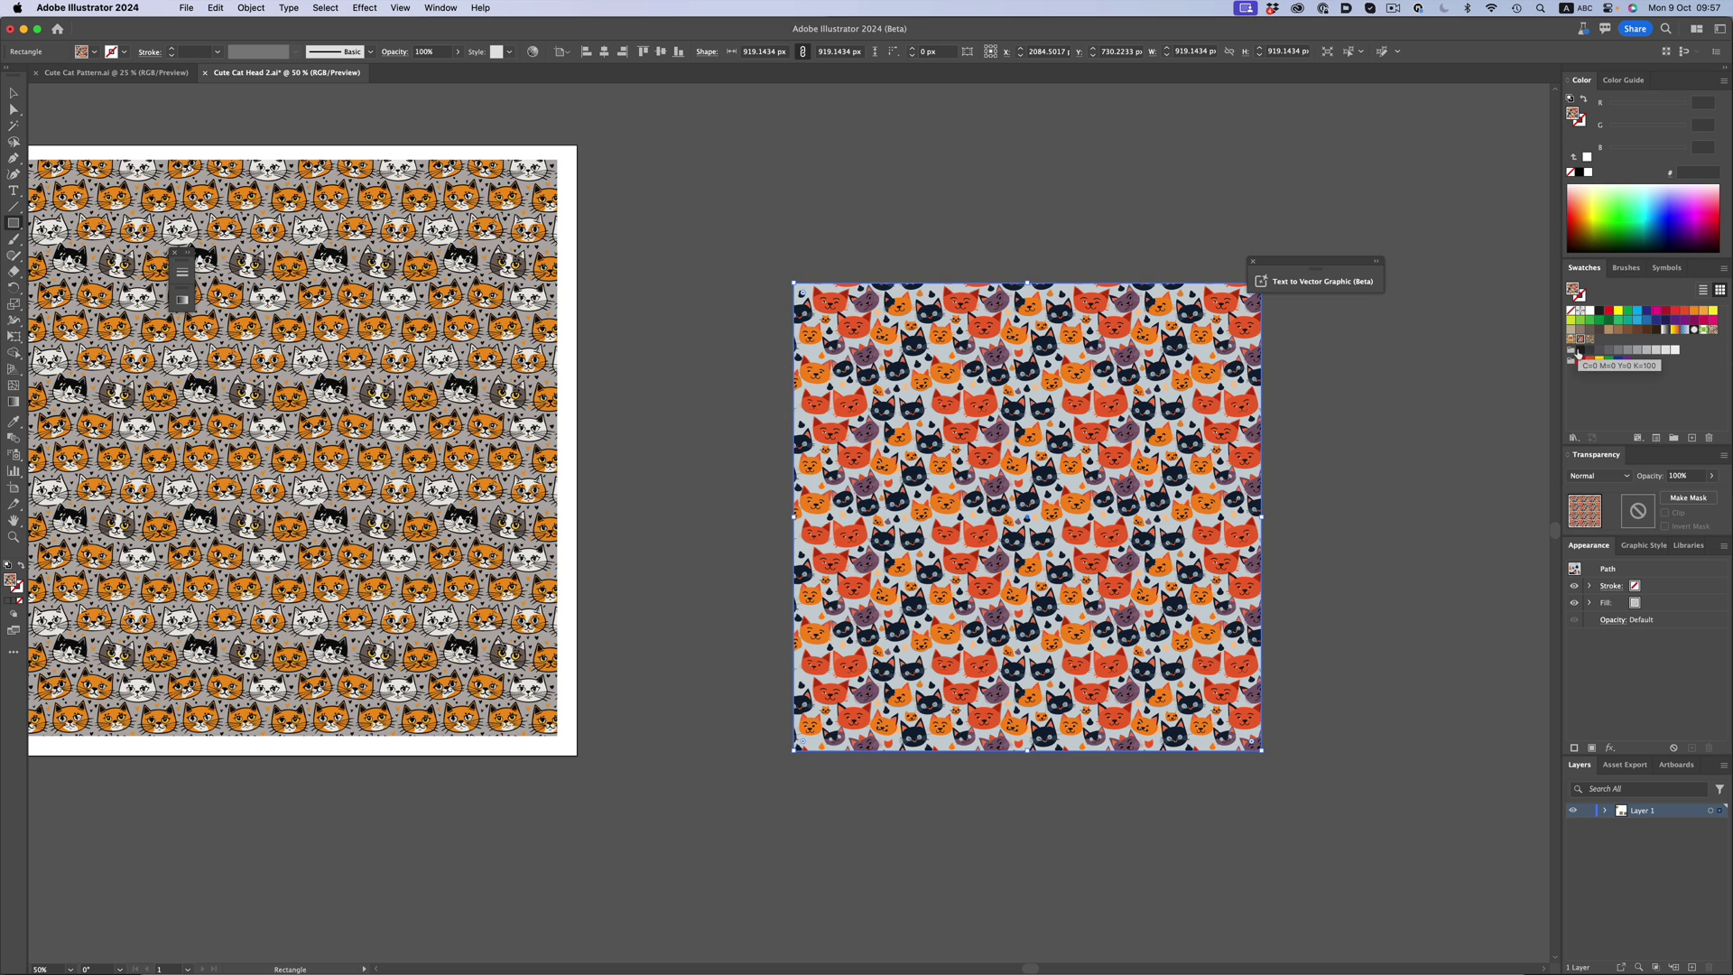
left_click(1589, 340)
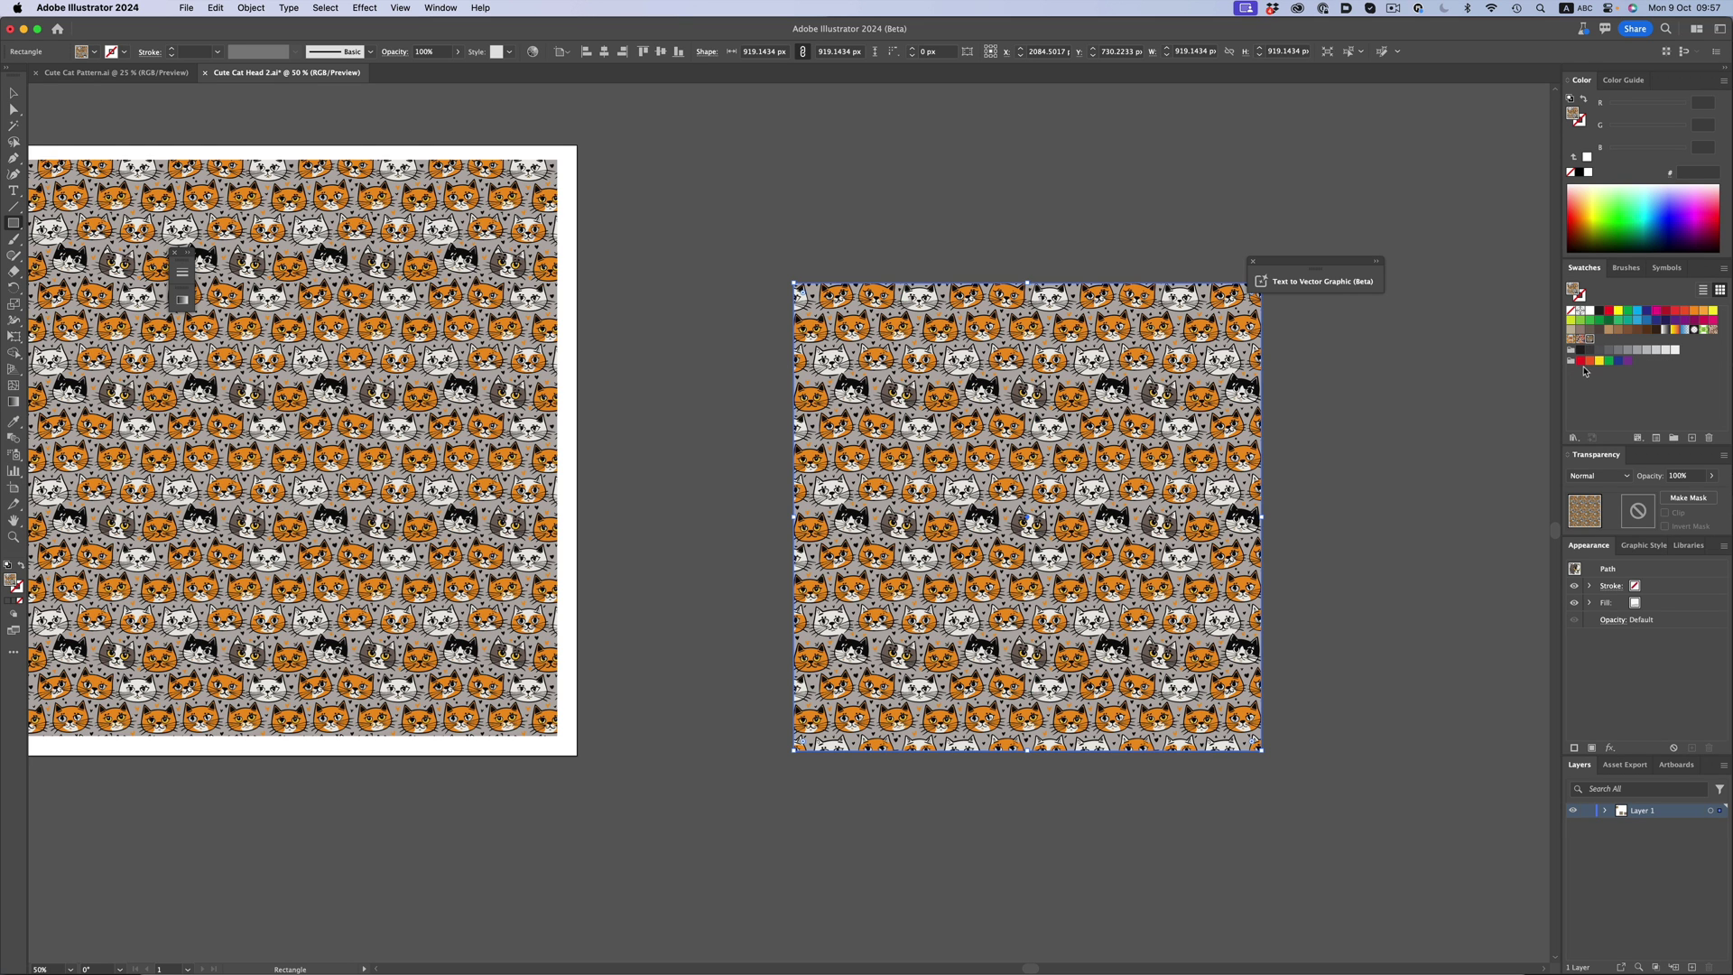
left_click(1572, 340)
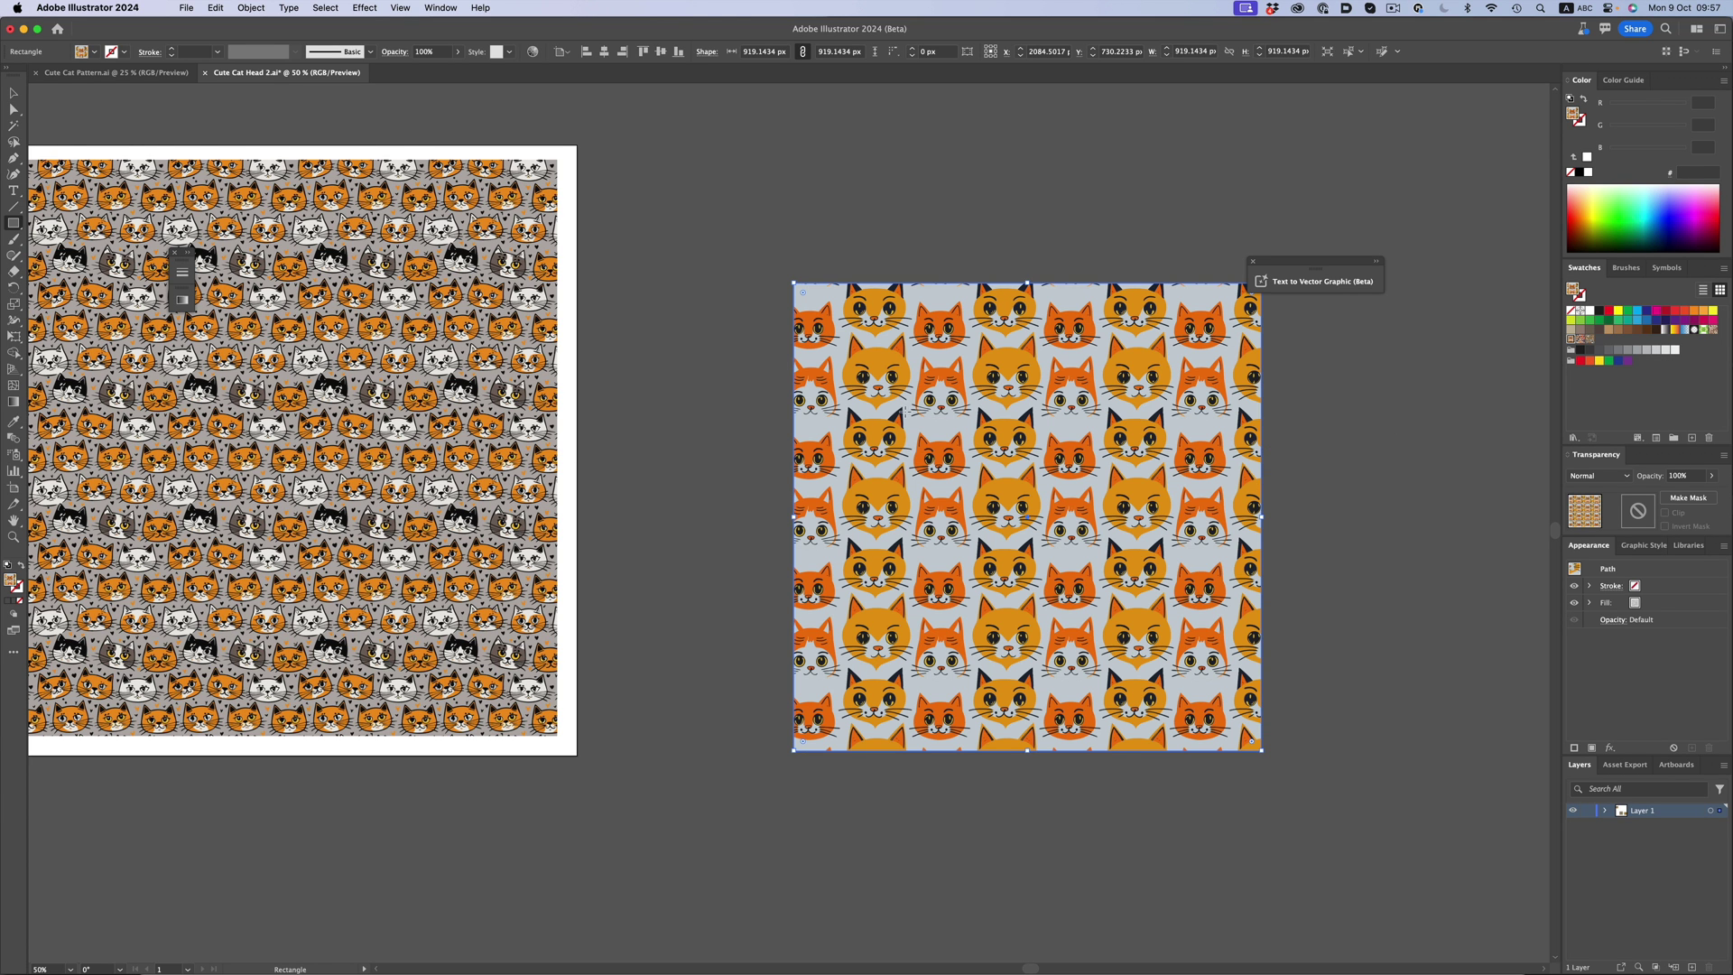
key("Delete")
In the Cute Cat Pattern document, zoom in on the orange square and pan across to the purple one.
left_click(158, 72)
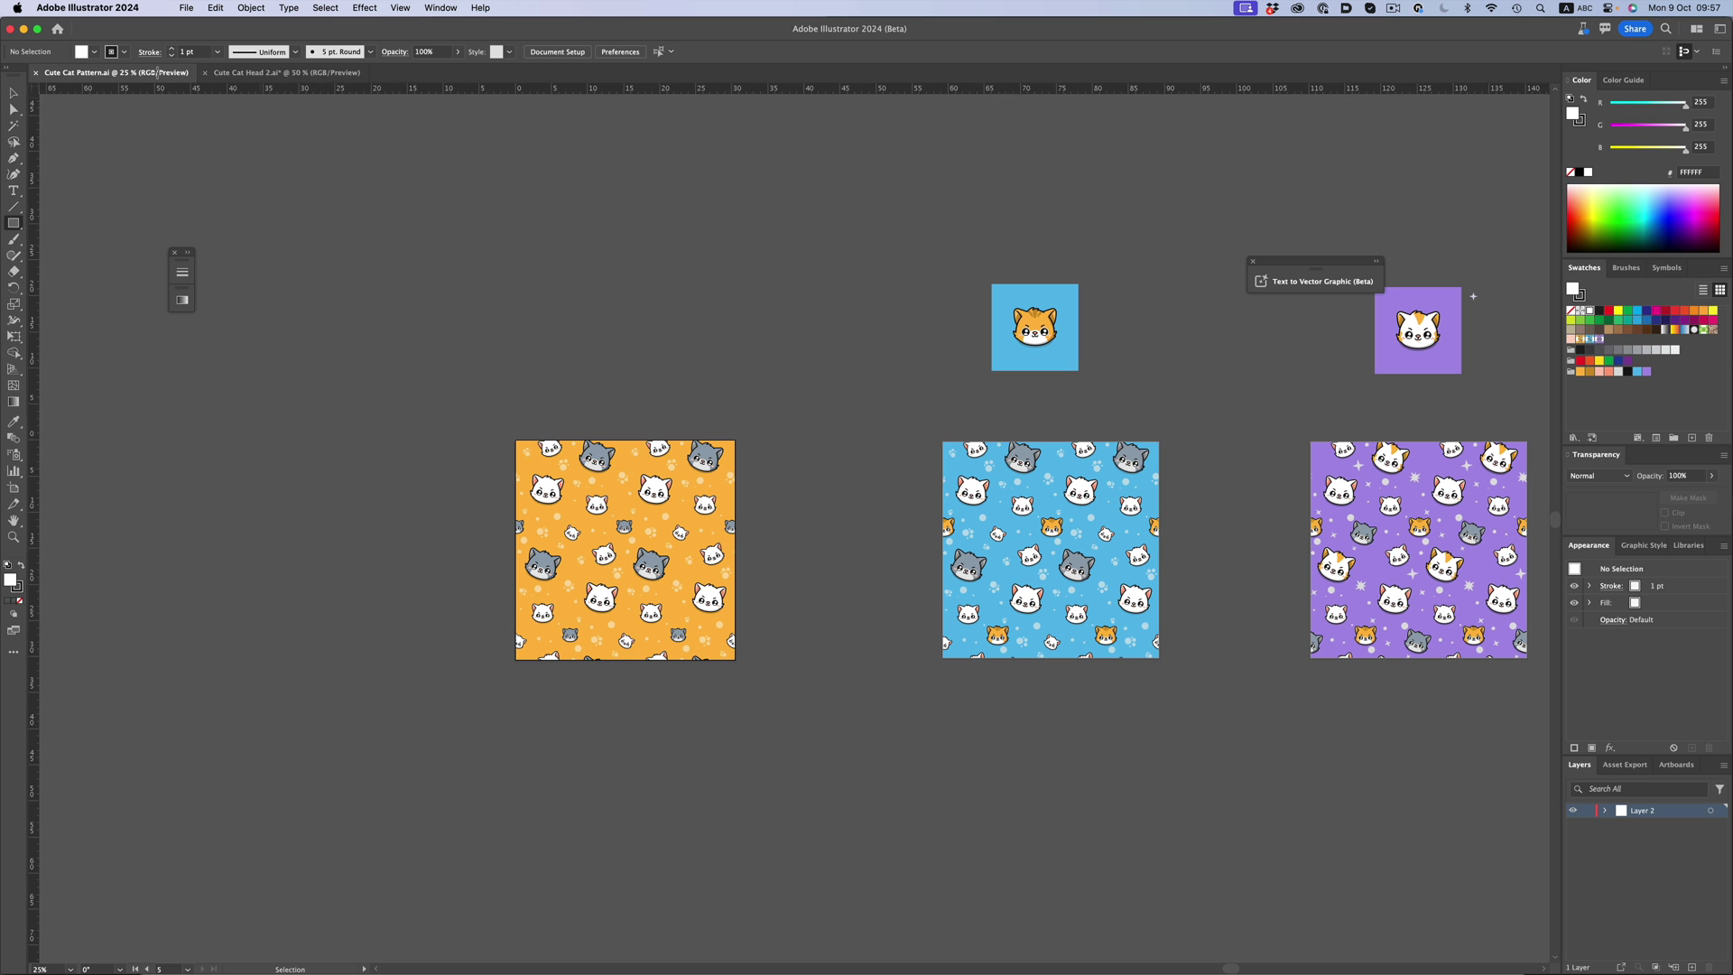
left_click_drag(838, 392, 716, 376)
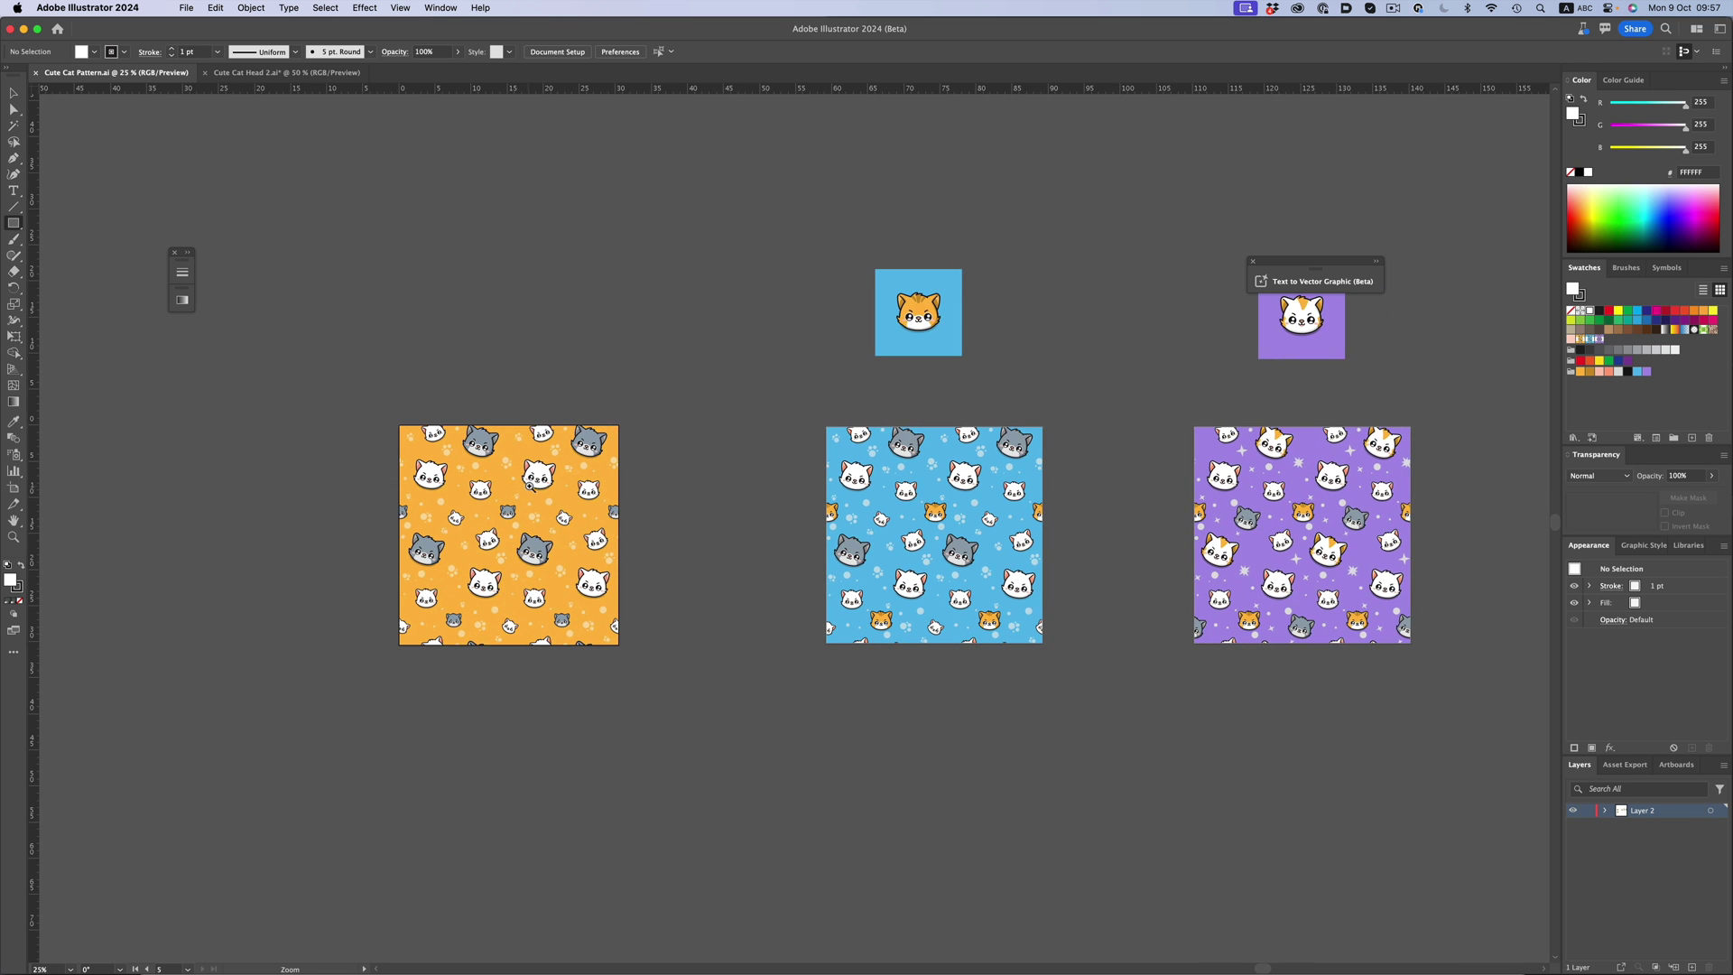
left_click_drag(532, 486, 715, 417)
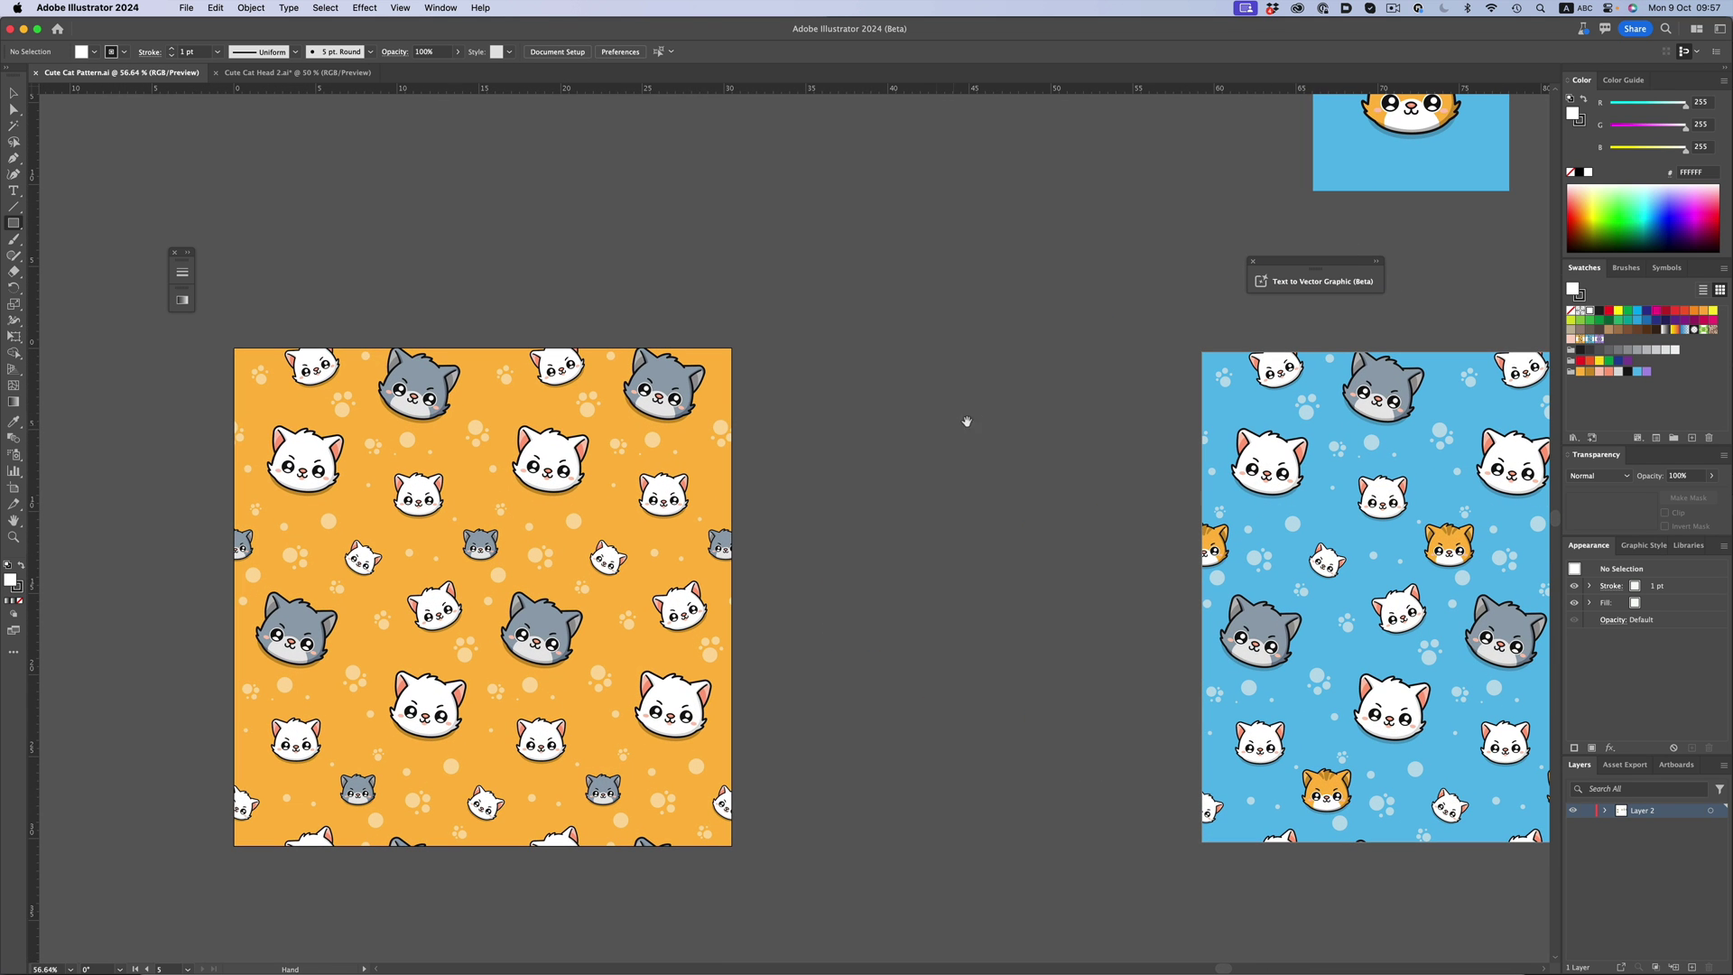
scroll(994, 417, "right", 10)
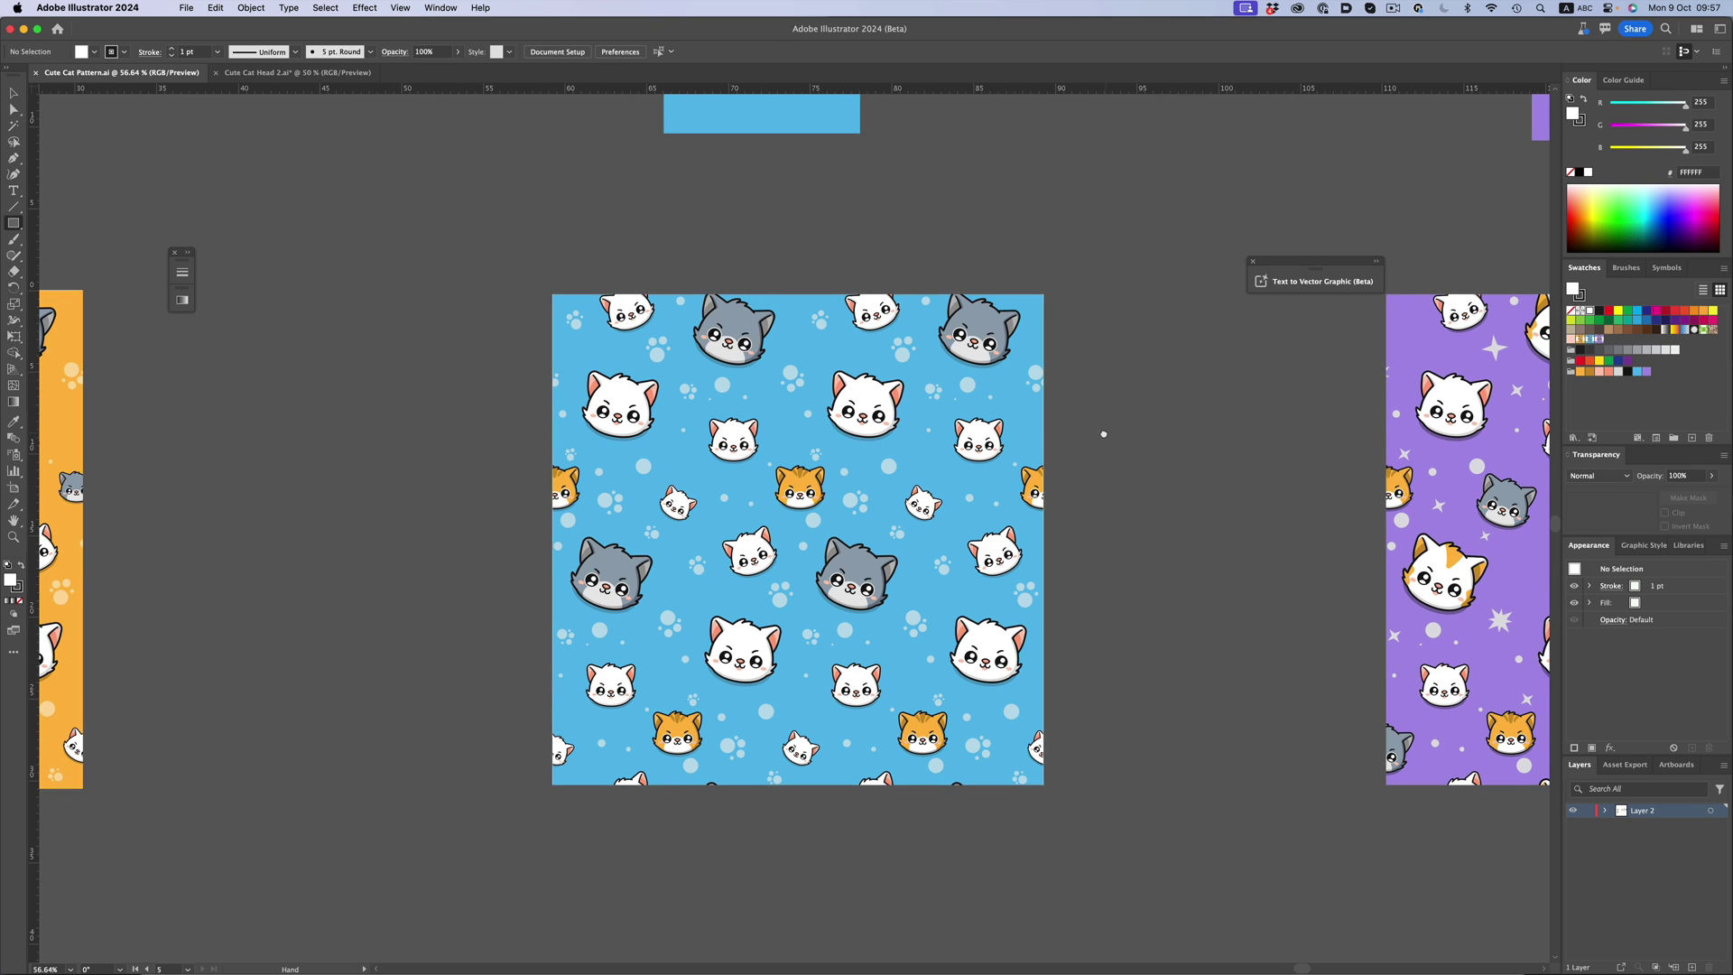
left_click_drag(1099, 434, 687, 434)
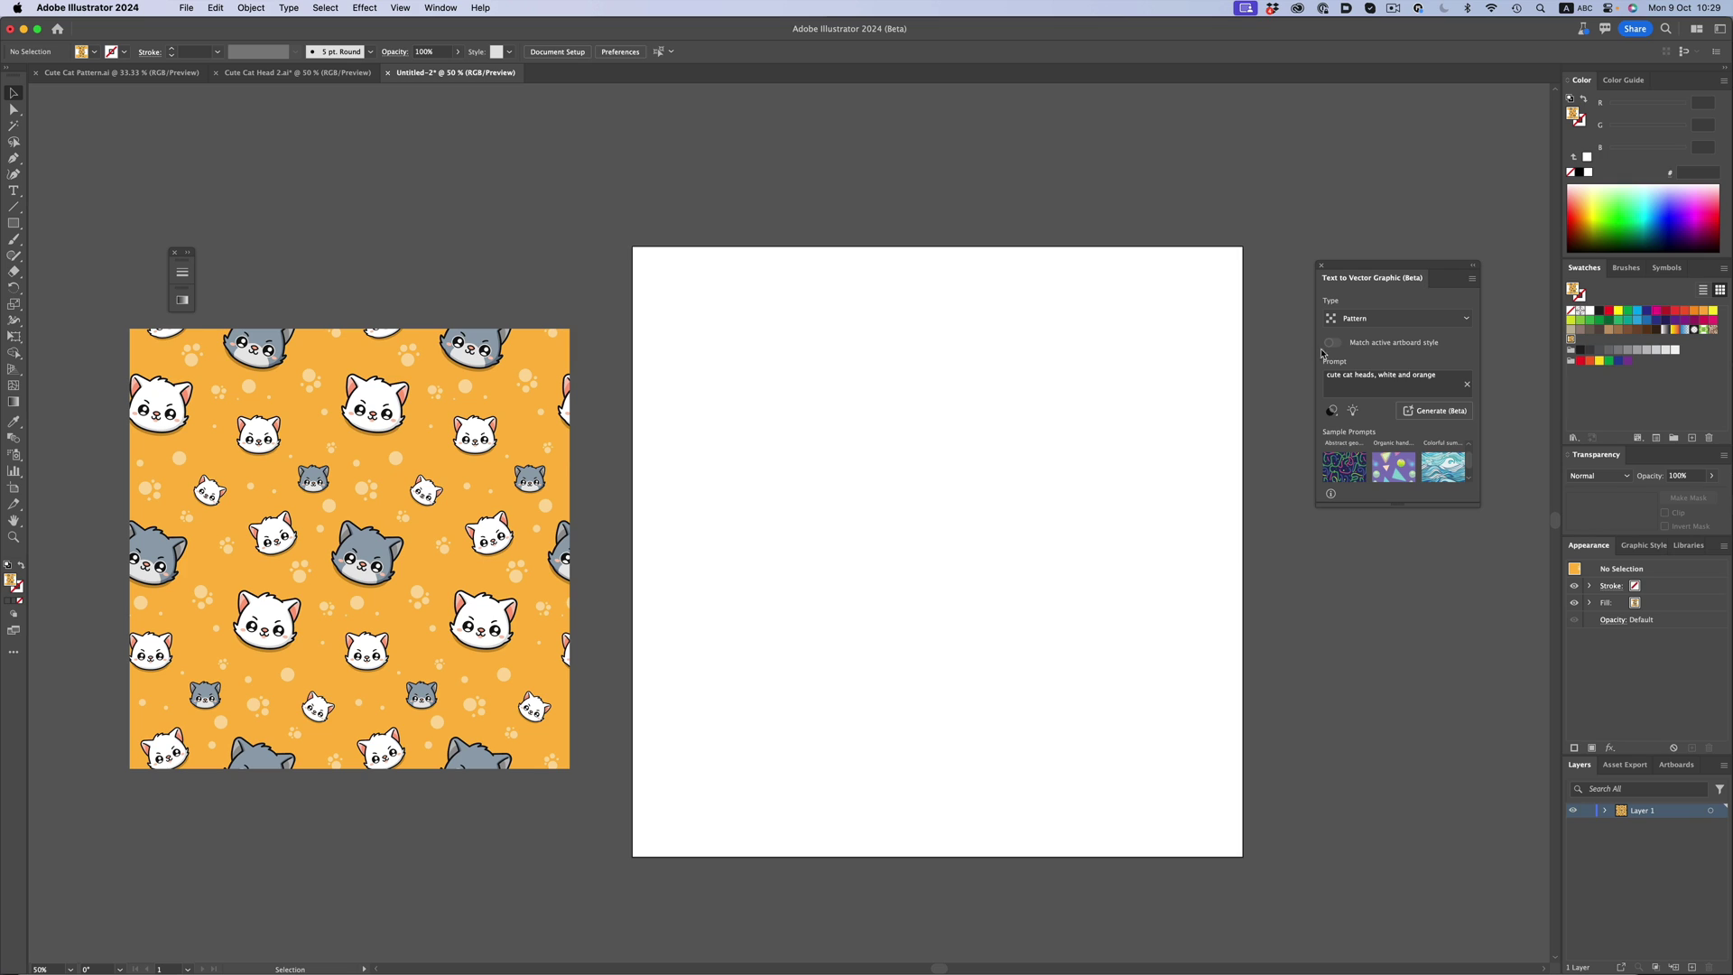
Set the type to Subject, sample the cat pattern's style, and generate a 'cute cat head' graphic.
left_click(1362, 321)
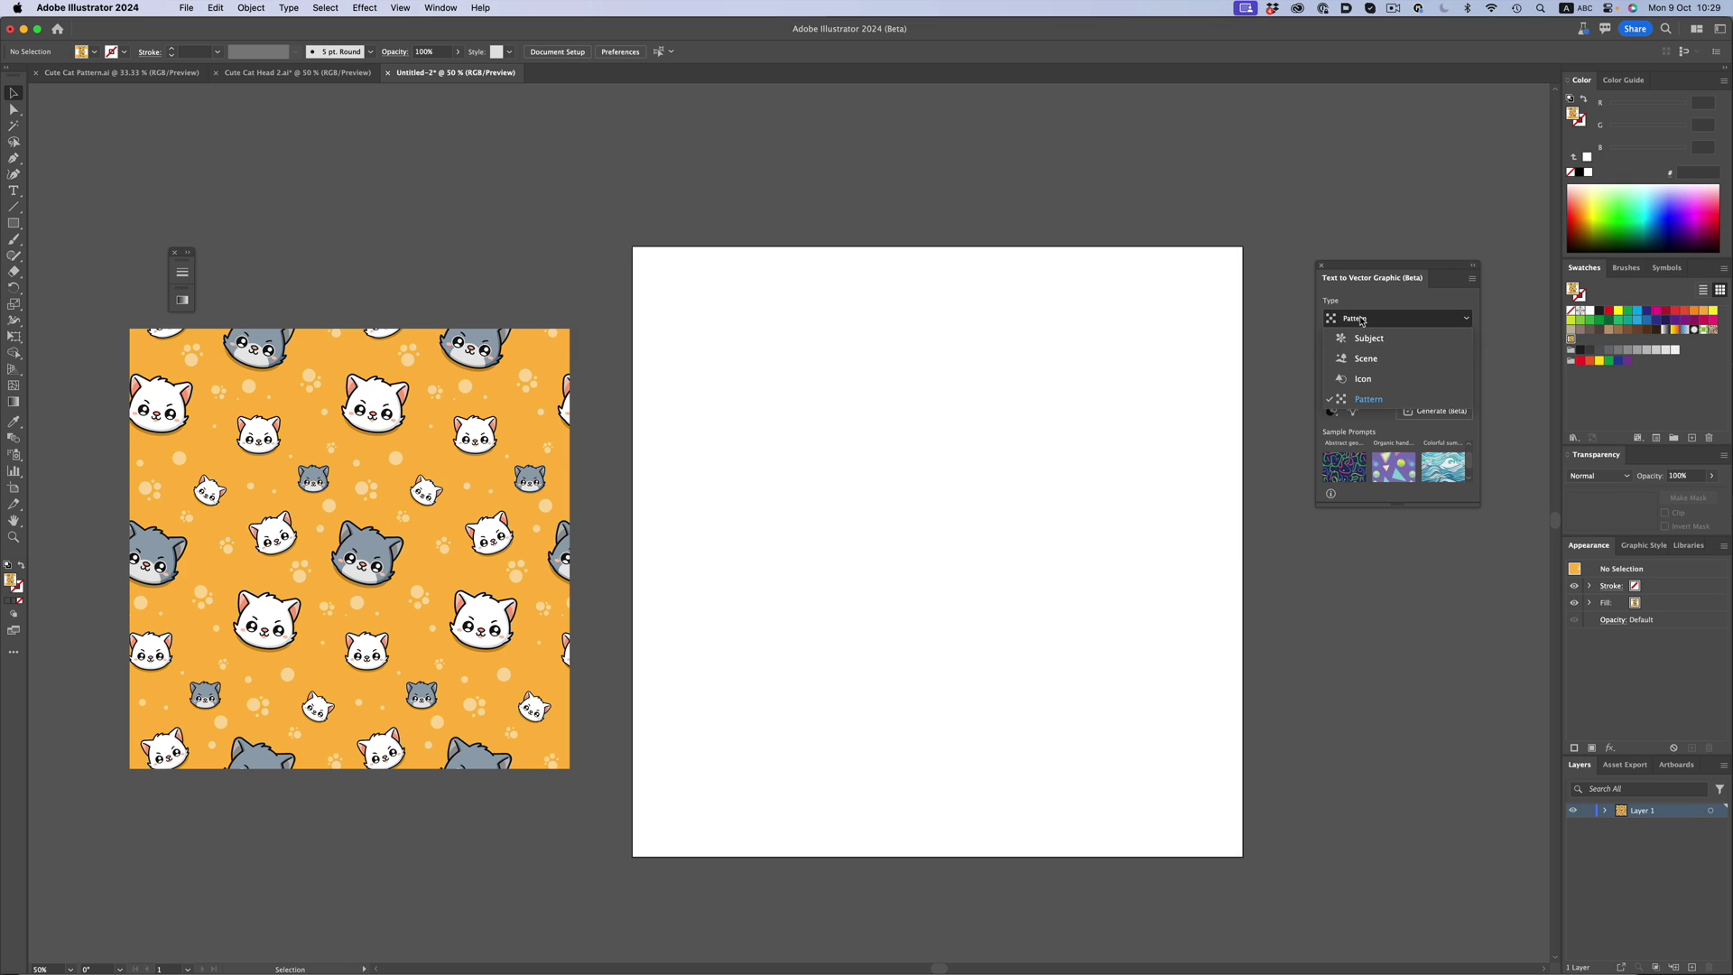
left_click(1370, 342)
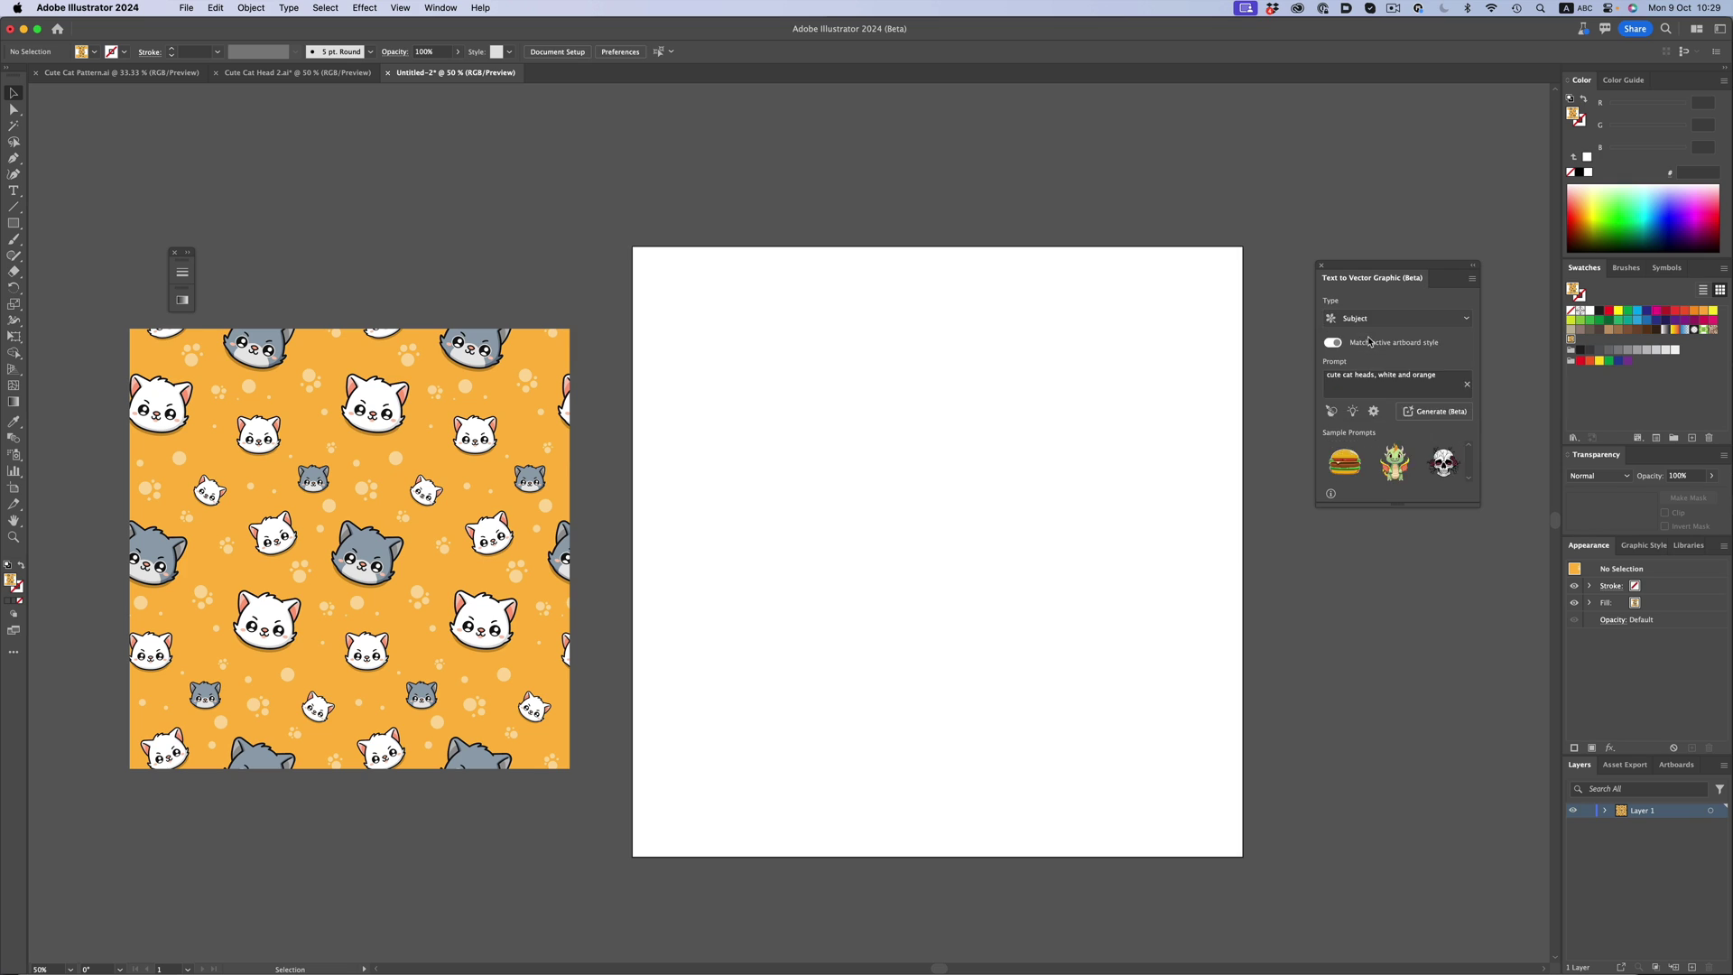
left_click(1331, 413)
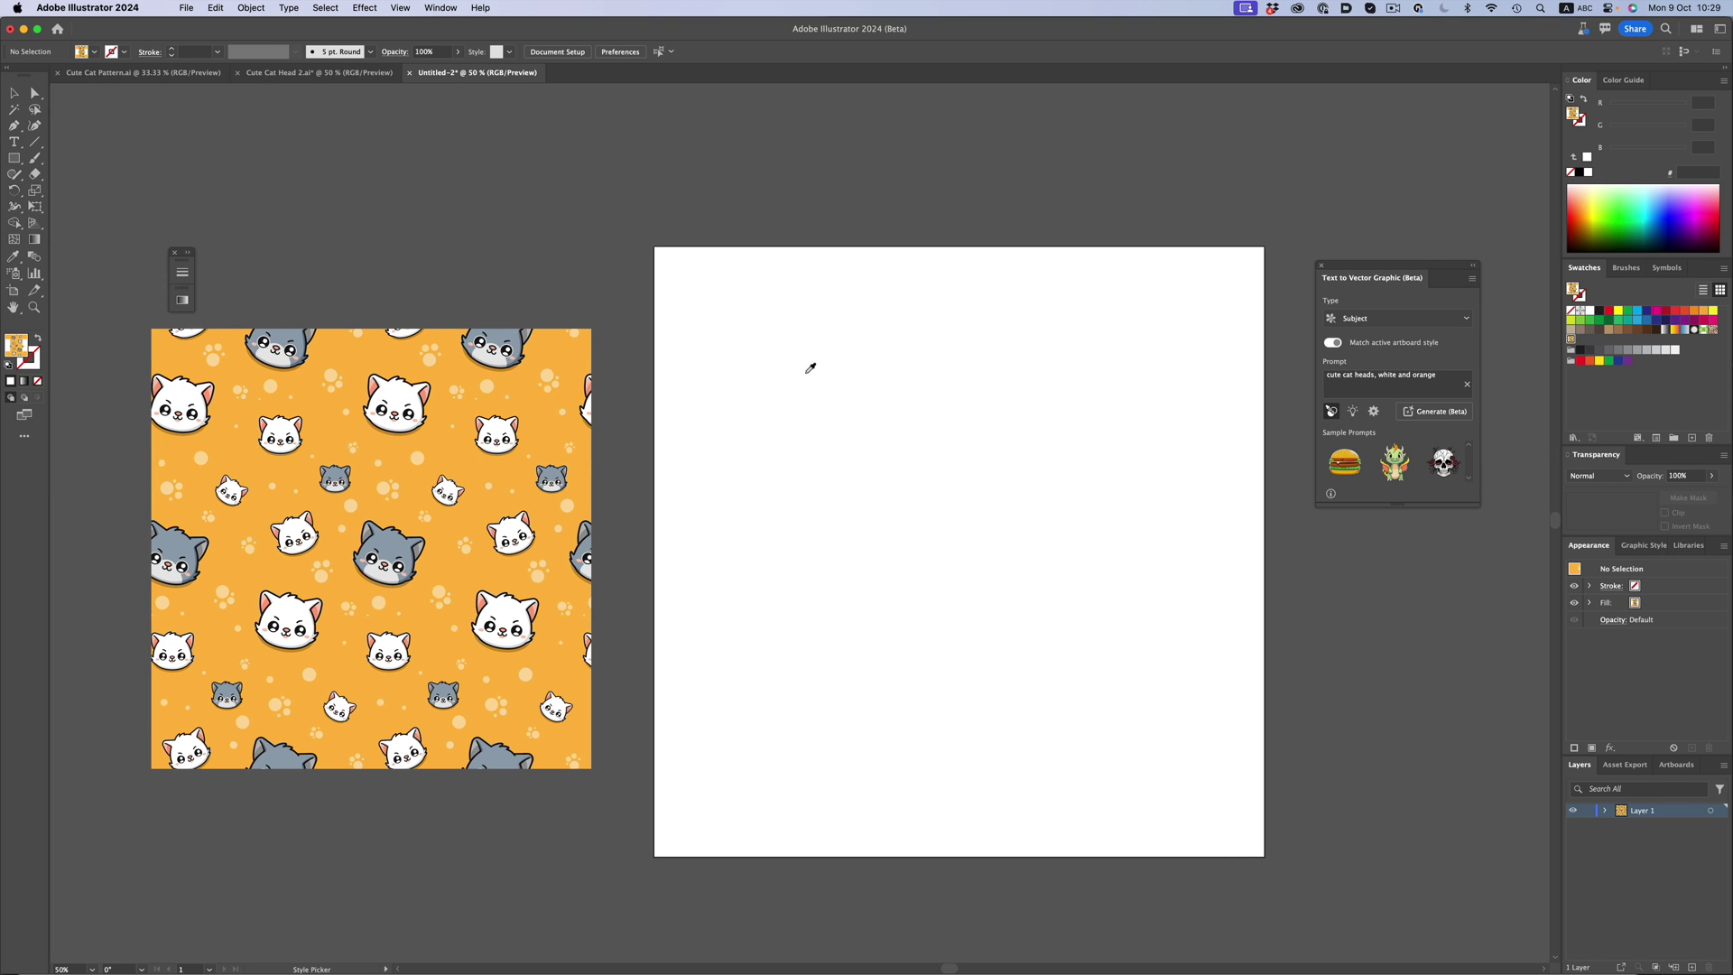
left_click(528, 400)
left_click(1375, 390)
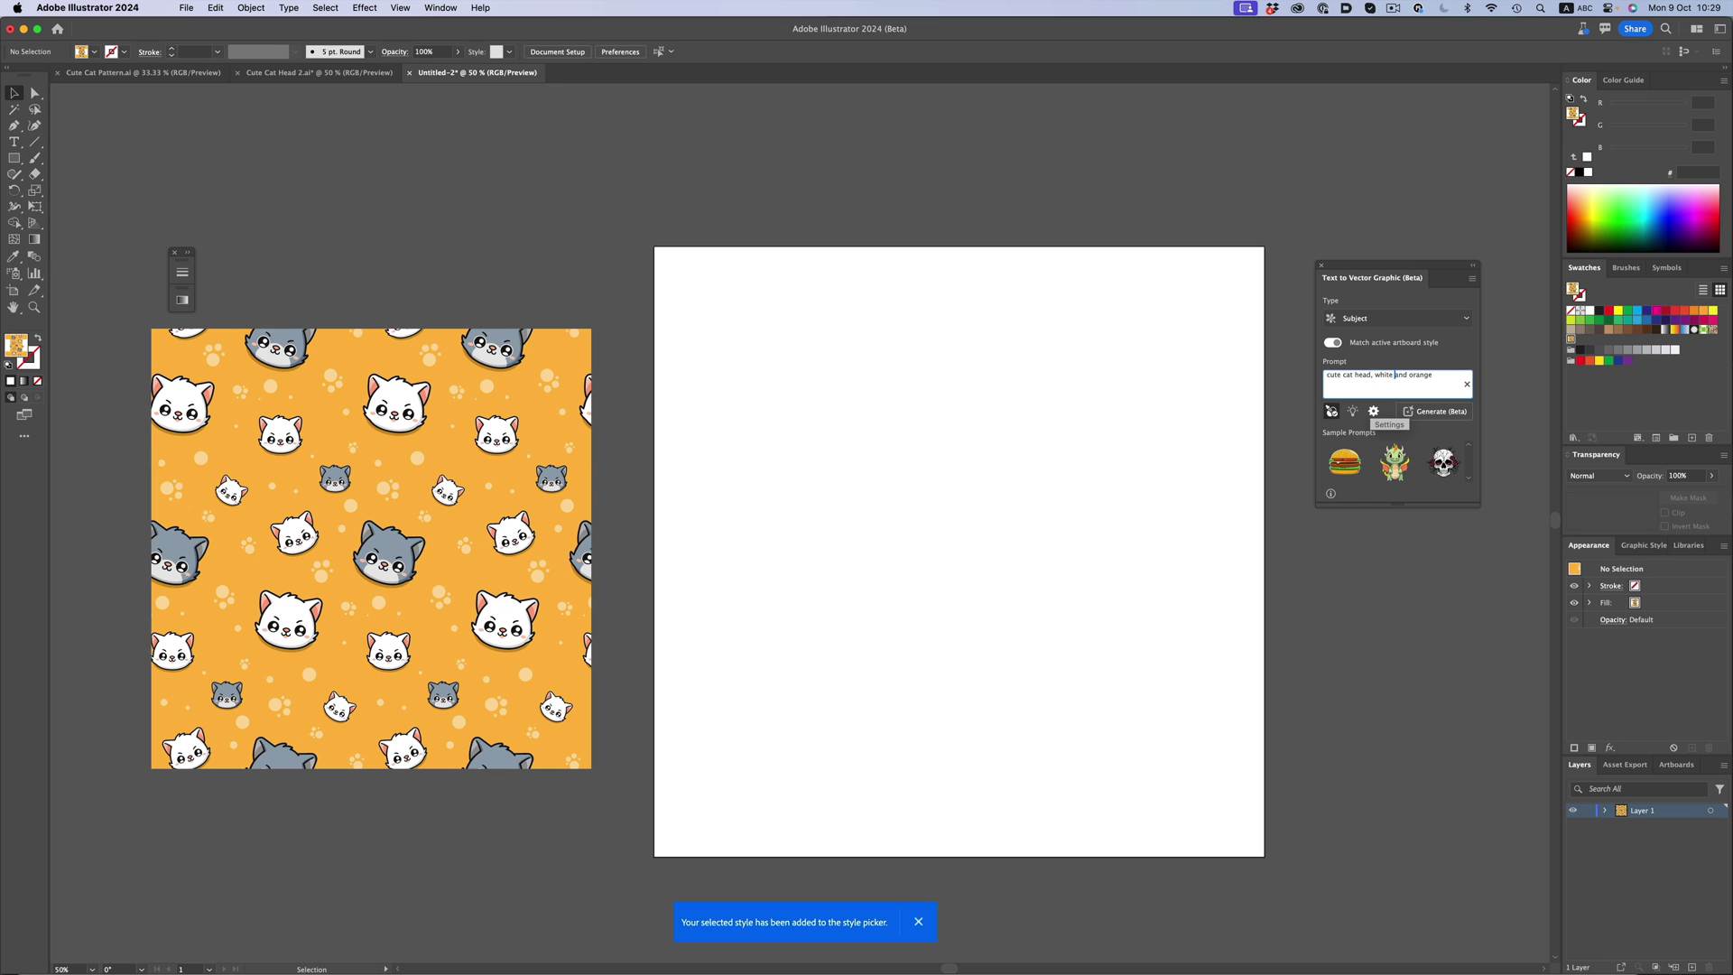
left_click(1437, 411)
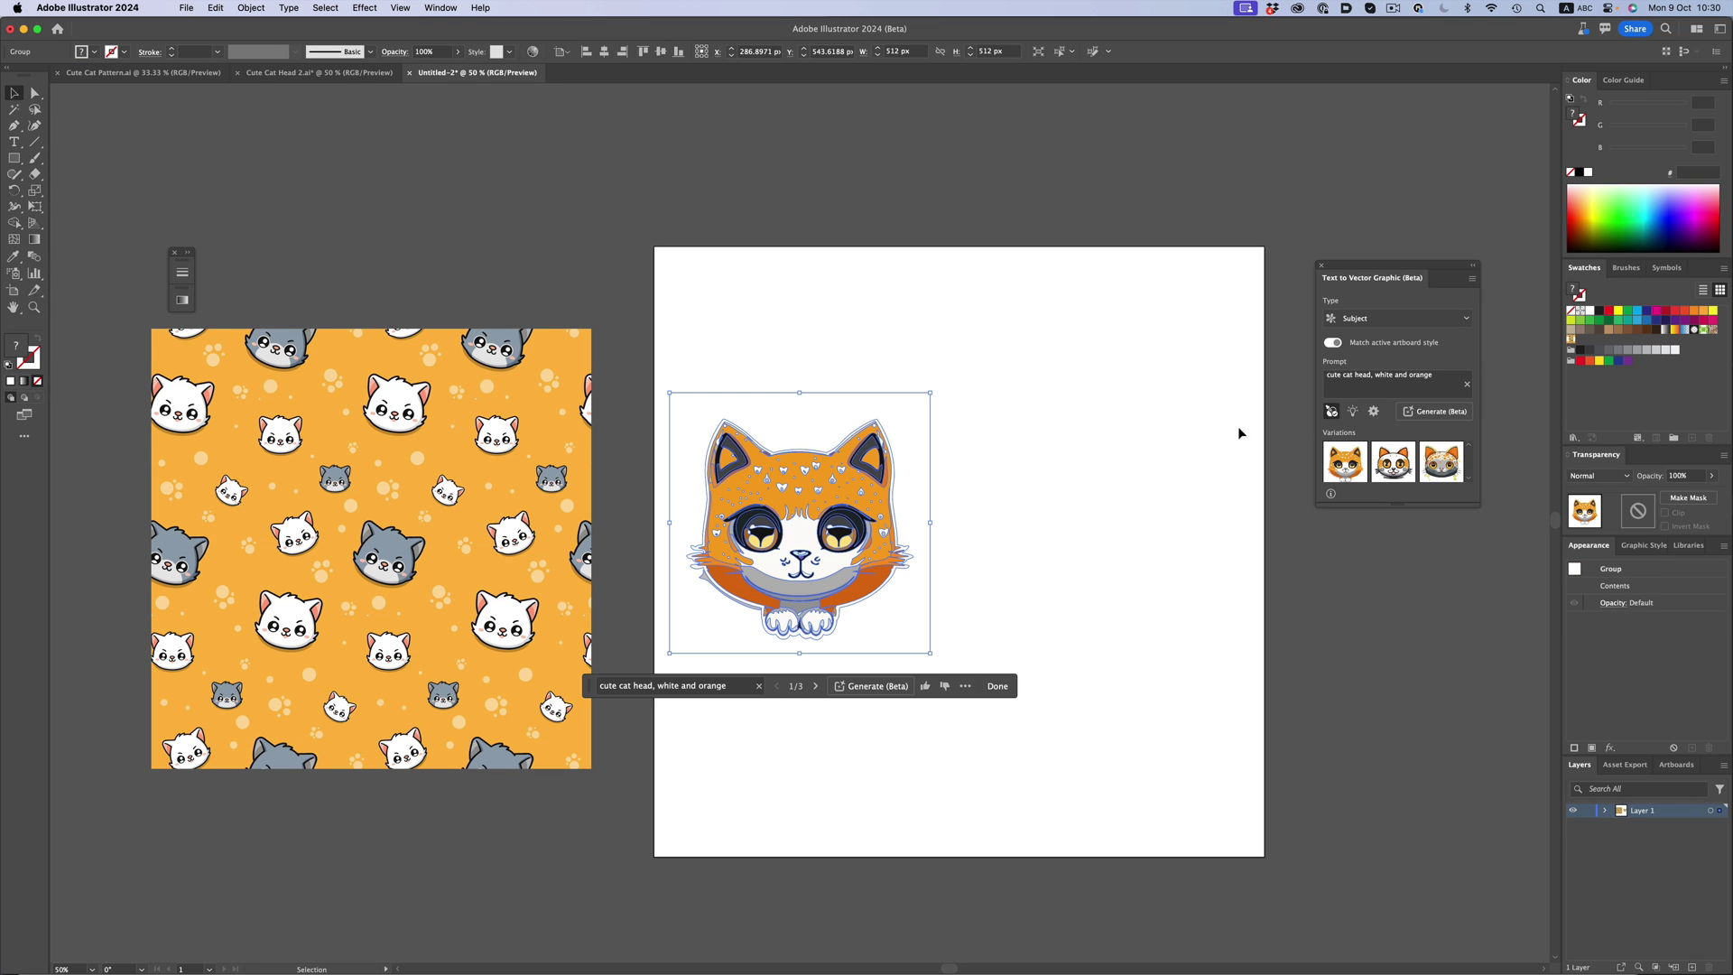
Scale the generated cat head up to about 814 px.
left_click_drag(929, 395, 714, 337)
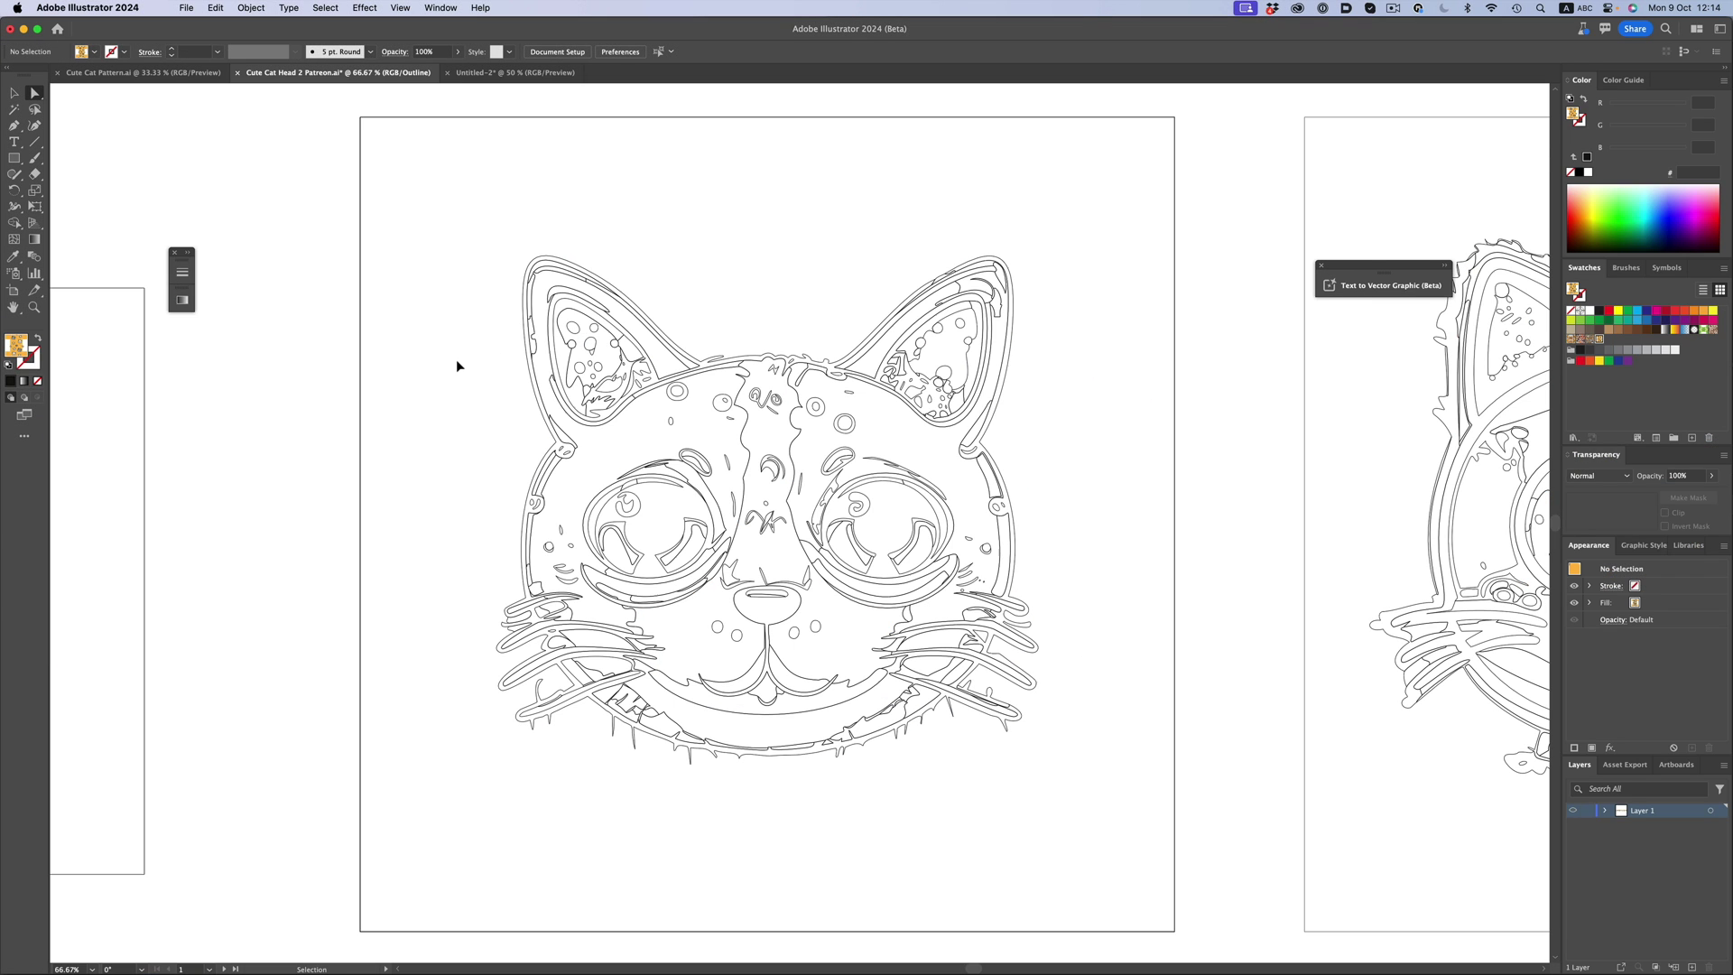
Inspect the cat head's forehead, cheek, eye and face paths, then return to Preview and deselect.
left_click(795, 428)
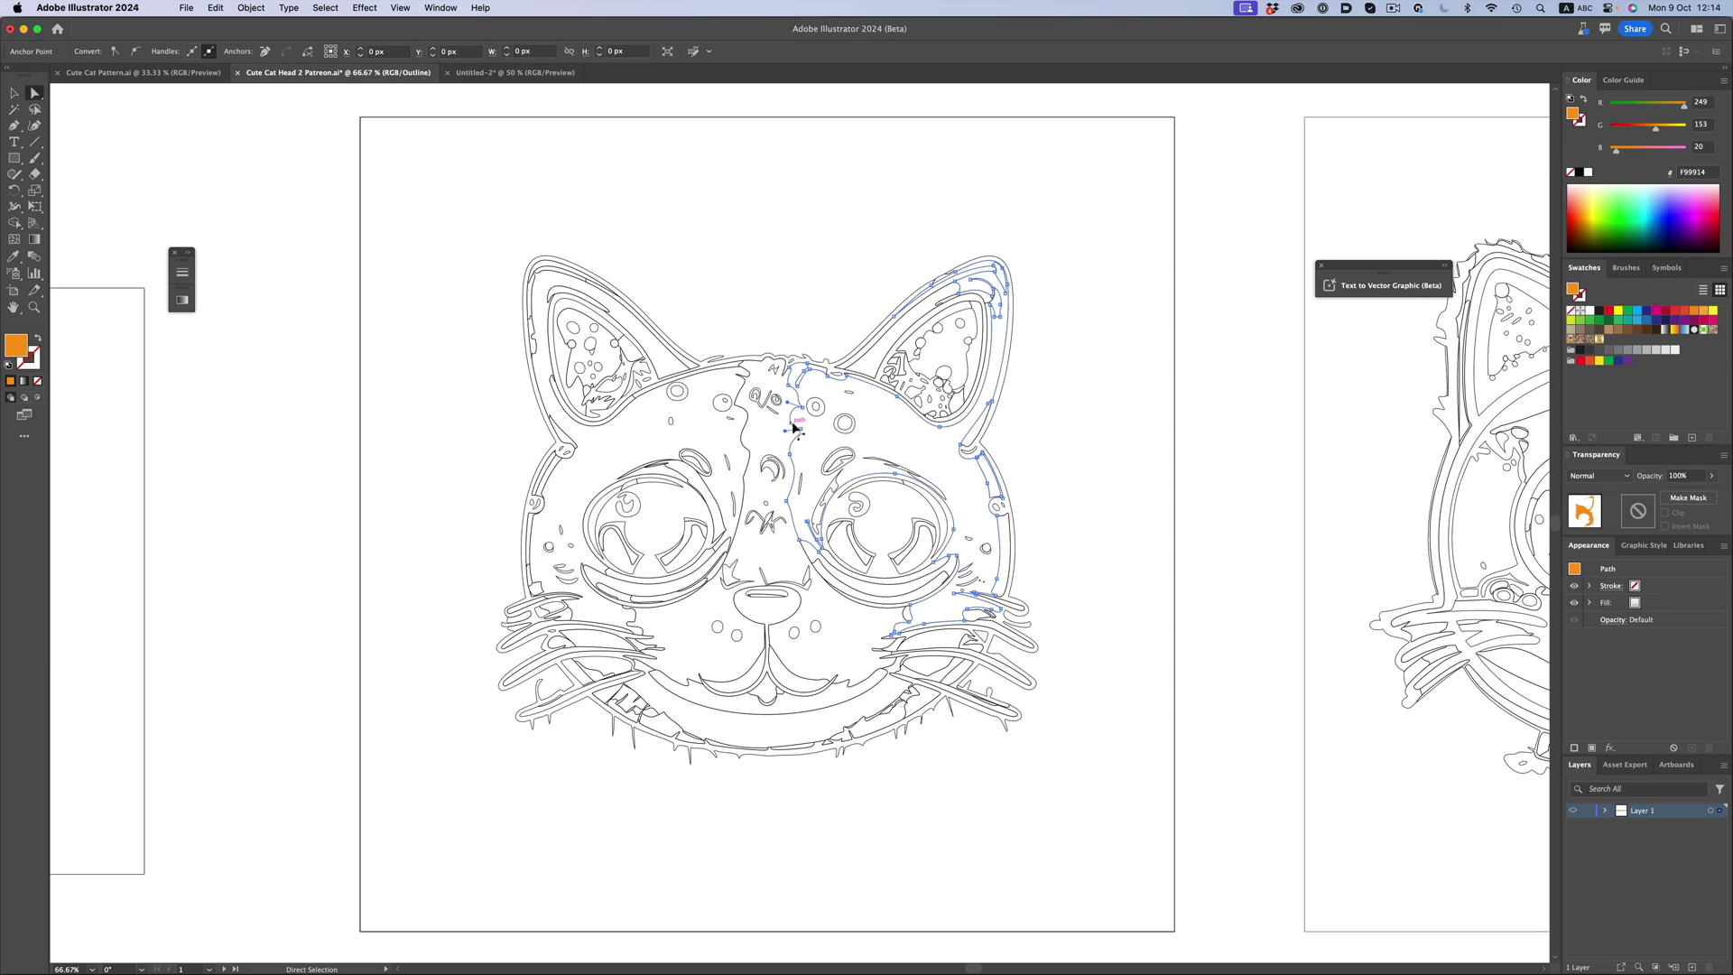
left_click(742, 442)
left_click(742, 442)
left_click(660, 486)
left_click(686, 545)
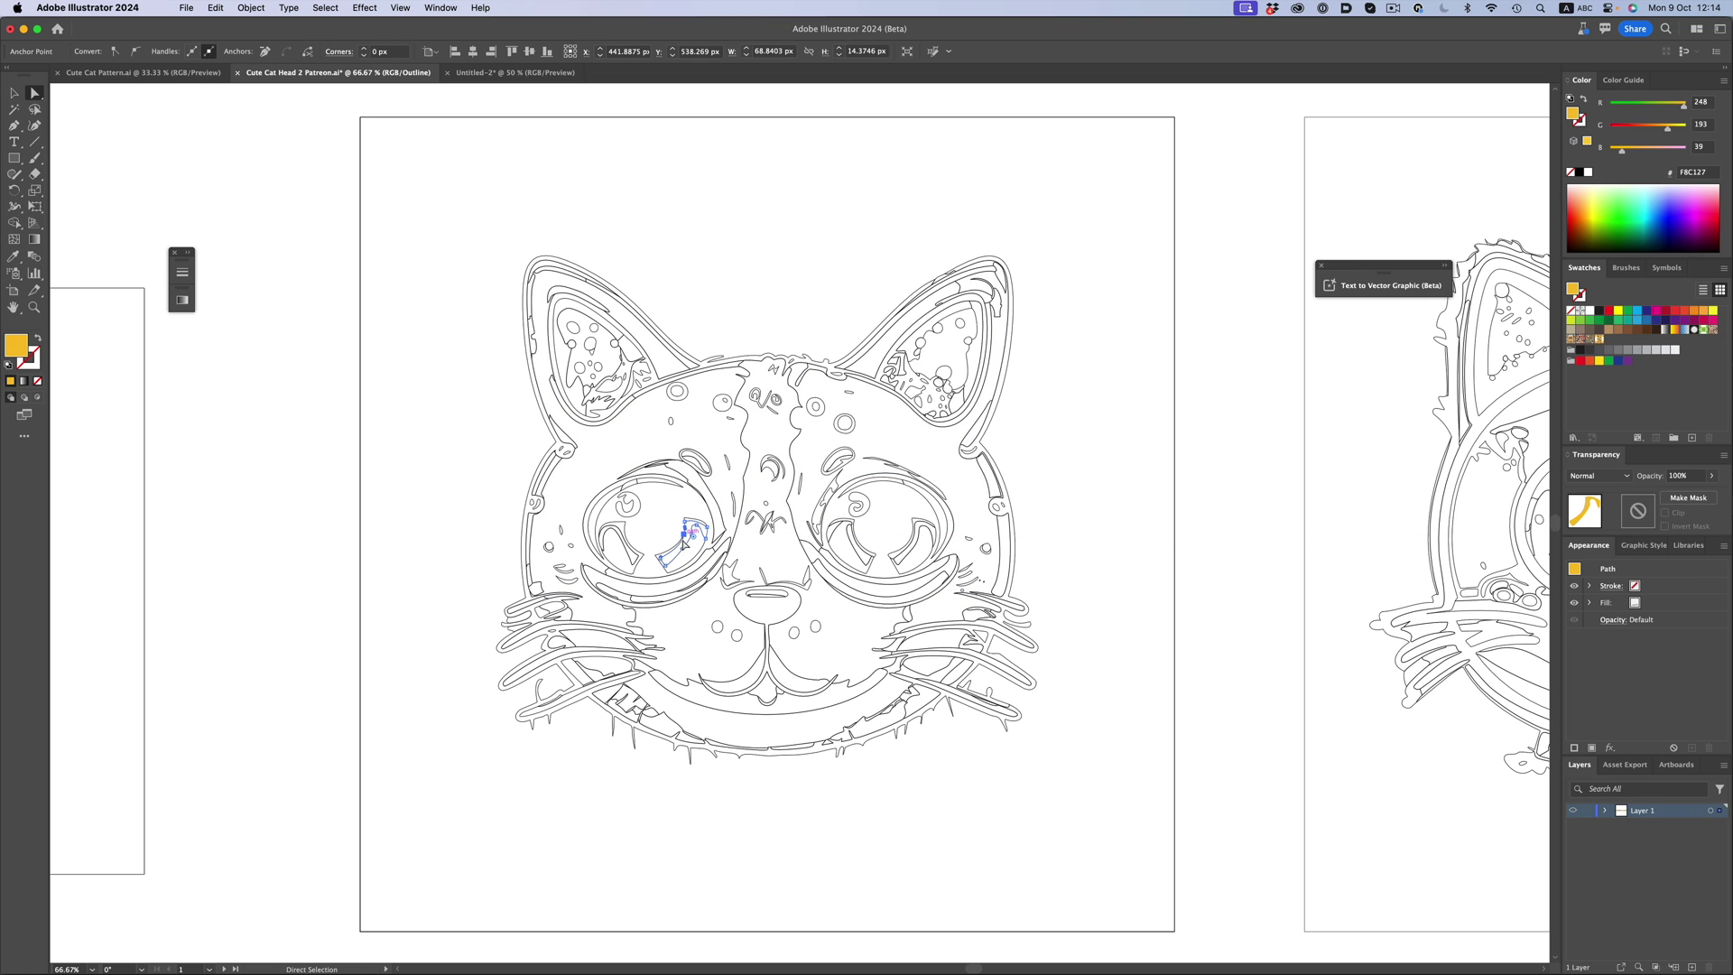
left_click(794, 672)
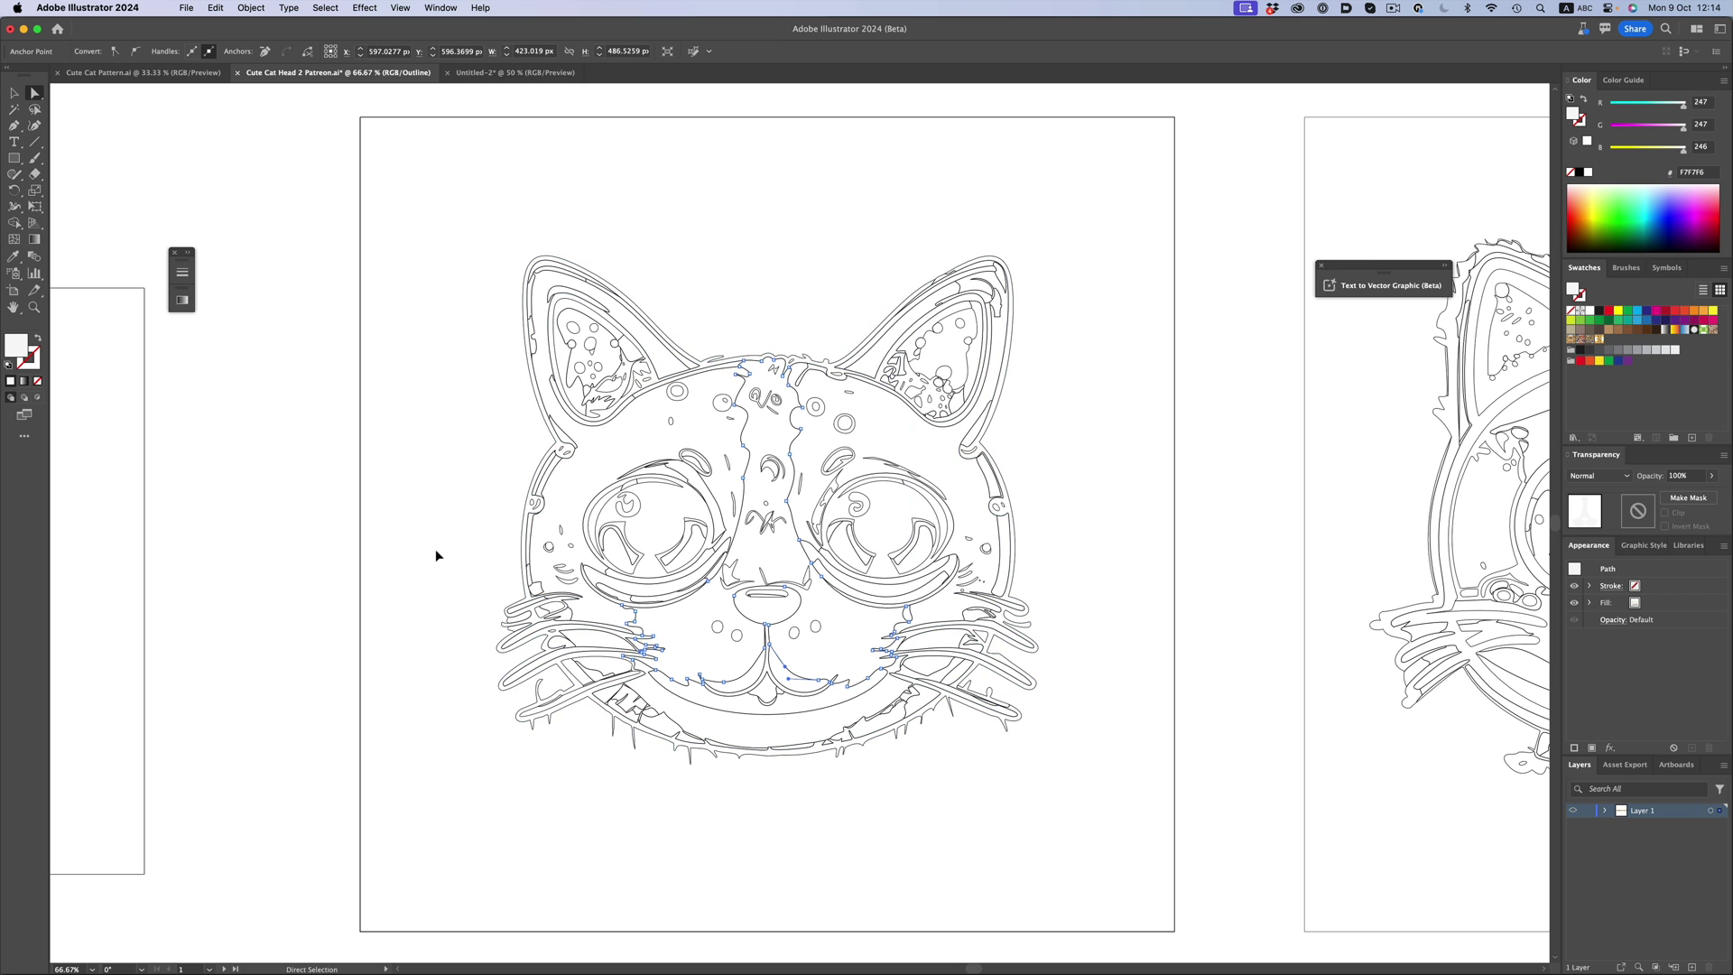
key("super+y")
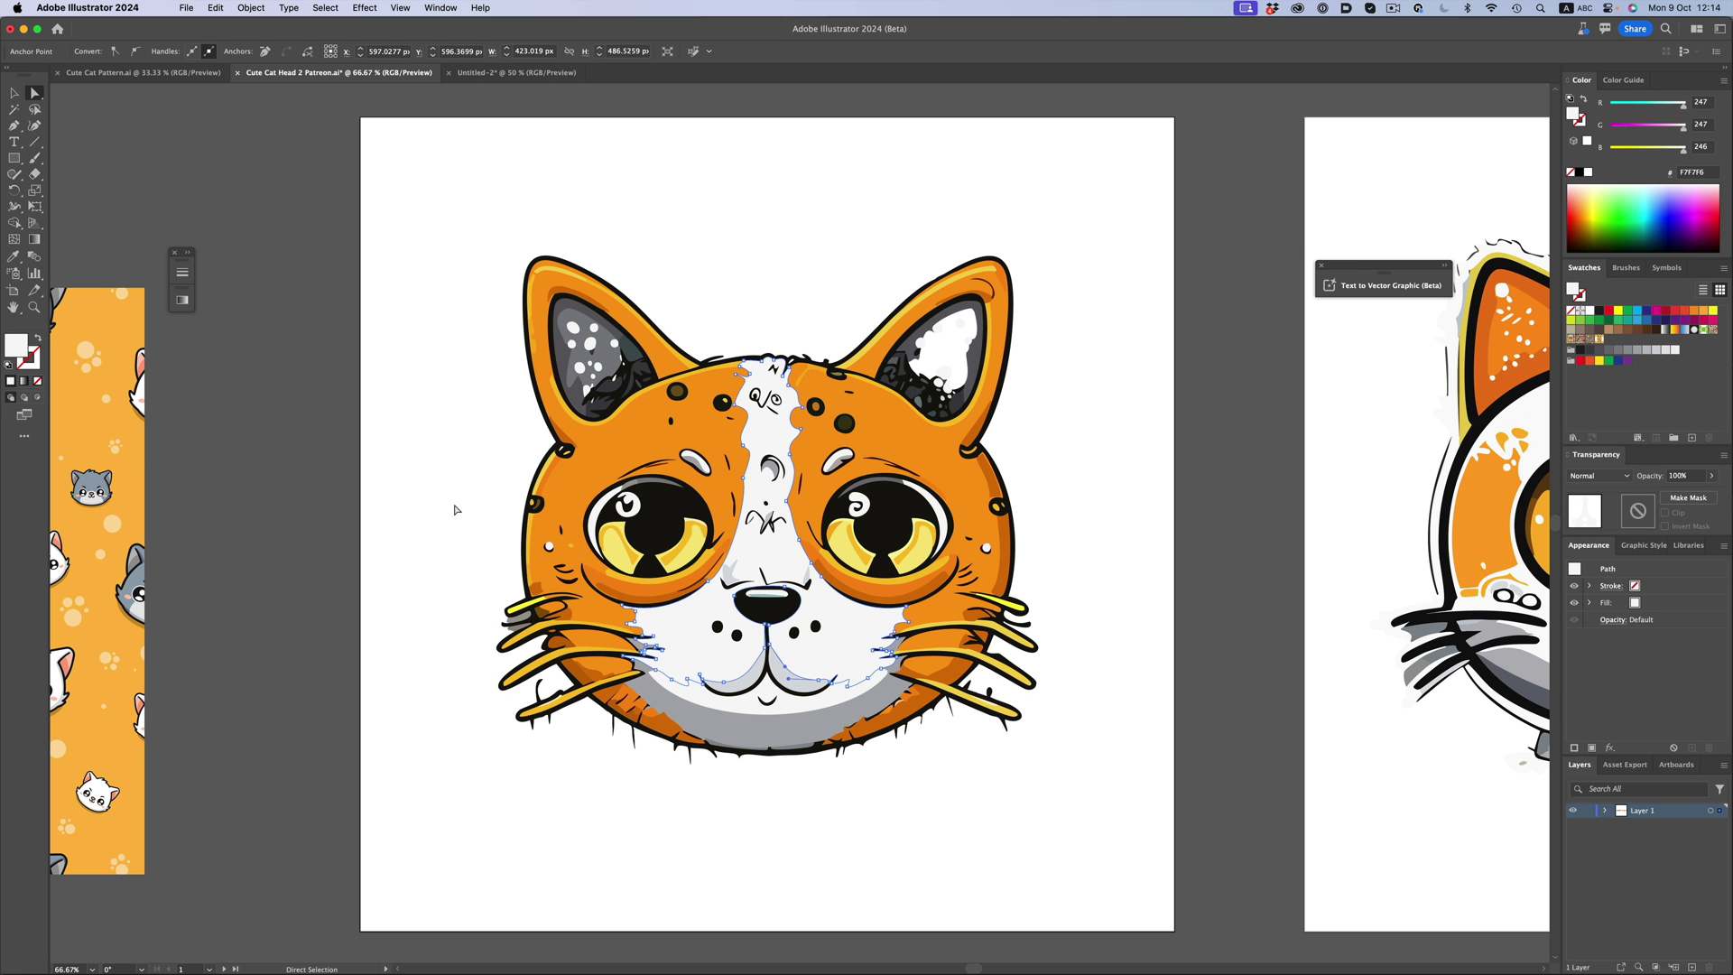
left_click(456, 510)
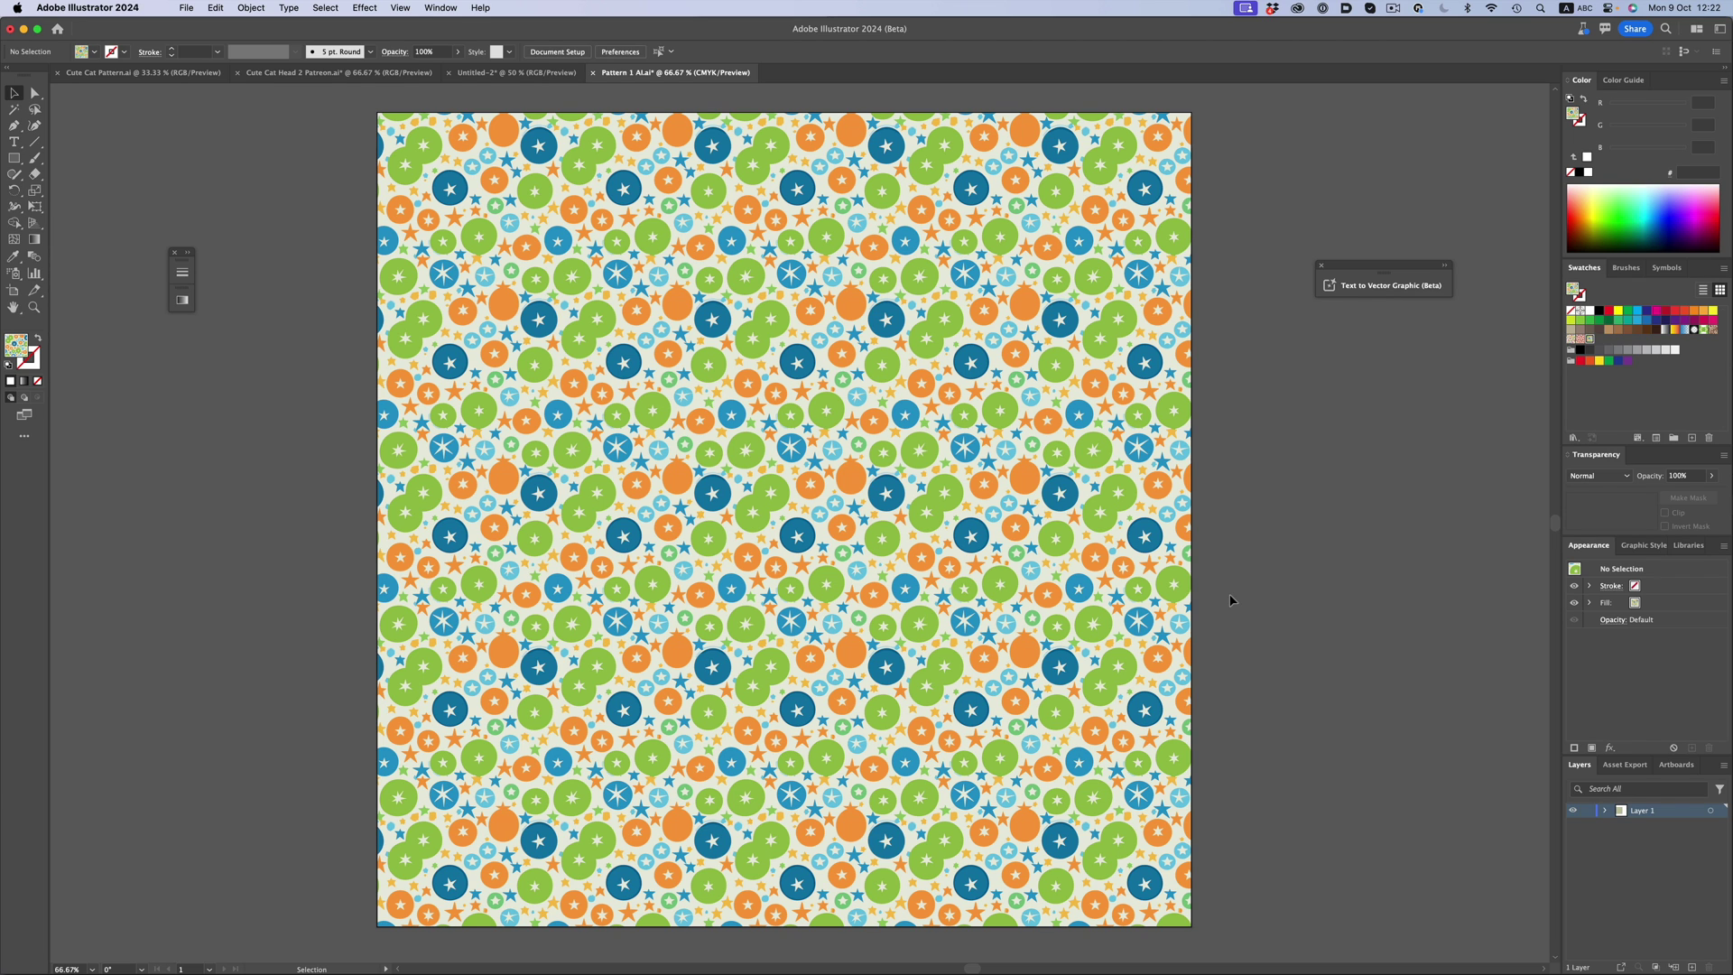
Zoom into the right side of the Pattern 1 AI circles-and-stars pattern.
key("z")
left_click_drag(1005, 600, 1388, 432)
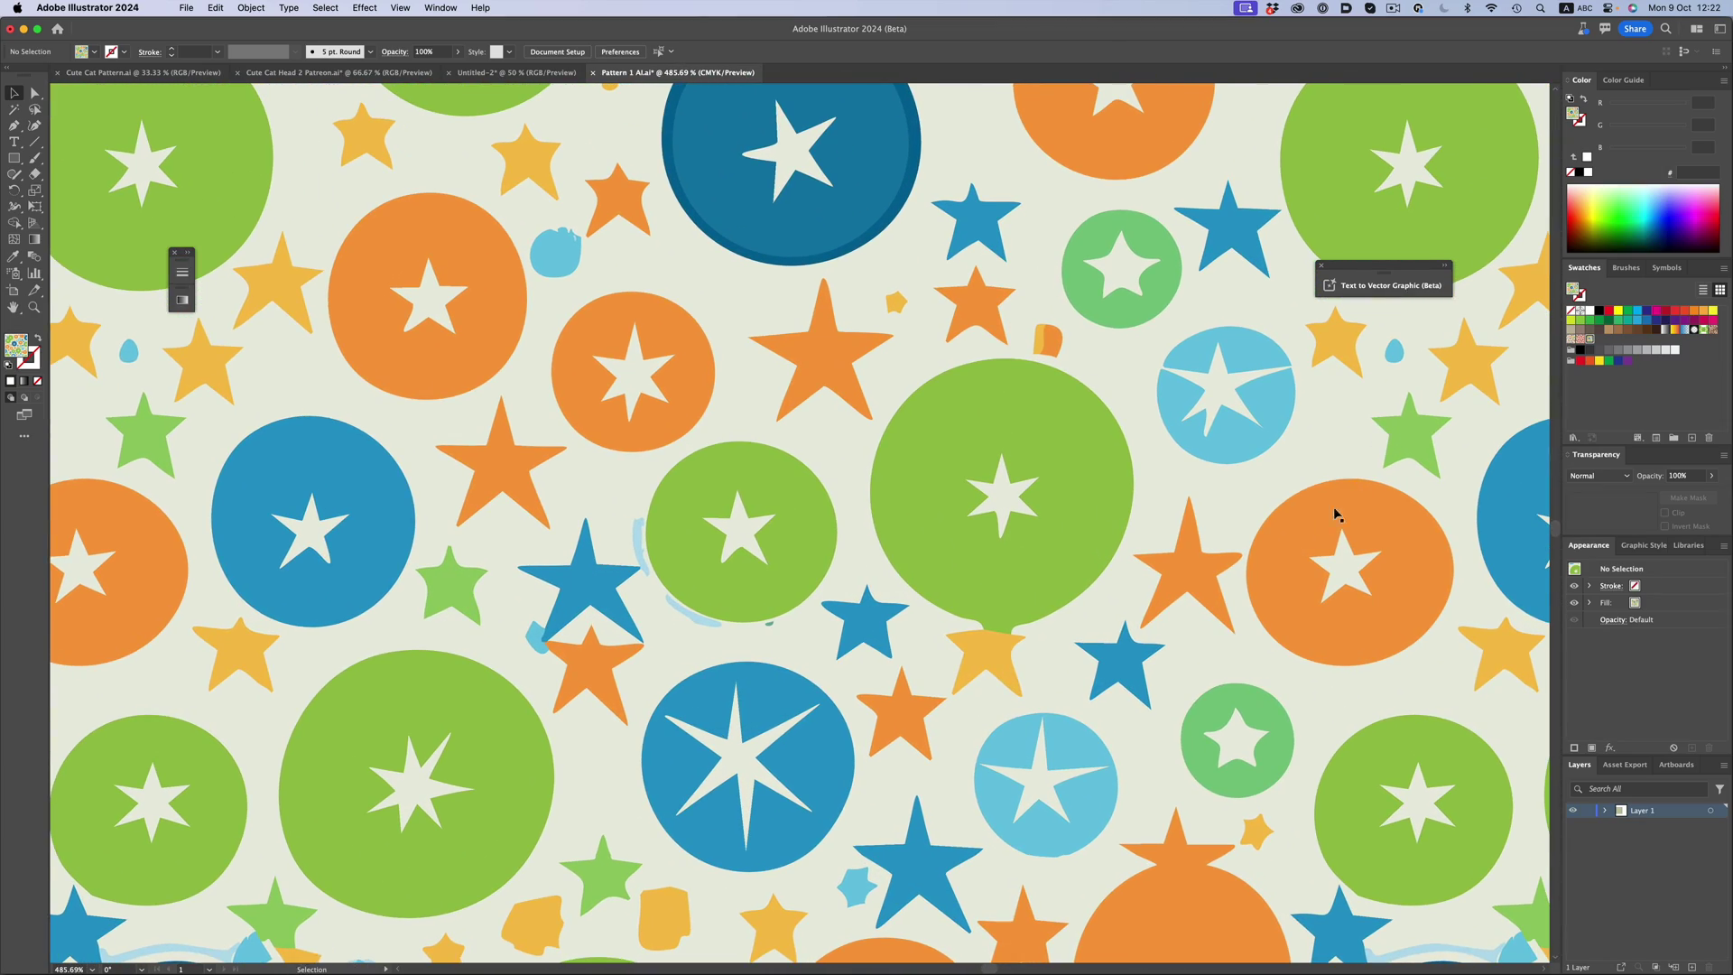
mouse_move(1301, 523)
left_mouse_down()
mouse_move(762, 632)
mouse_move(1163, 587)
left_mouse_up()
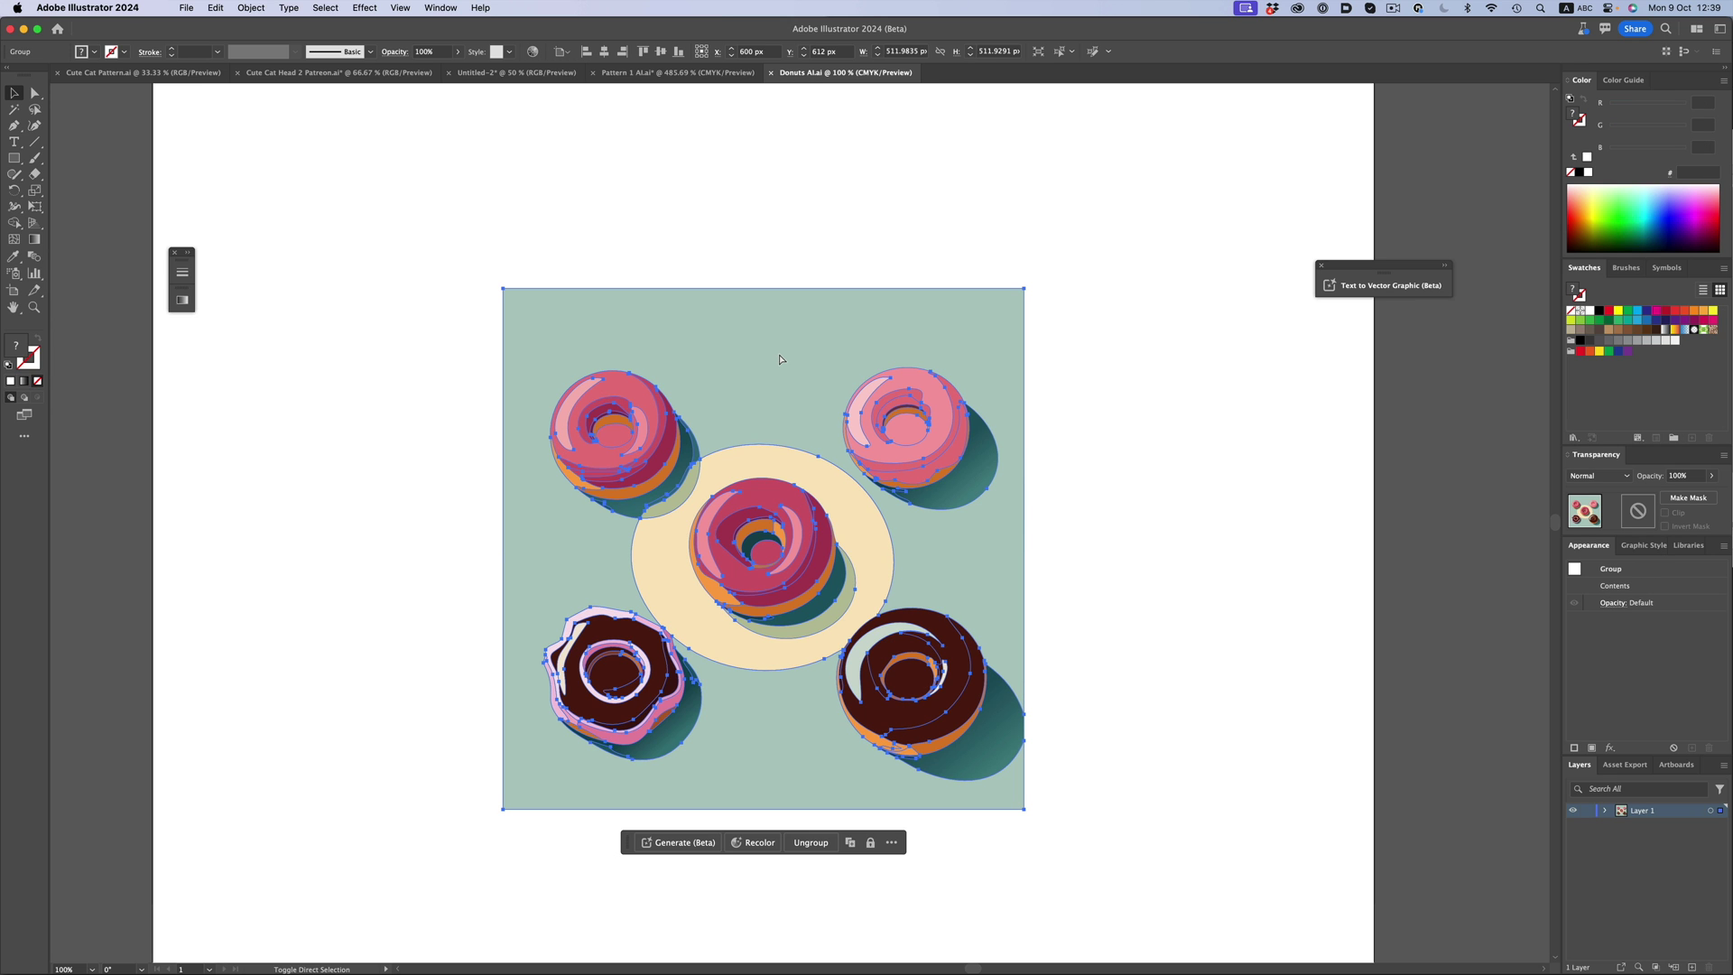
Pull the teal background rectangle out from behind the donuts, then zoom out over the artboard.
key("super+shift+a")
left_click_drag(783, 350, 1345, 173)
left_click_drag(957, 334, 410, 336)
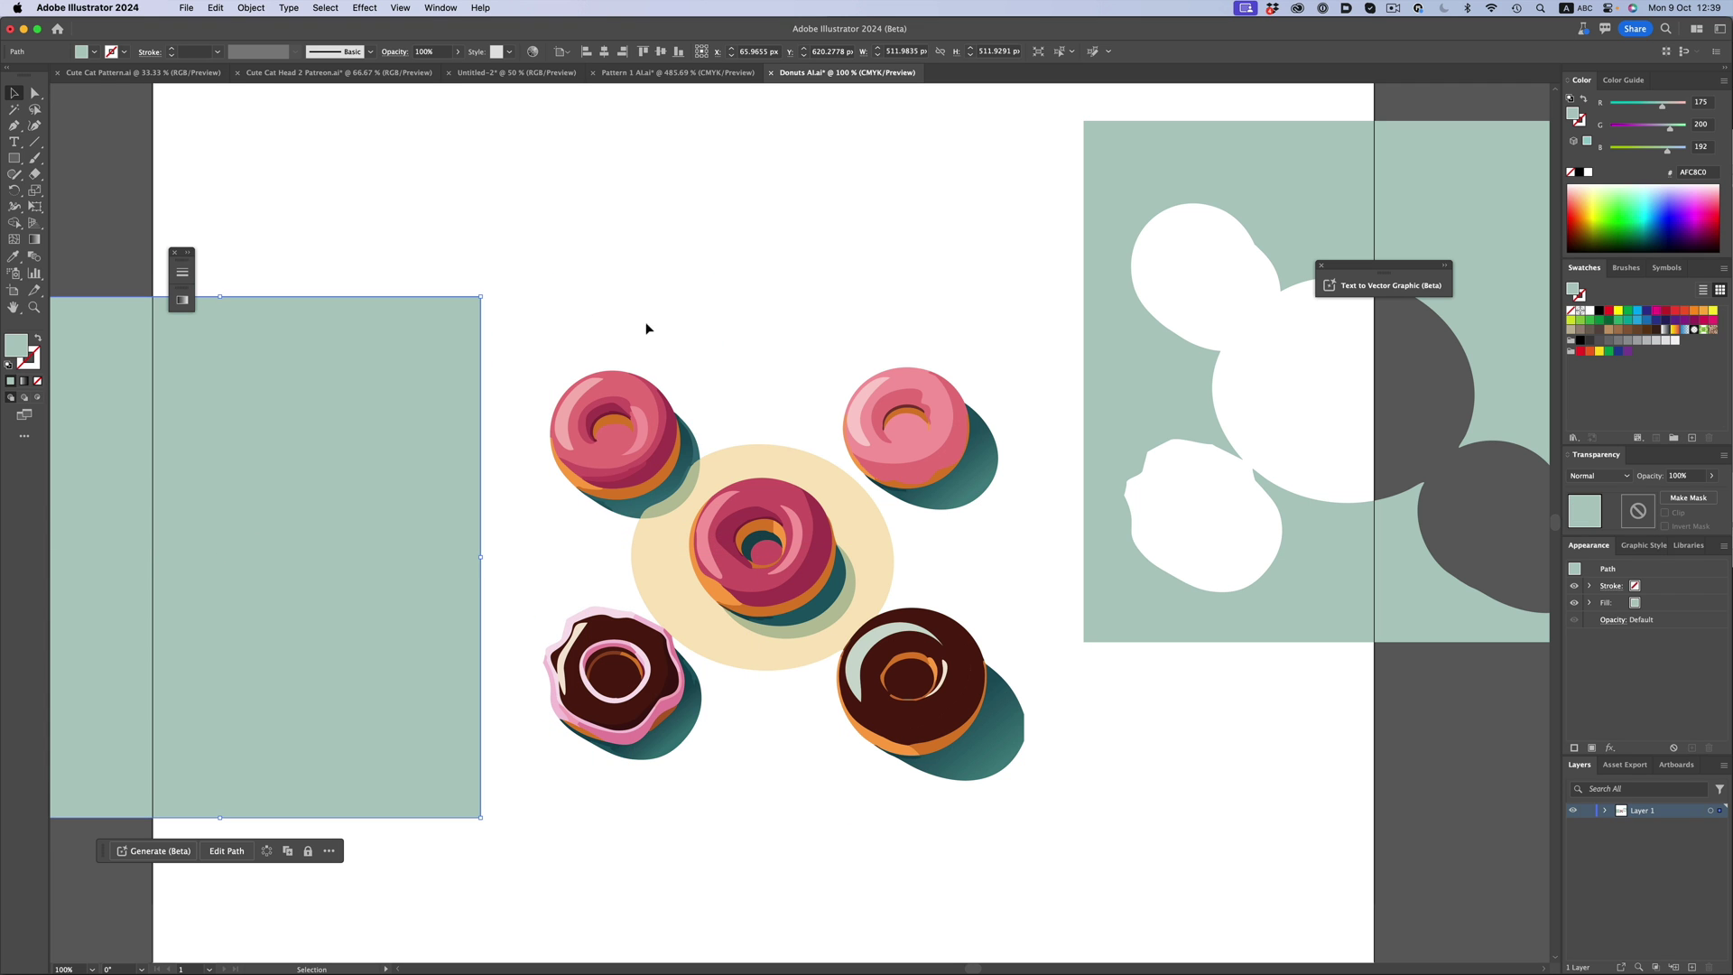
left_click(747, 272)
key("super+minus")
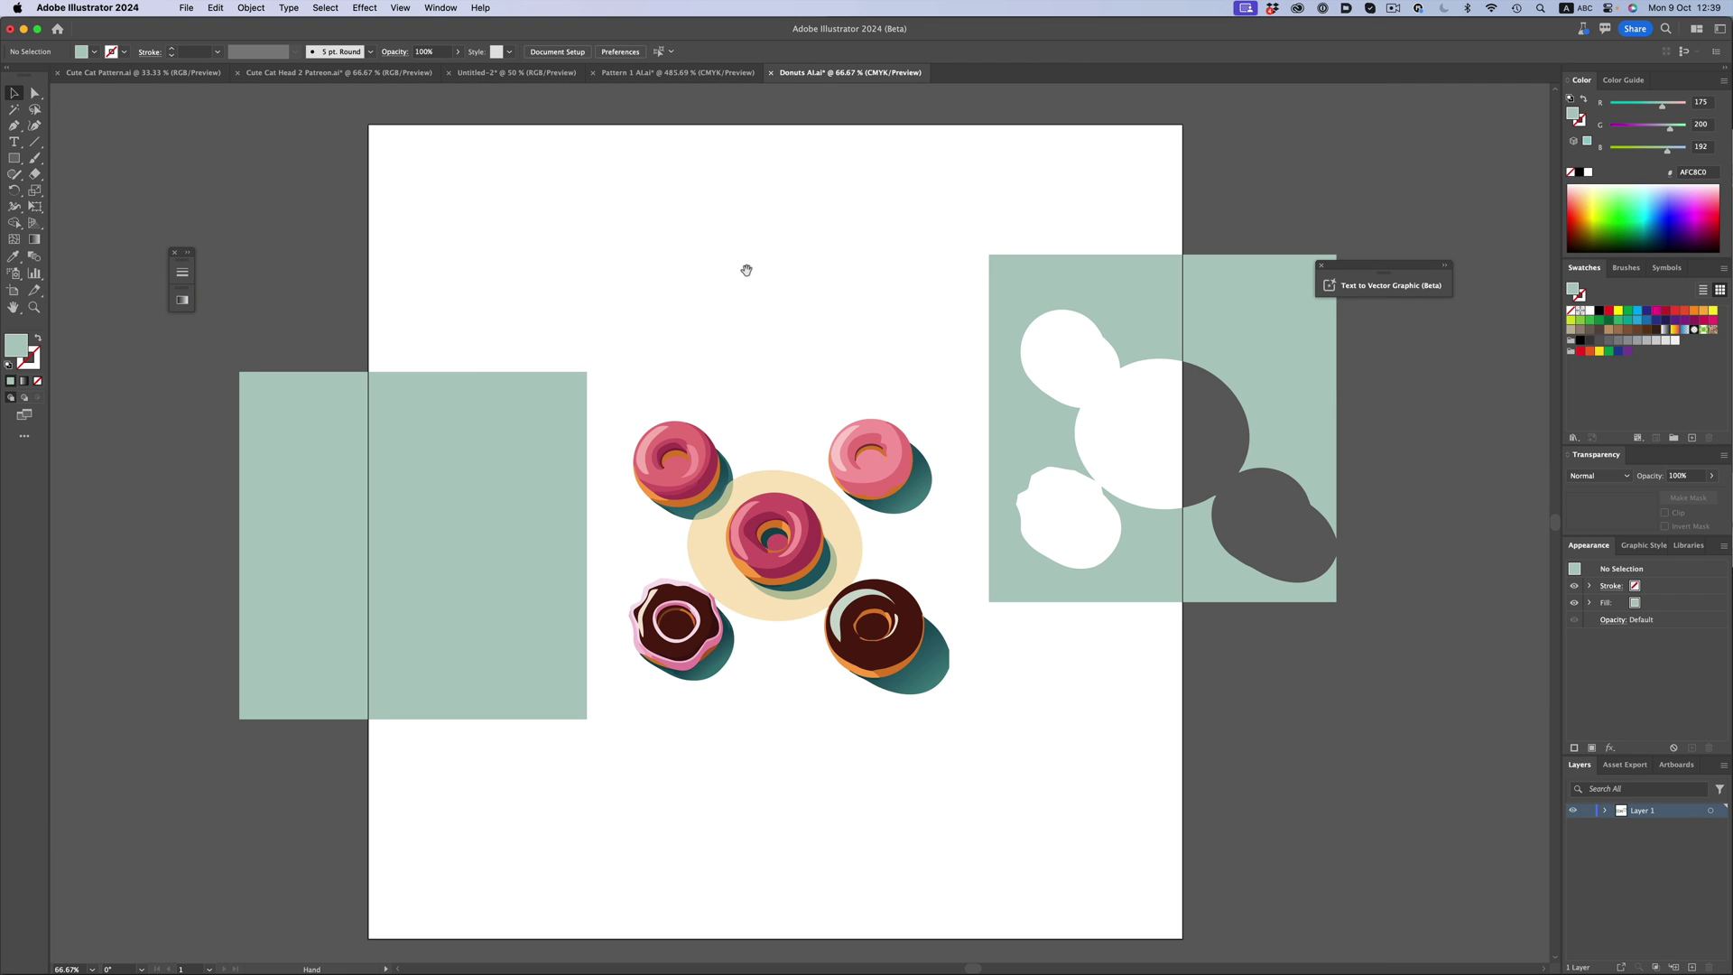
scroll(745, 267, "up", 2)
scroll(745, 267, "right", 1)
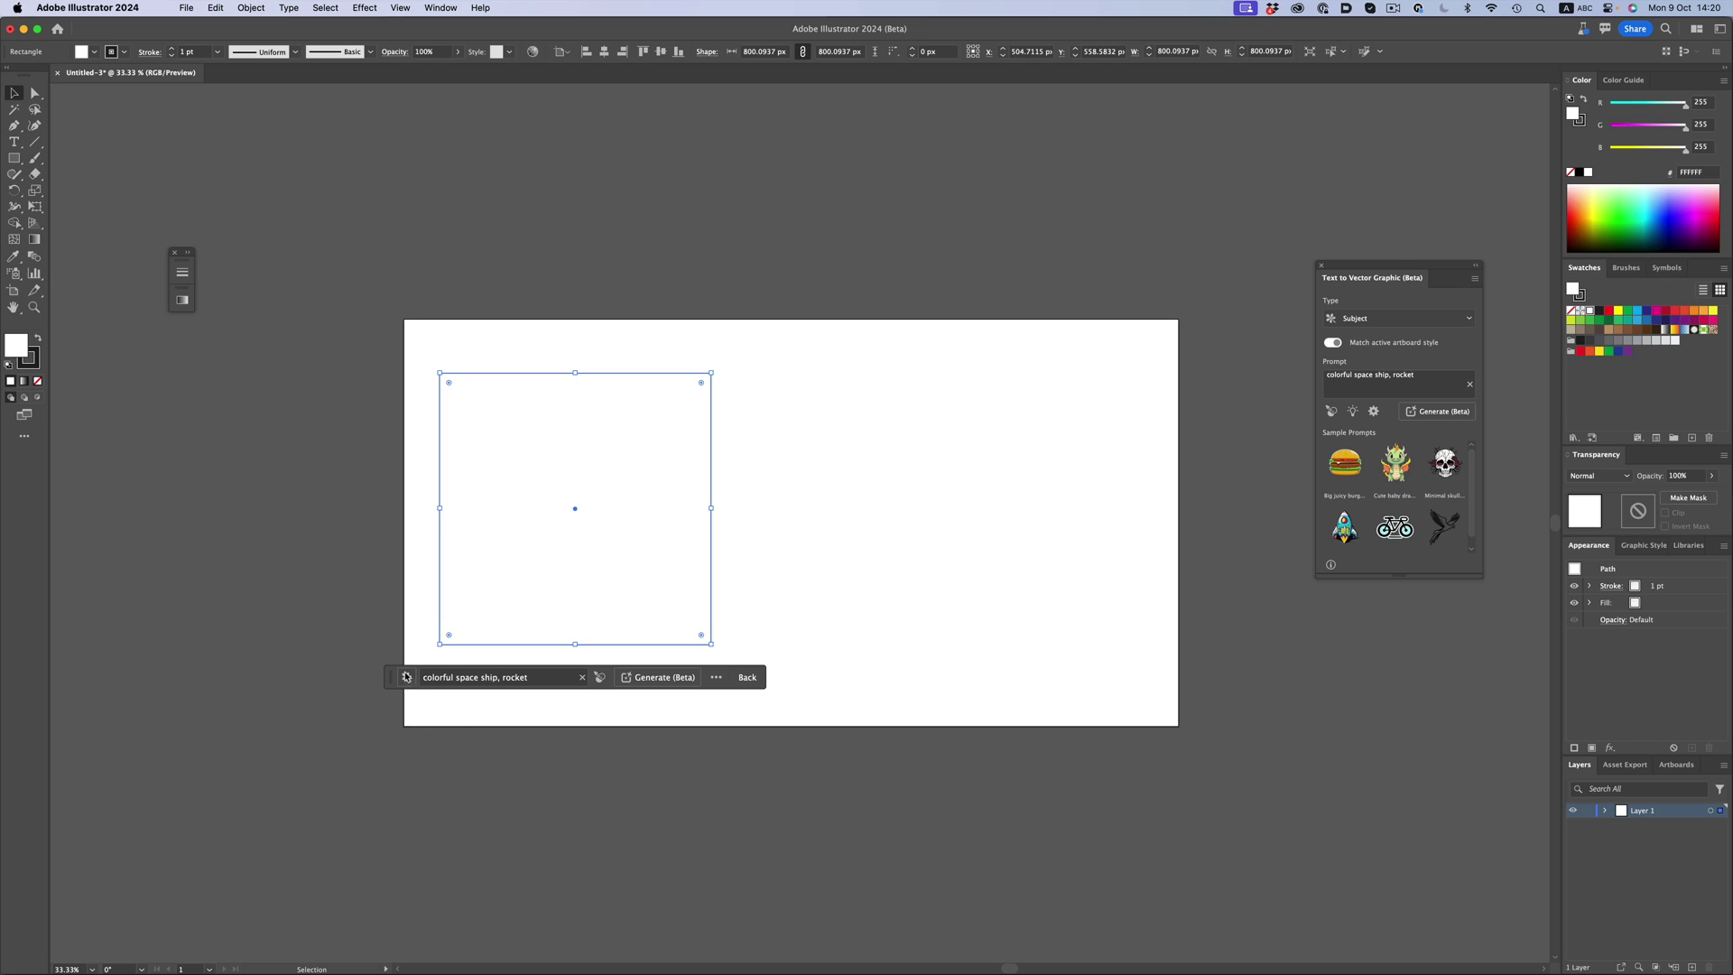
Set the type to Icon and generate icons from the prompt 'wrench black and white'.
left_click(407, 677)
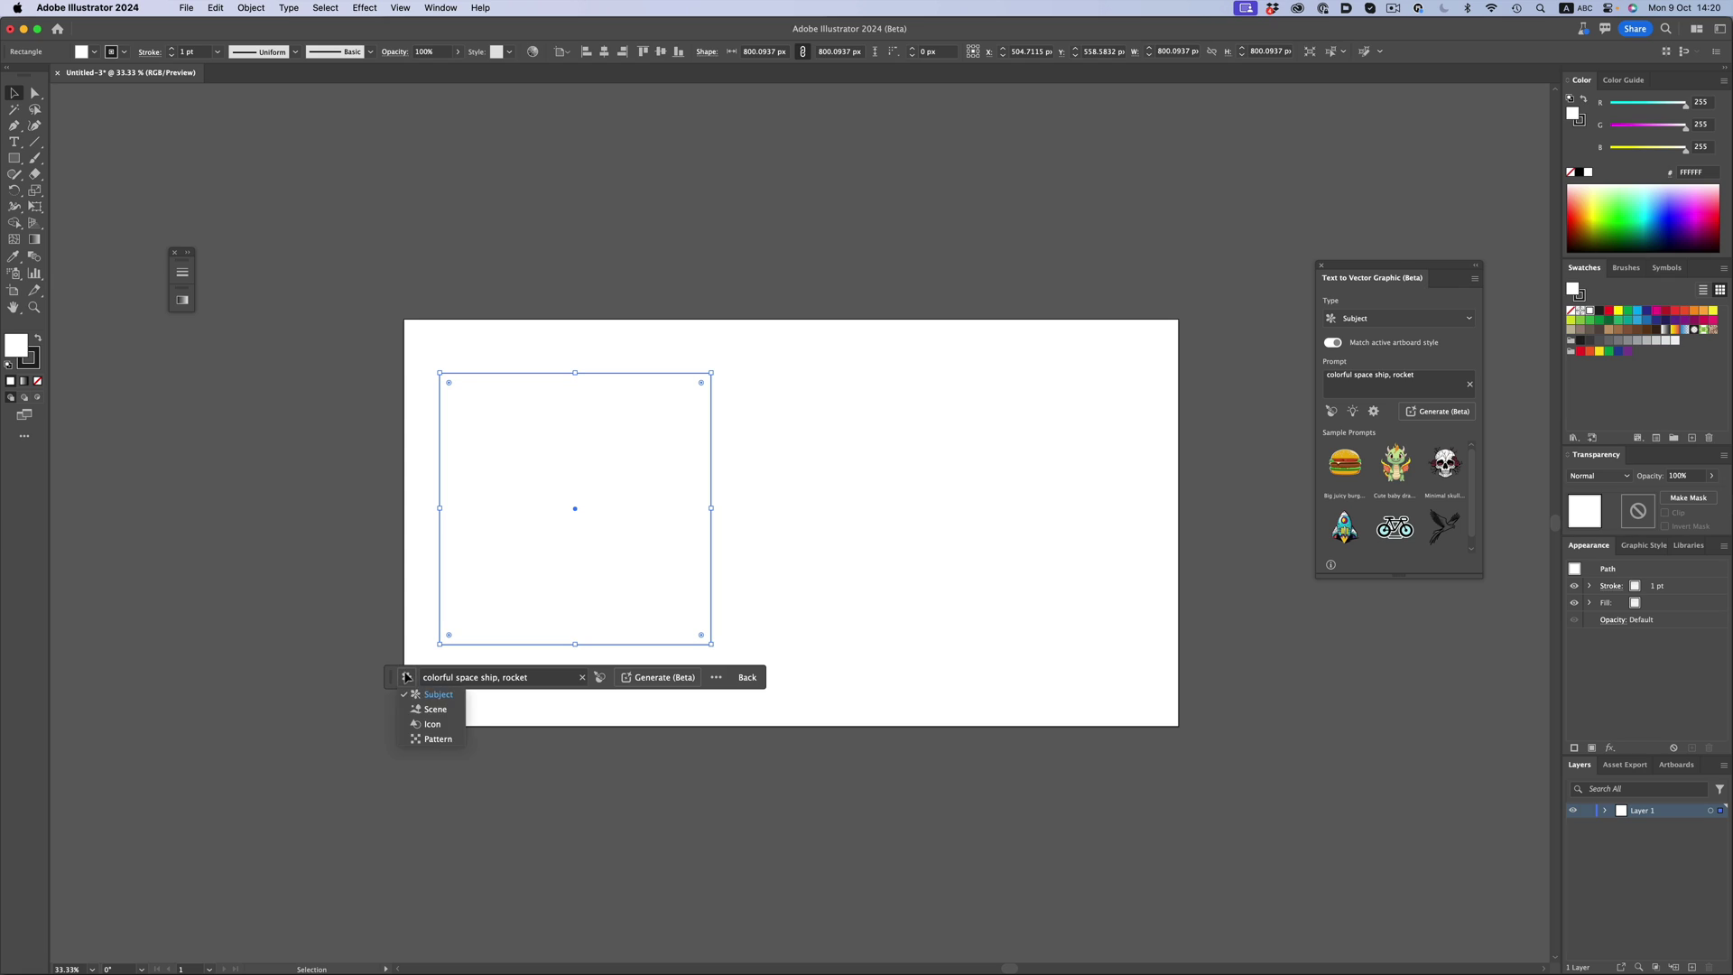
left_click(430, 723)
left_click(469, 678)
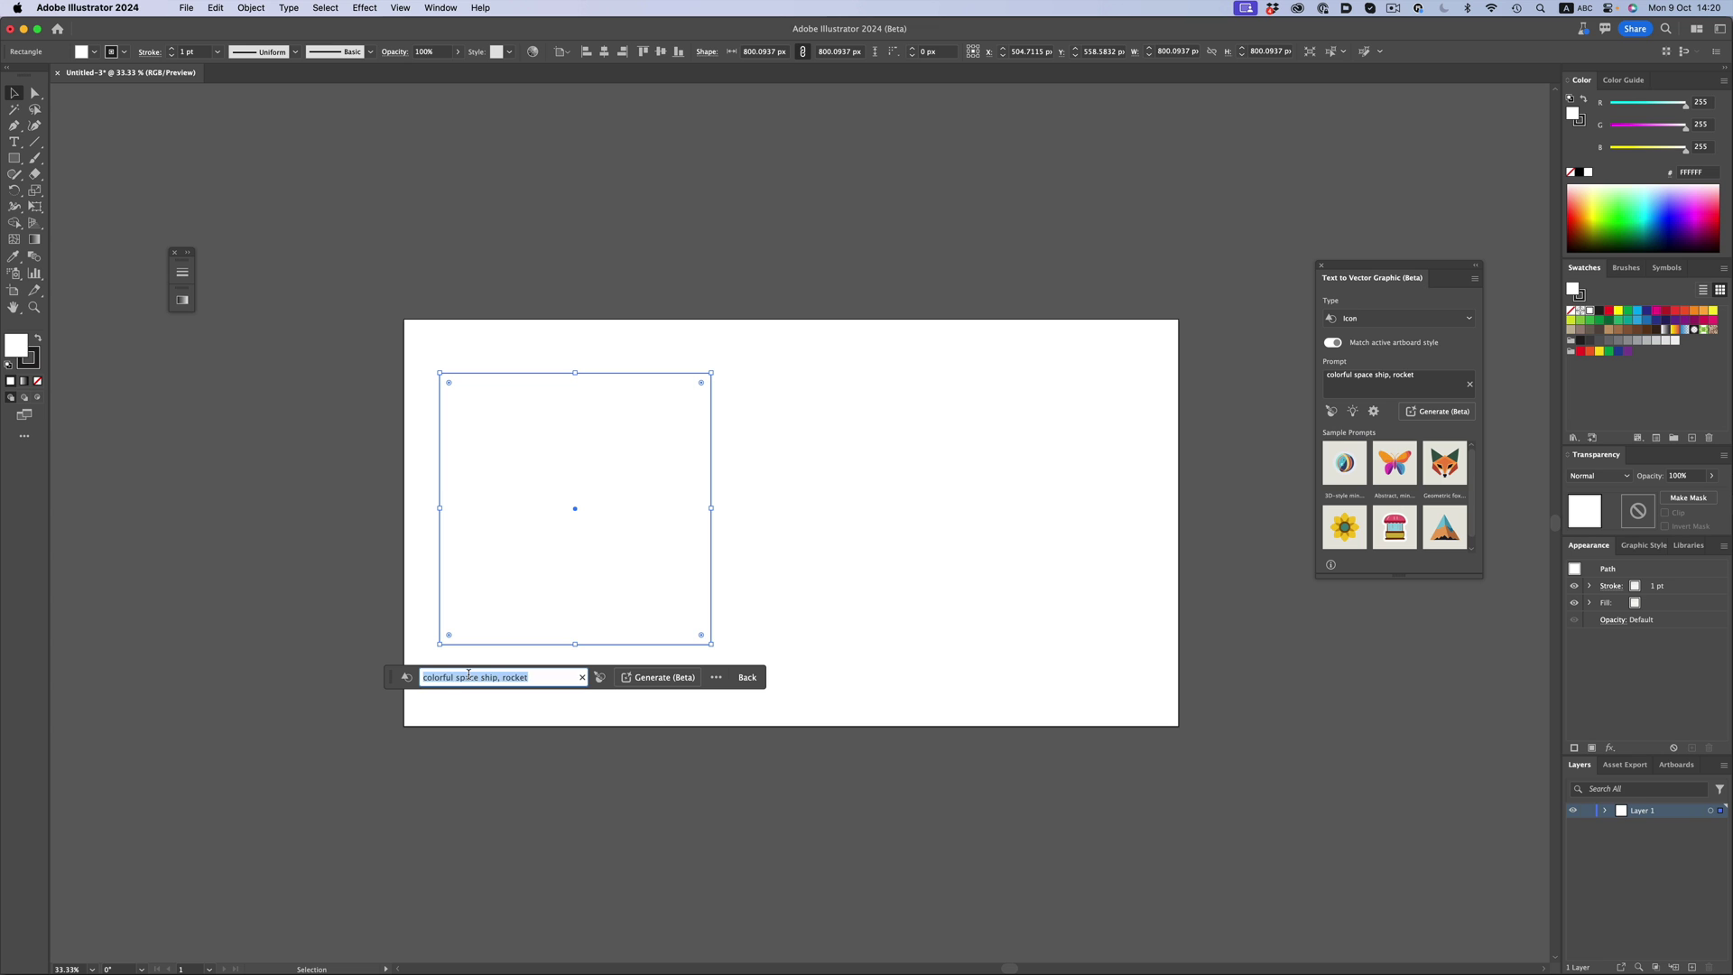
type("wrench black and white")
key("Return")
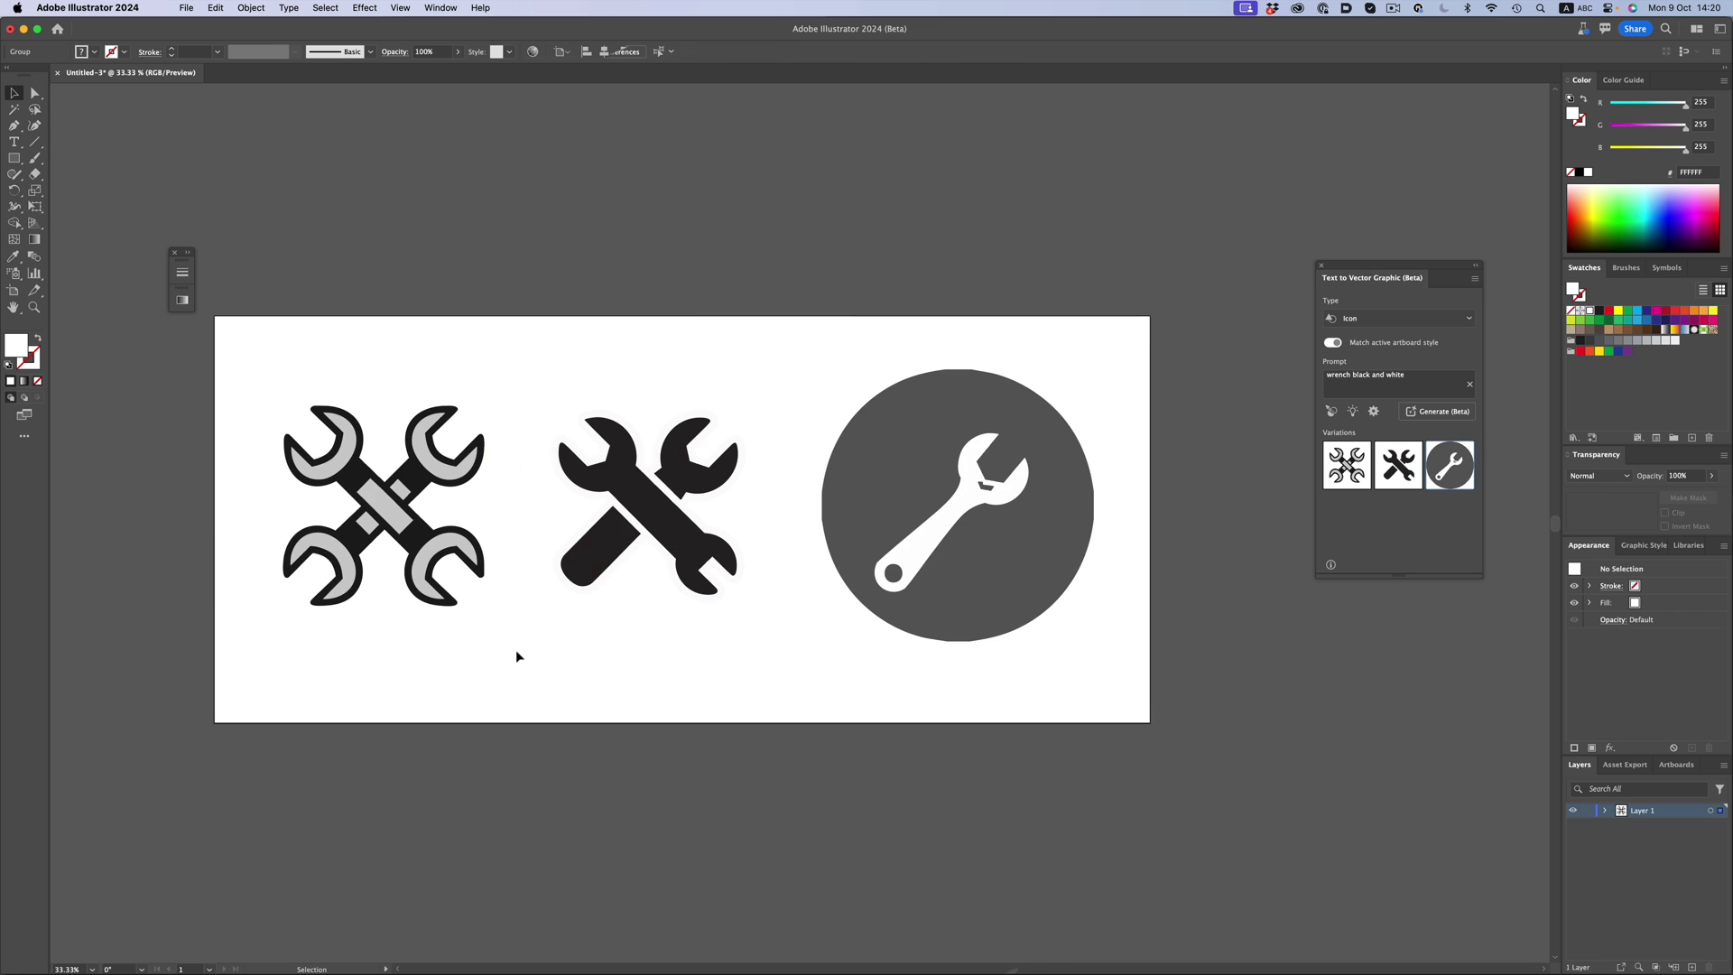
Zoom in and test moving the wrench's grey jaw pieces, then undo the moves.
left_click(516, 648)
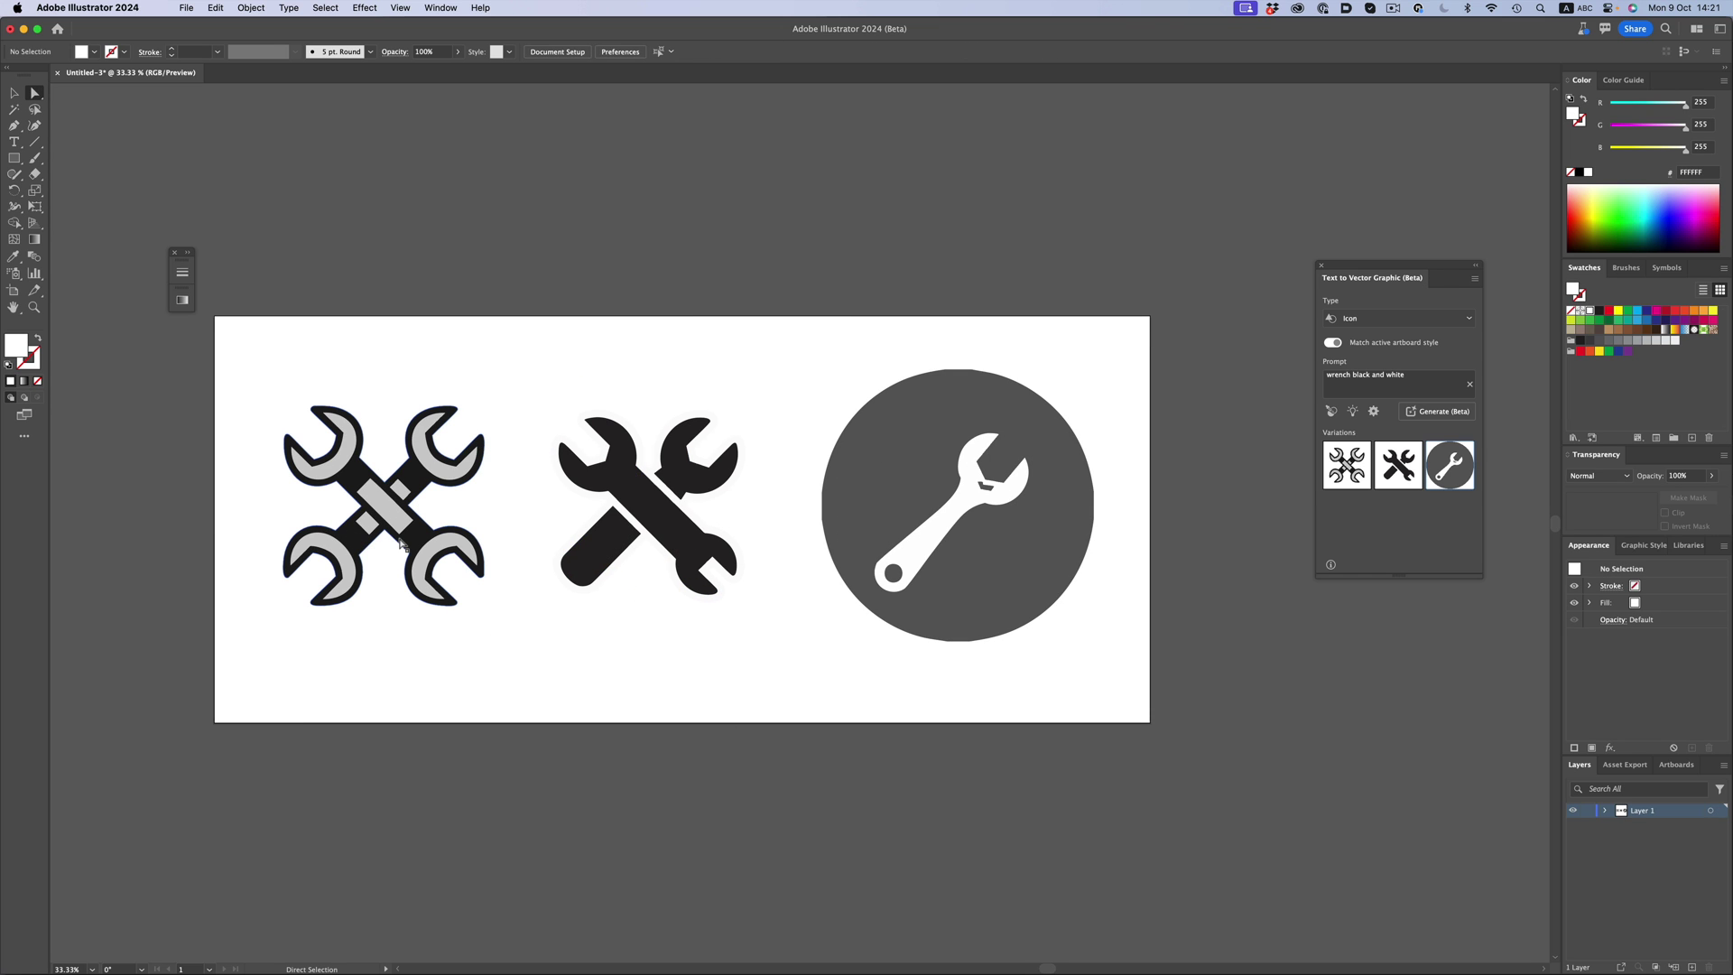
key("super+equal")
left_click_drag(689, 474, 838, 418)
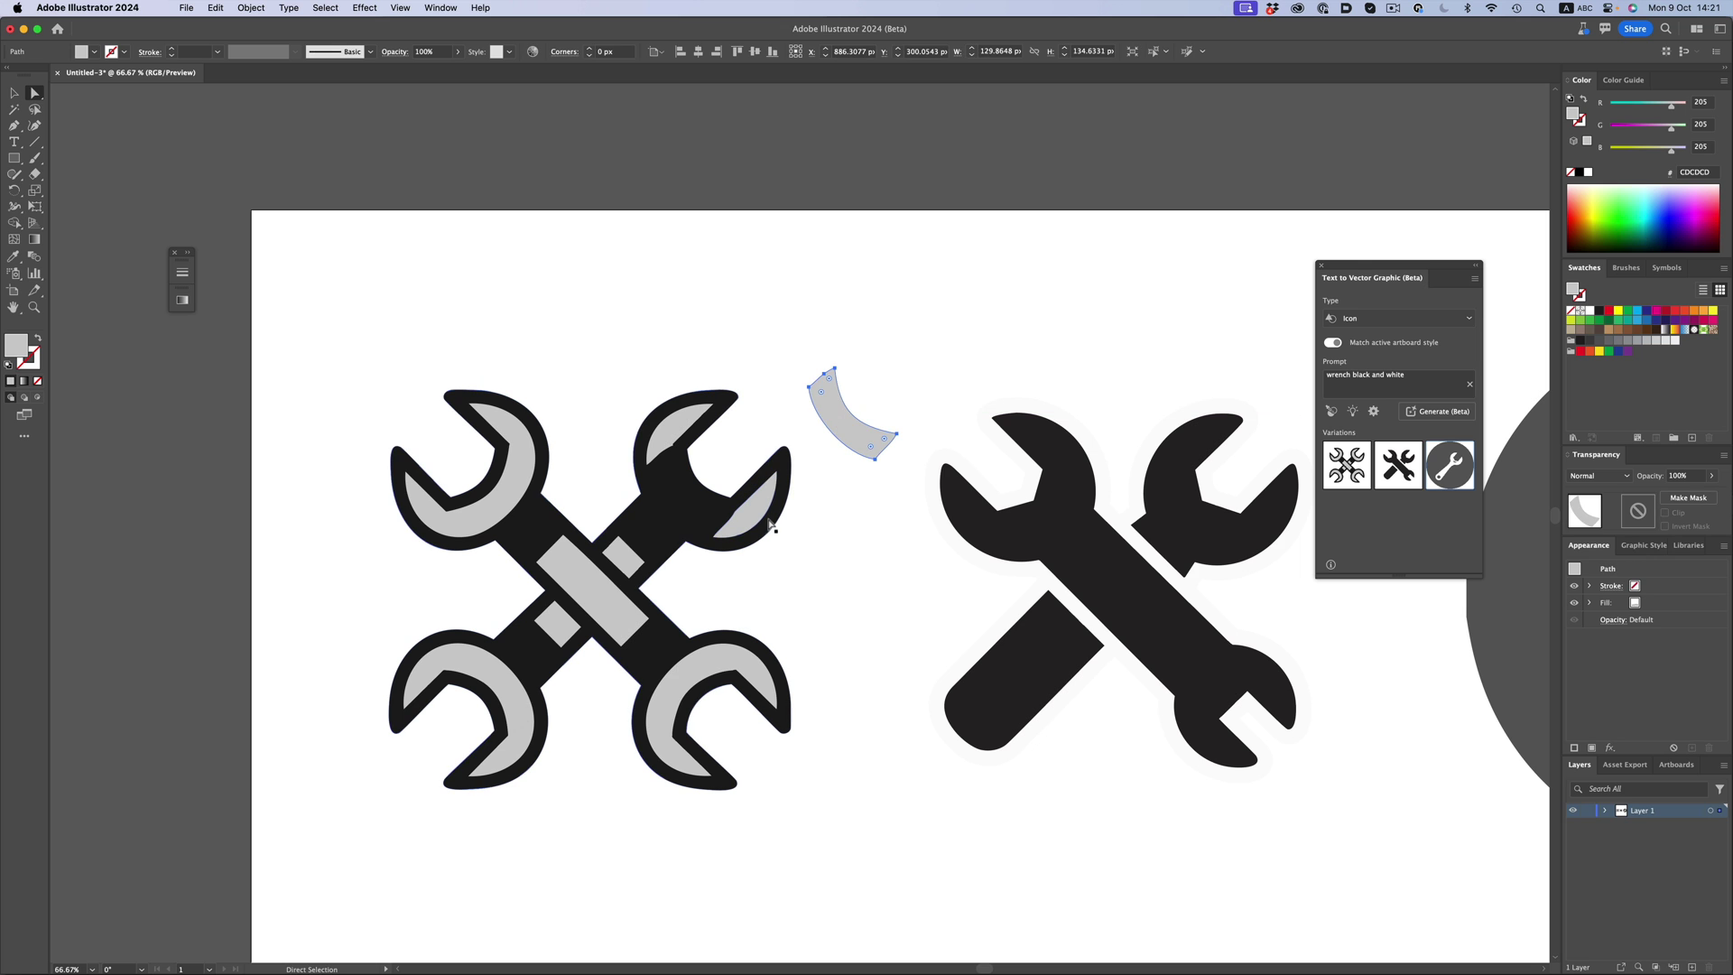
left_click_drag(766, 527, 767, 532)
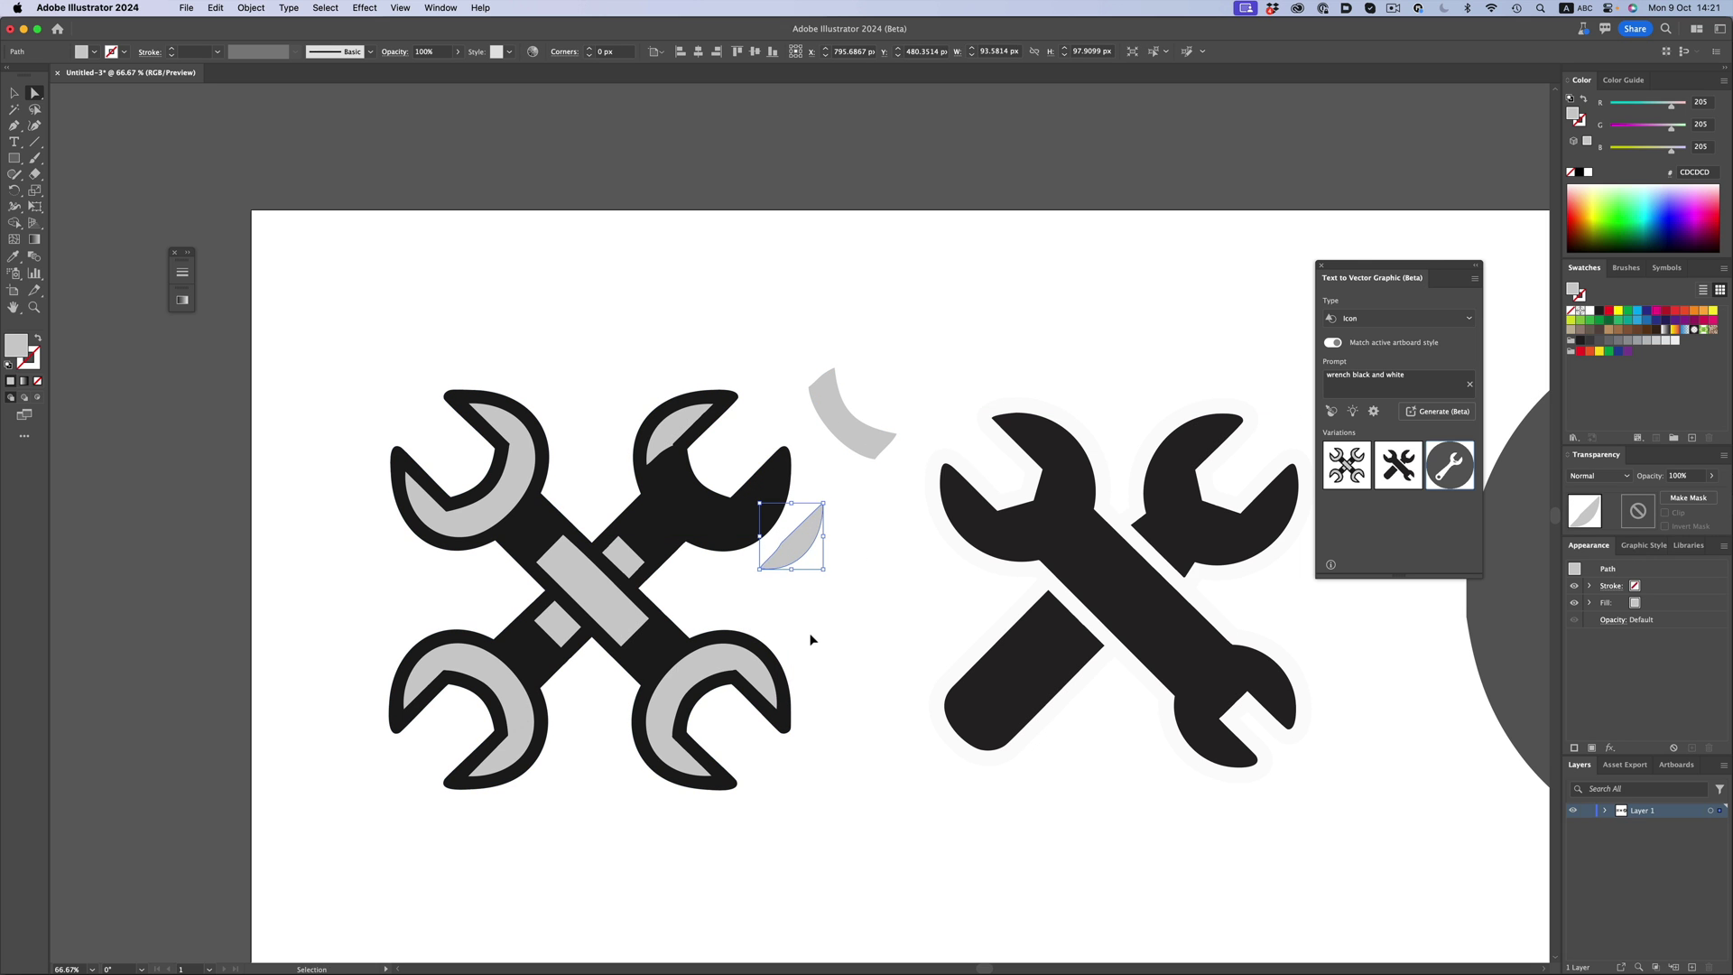
key("super+z")
key("super+z")
left_click(850, 594)
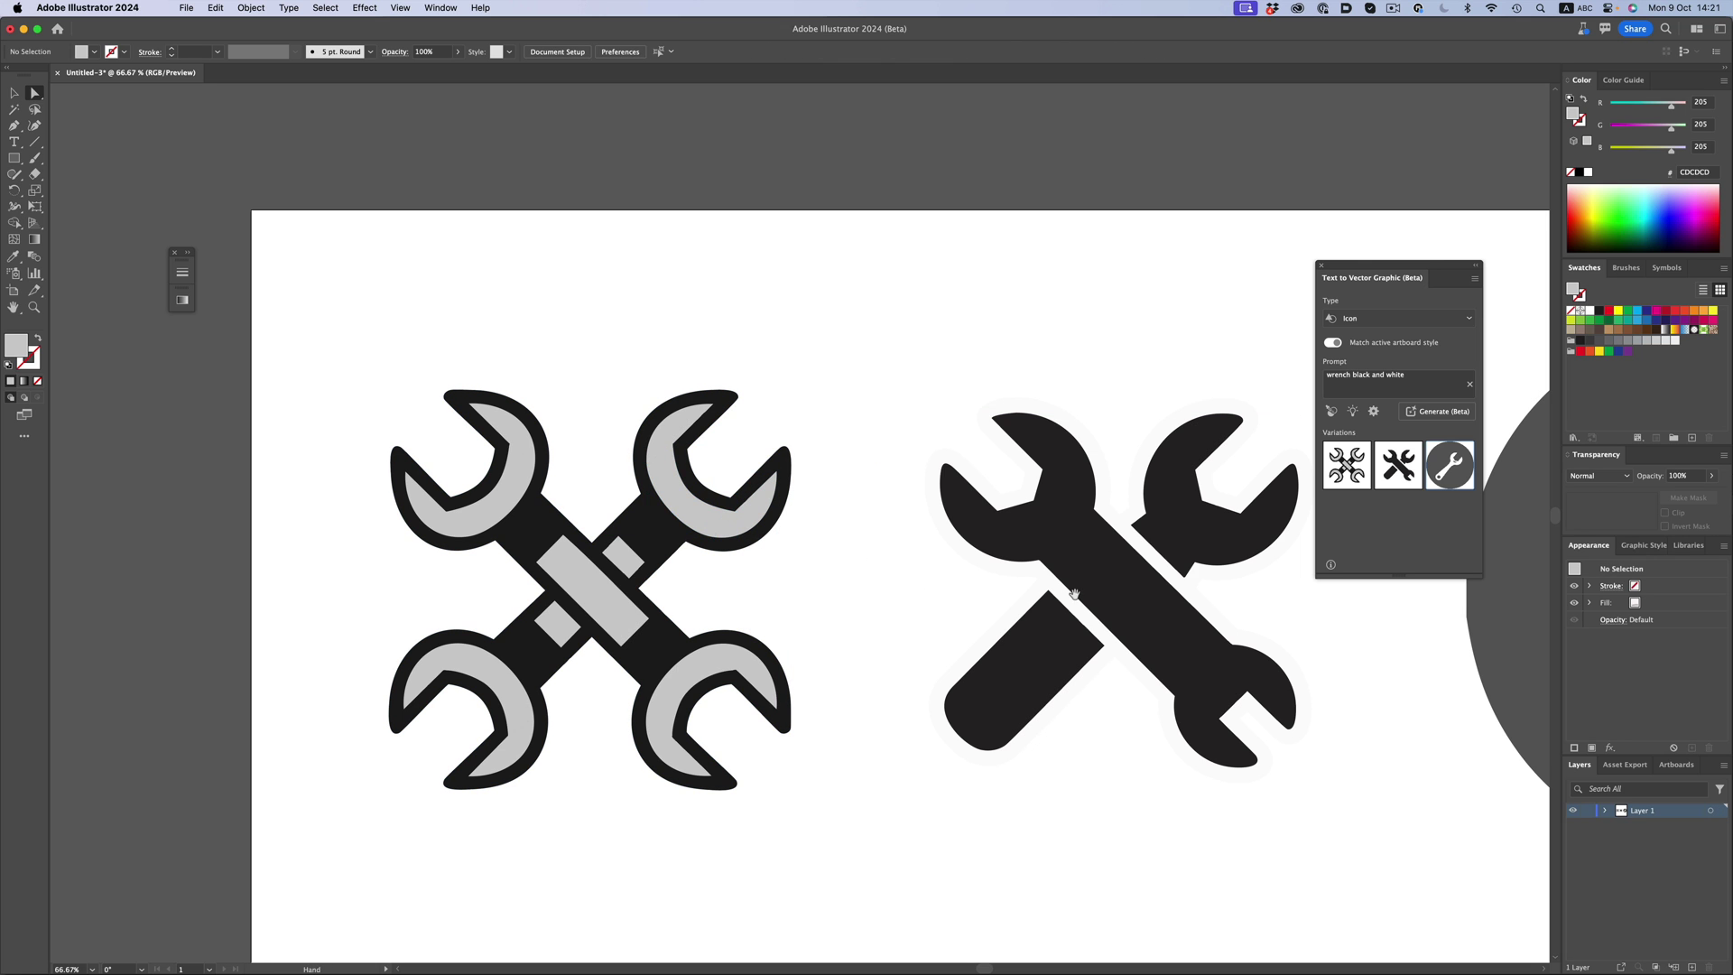
scroll(850, 594, "right", 10)
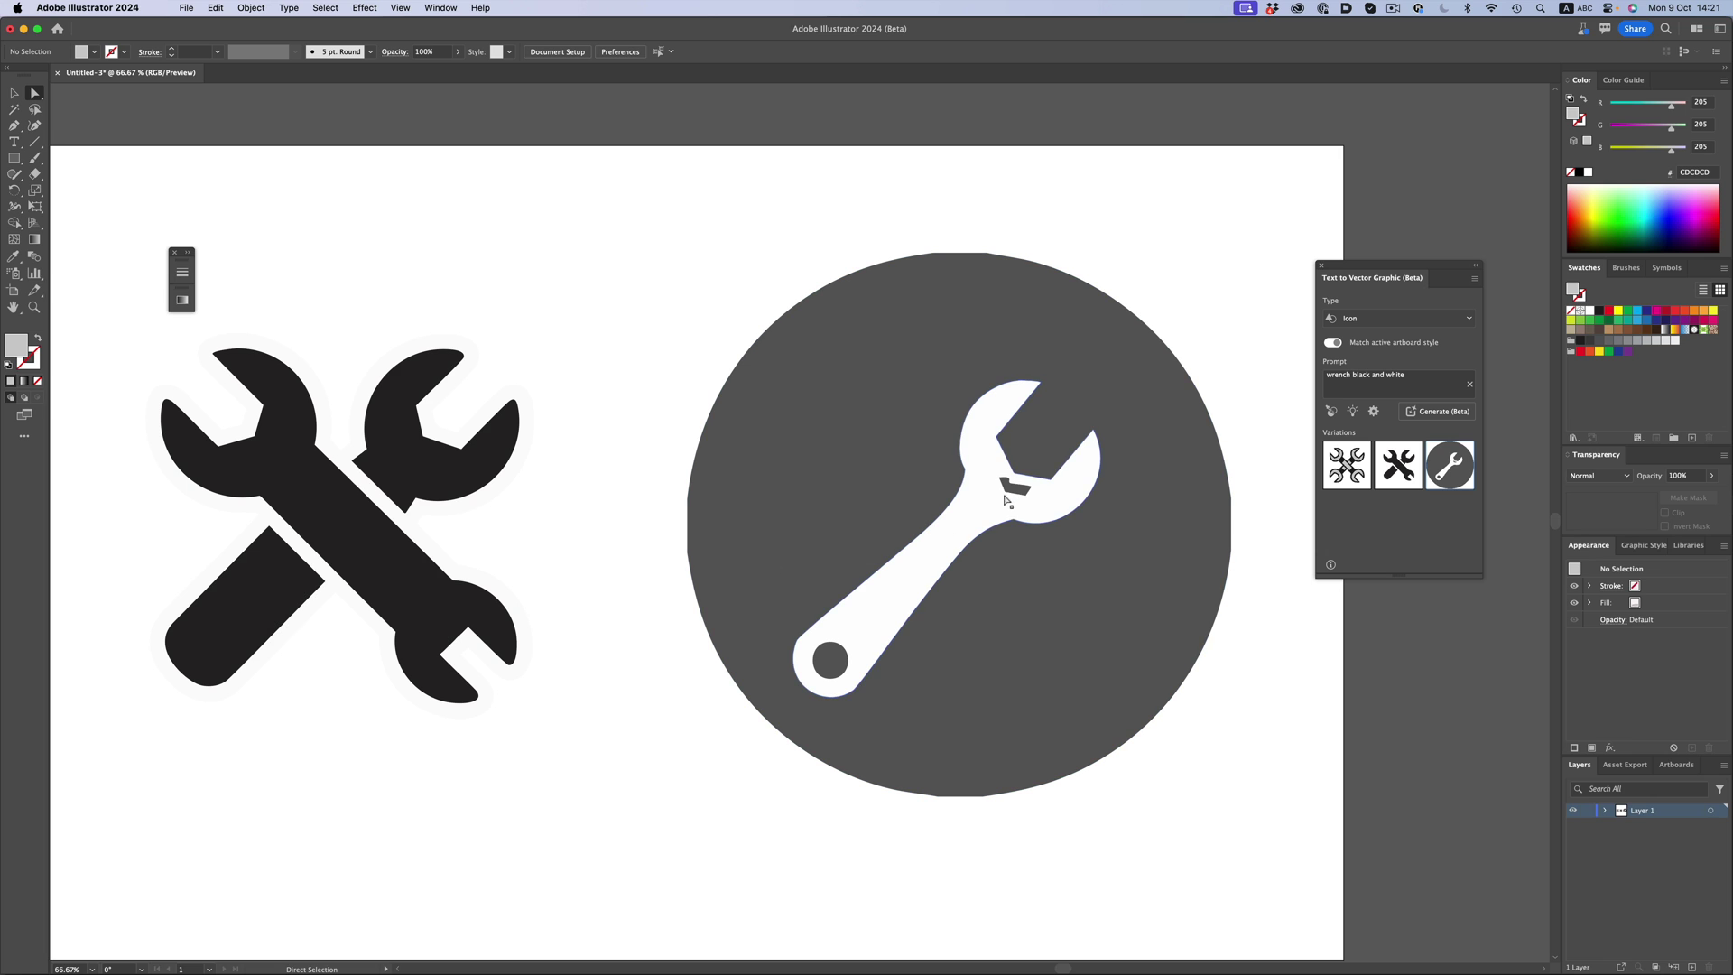
Inspect the circle wrench's jaw path, zoom out, and select the dark circle behind it.
left_click(1014, 488)
left_click(644, 691)
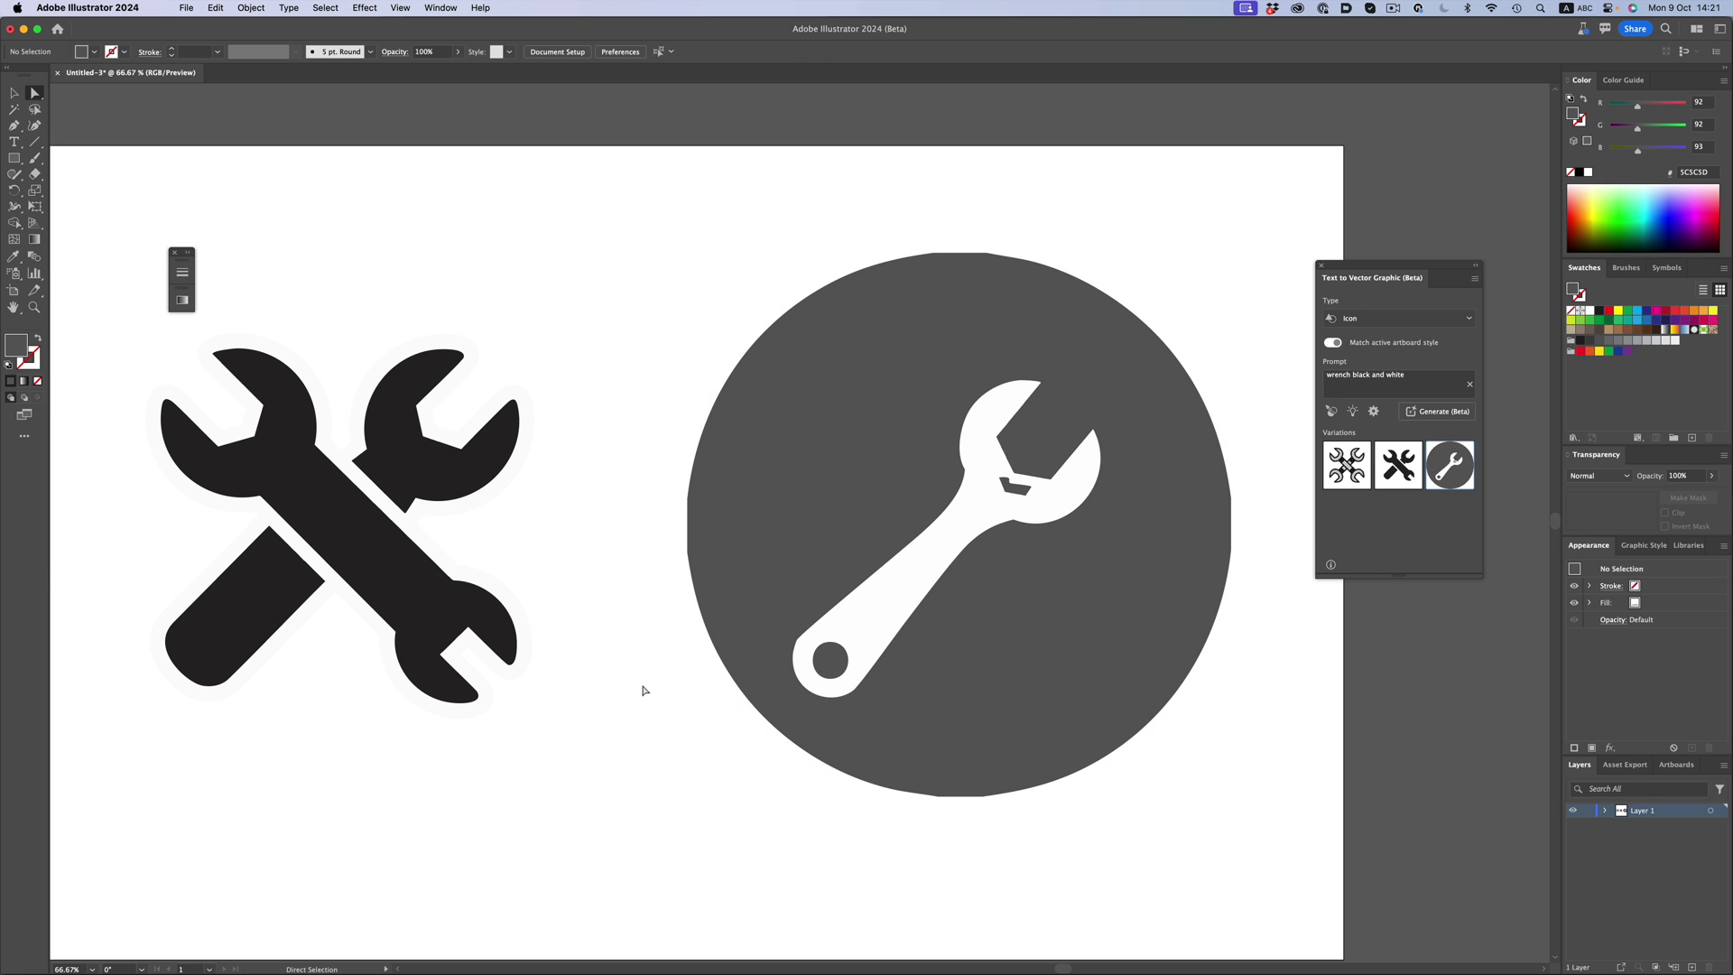
key("super+minus")
left_click(719, 532)
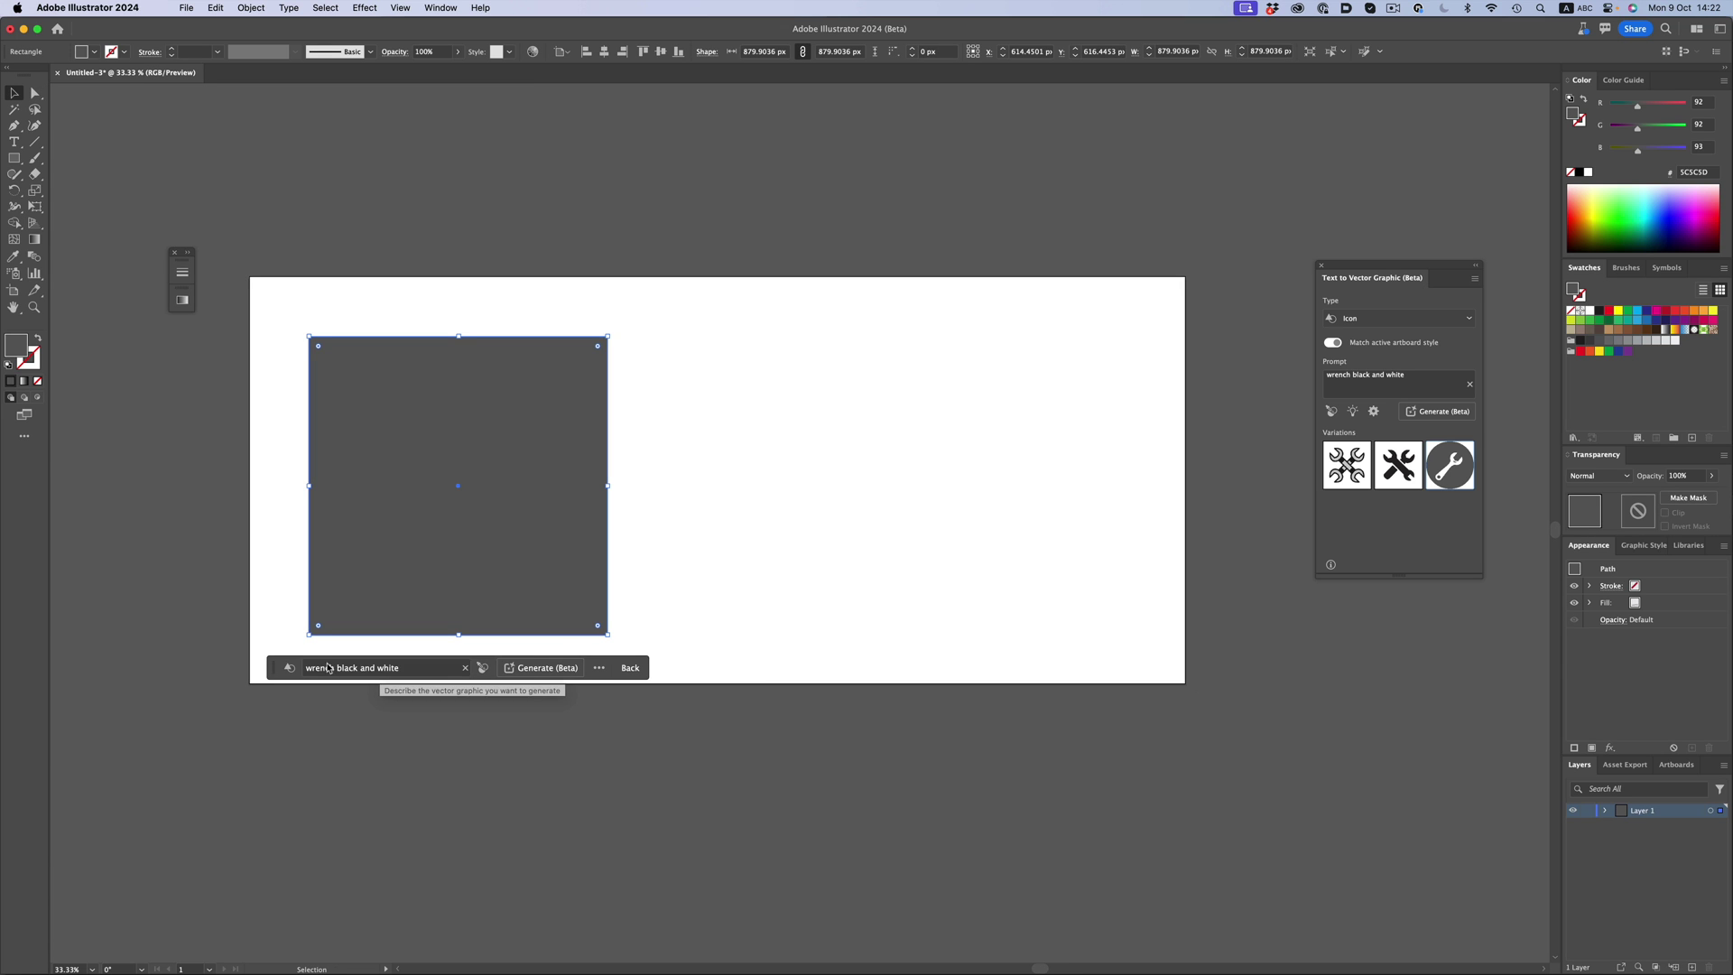
left_click(331, 668)
type("globe")
key("Return")
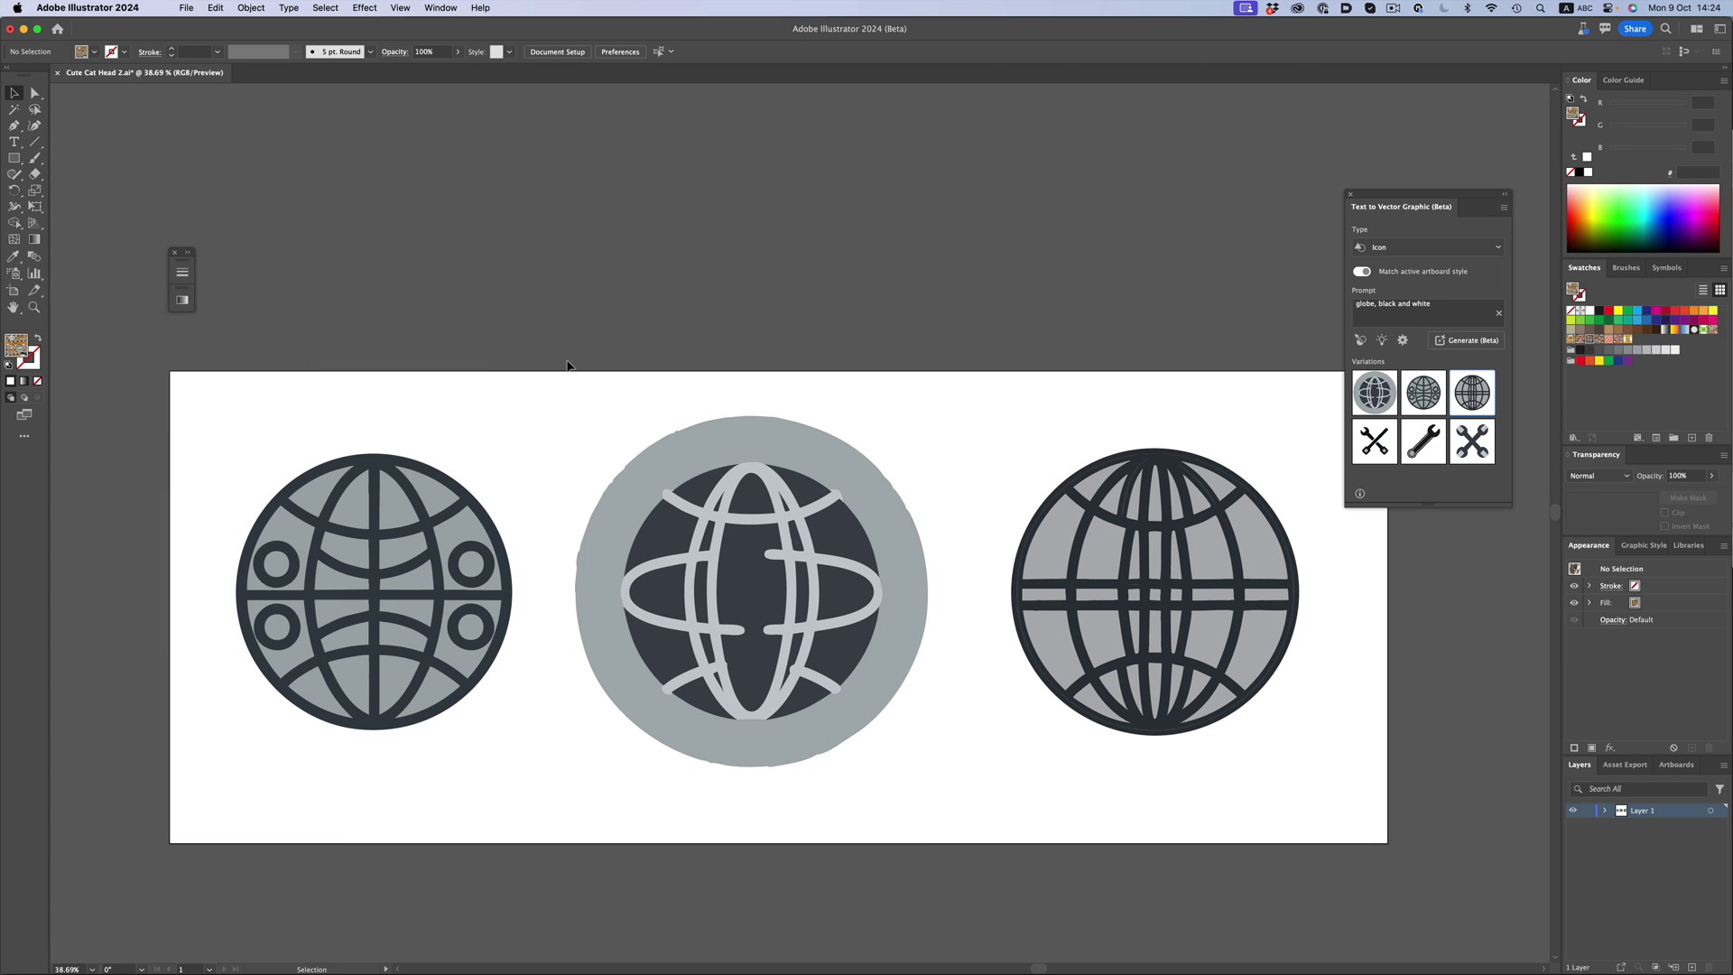
left_click(697, 507)
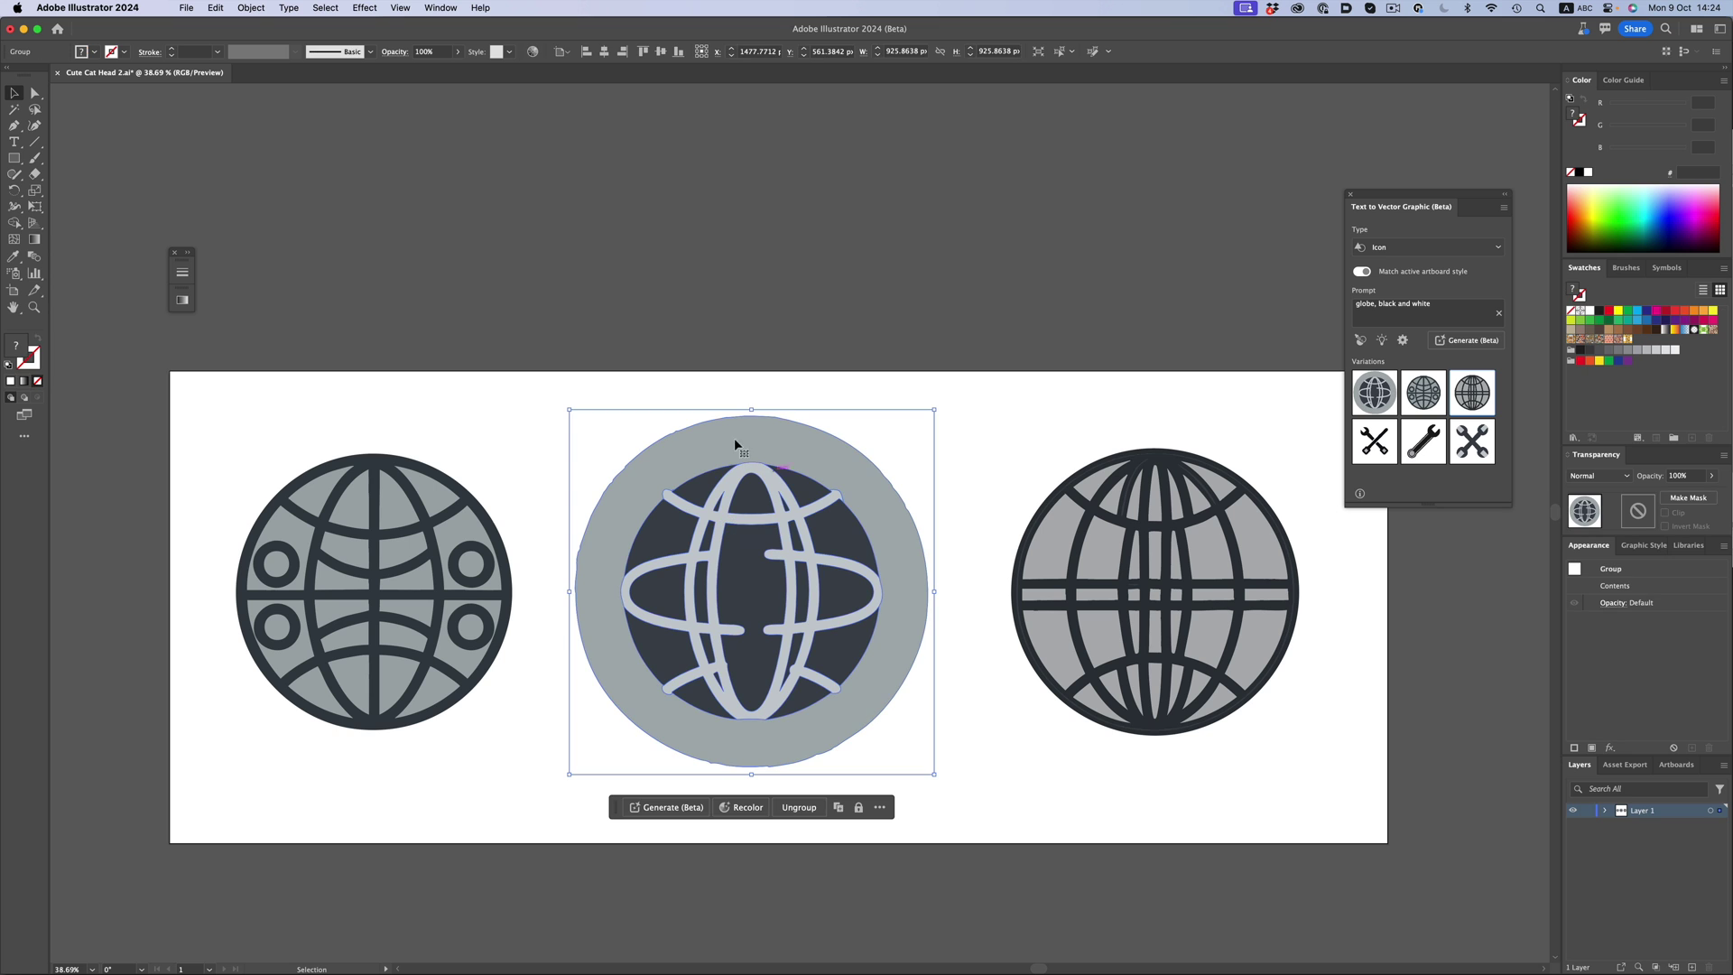
left_click(727, 353)
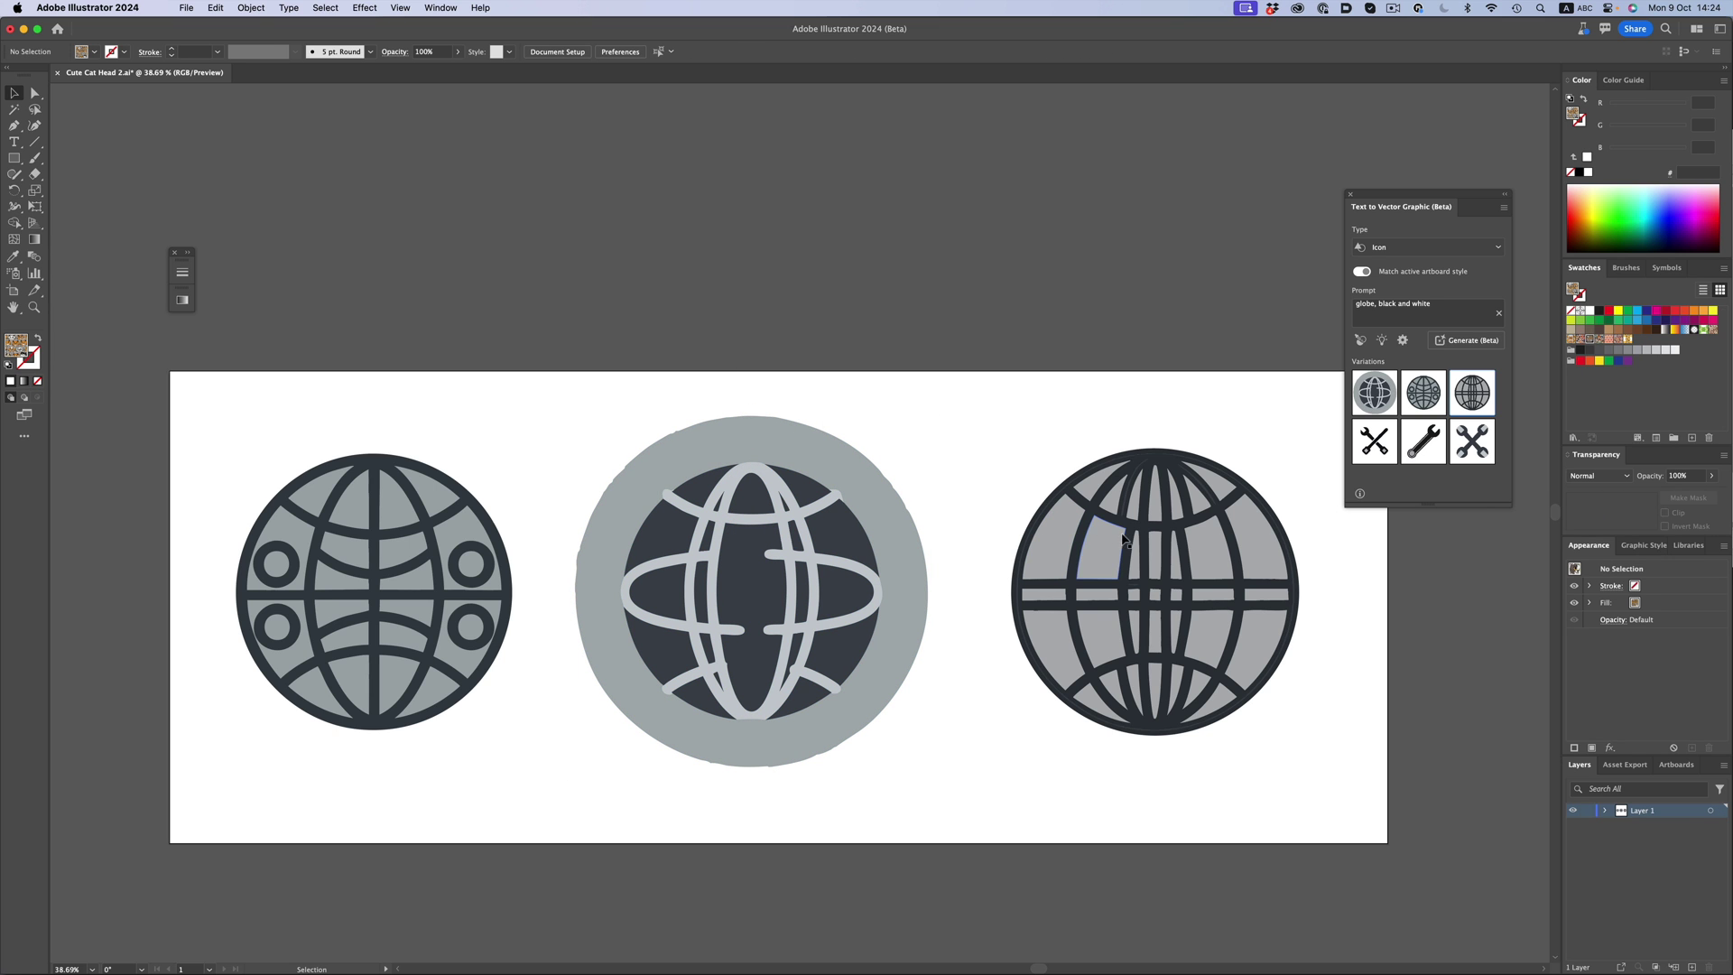
scroll(1124, 535, "up", 4)
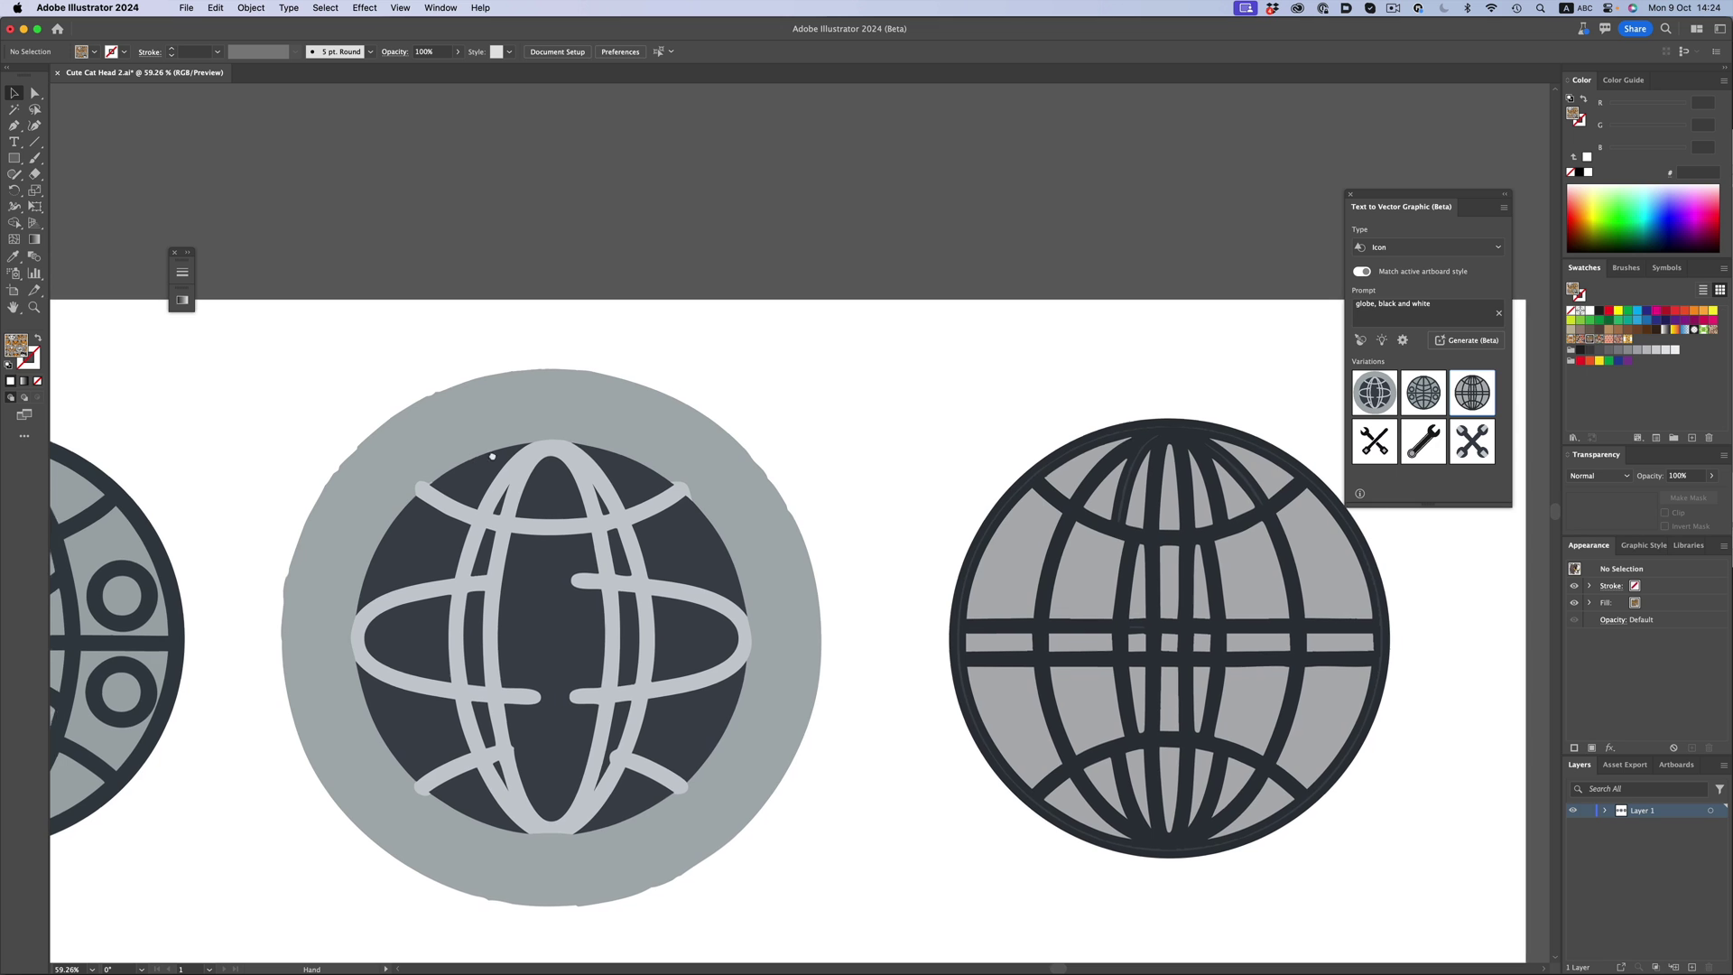
scroll(476, 454, "left", 8)
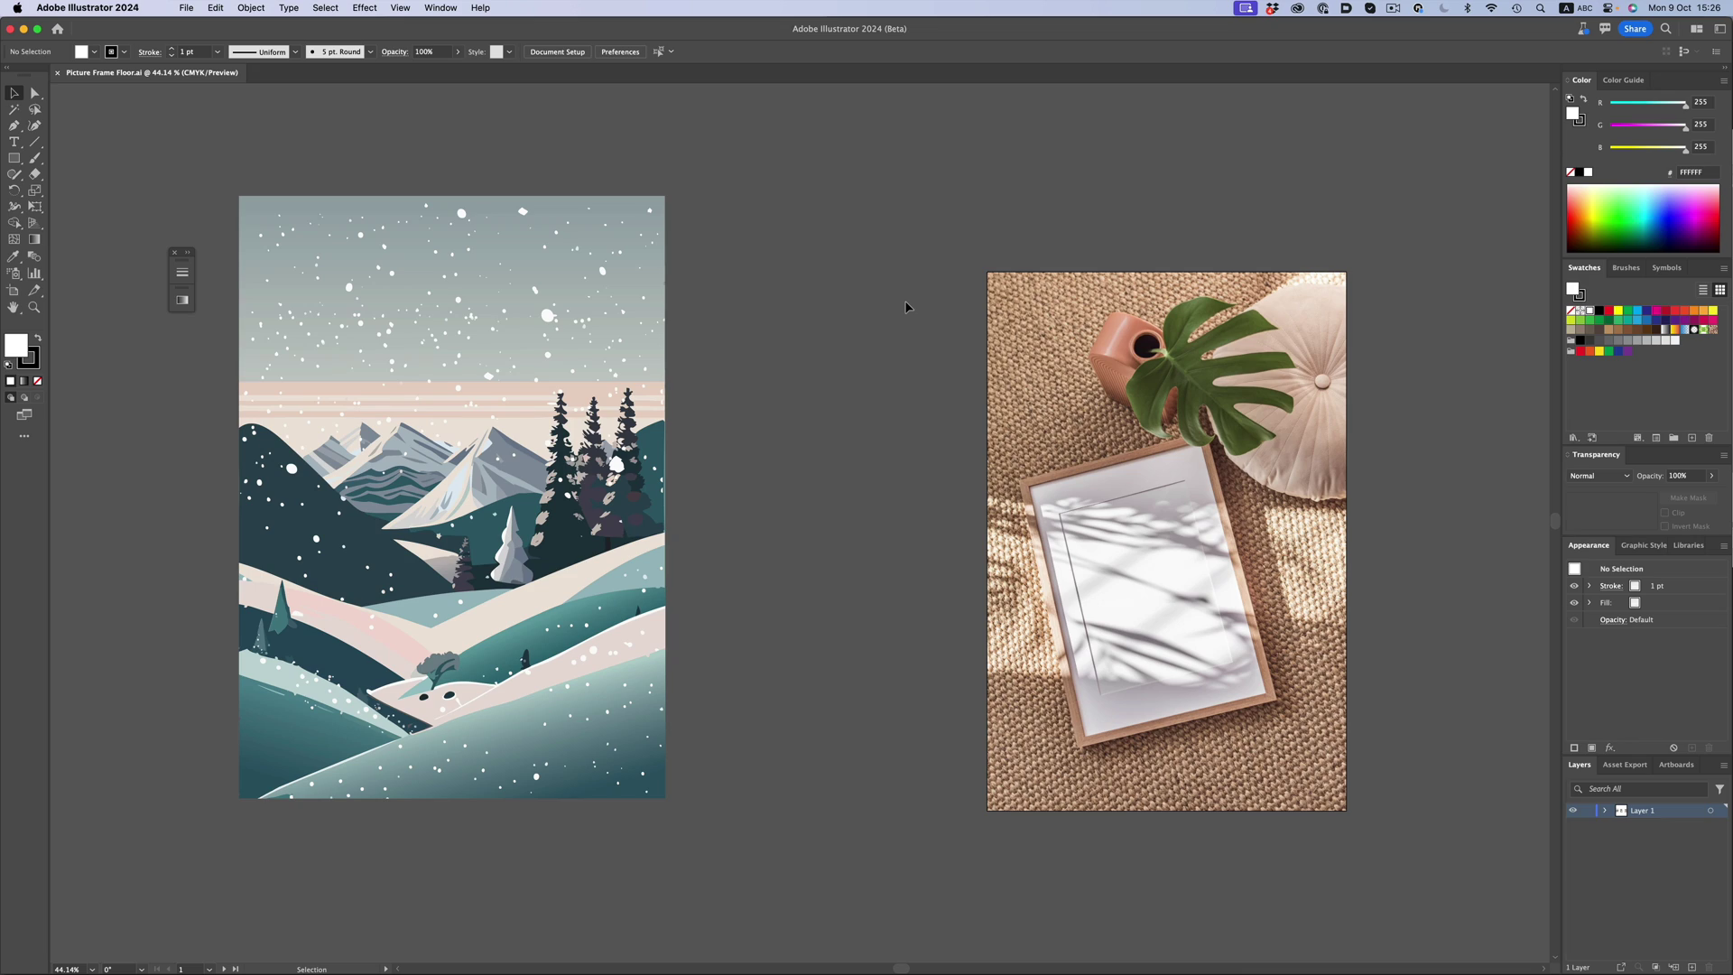
Alt-drag a copy of the snowy landscape onto the rug photo and shrink it to fit the empty frame.
left_click(534, 283)
left_click(1084, 372)
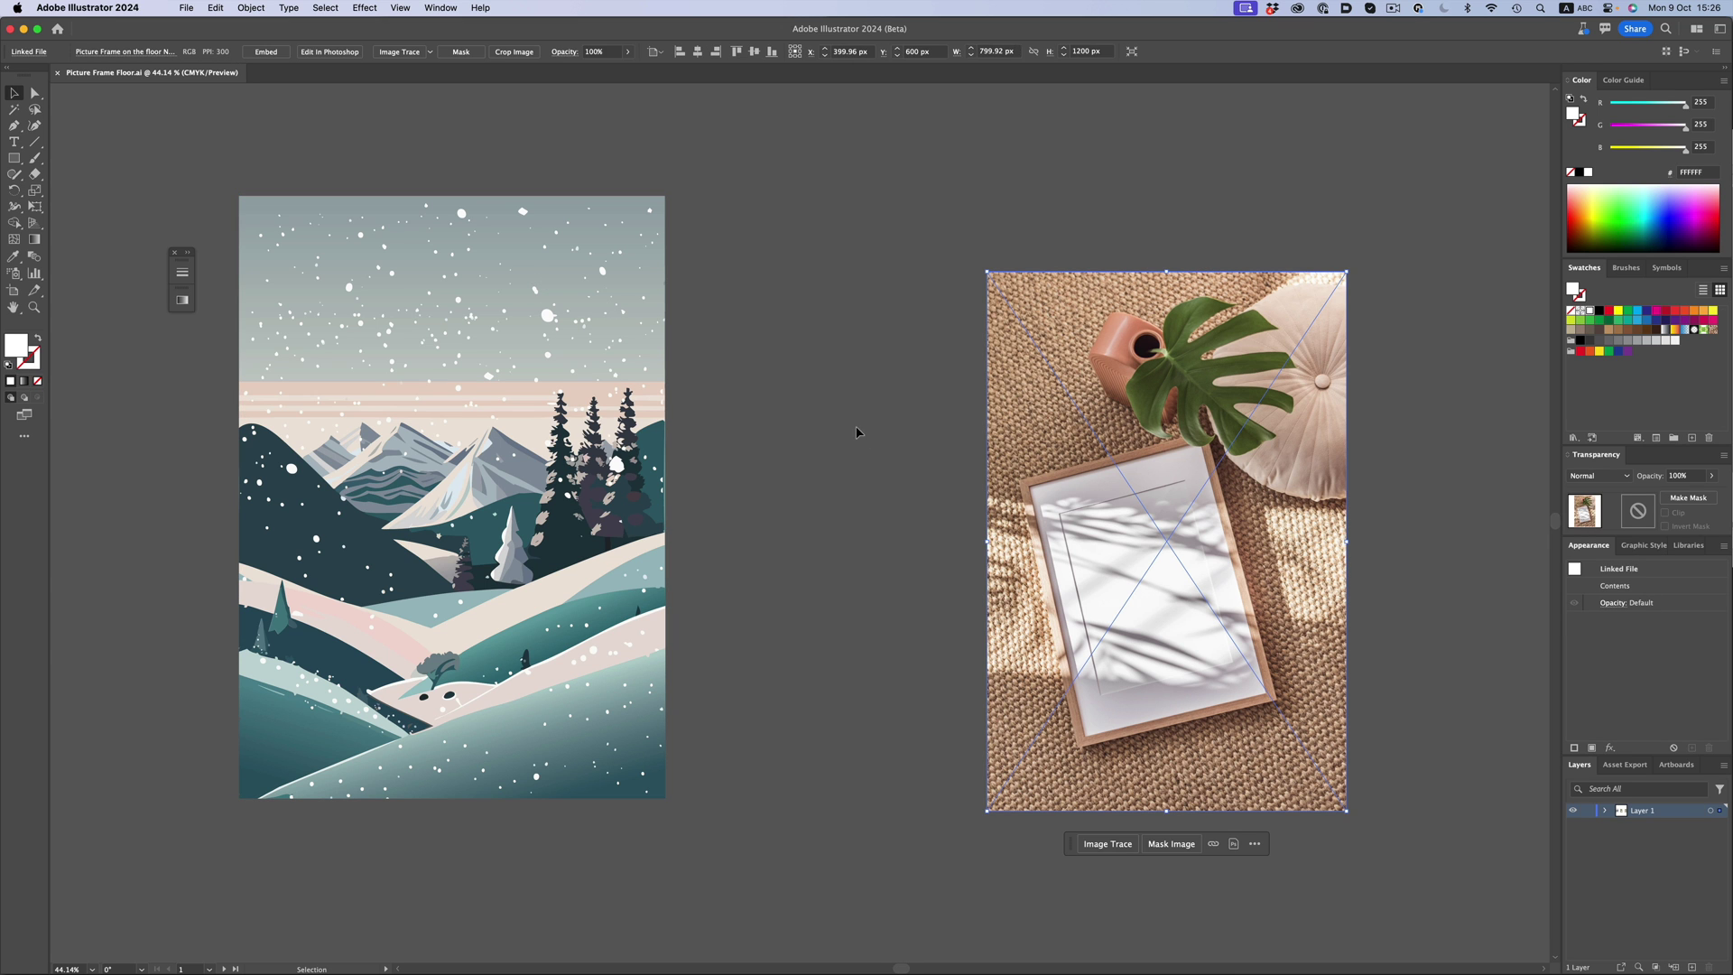
left_click_drag(453, 316, 1165, 405)
left_click_drag(1377, 284, 1236, 445)
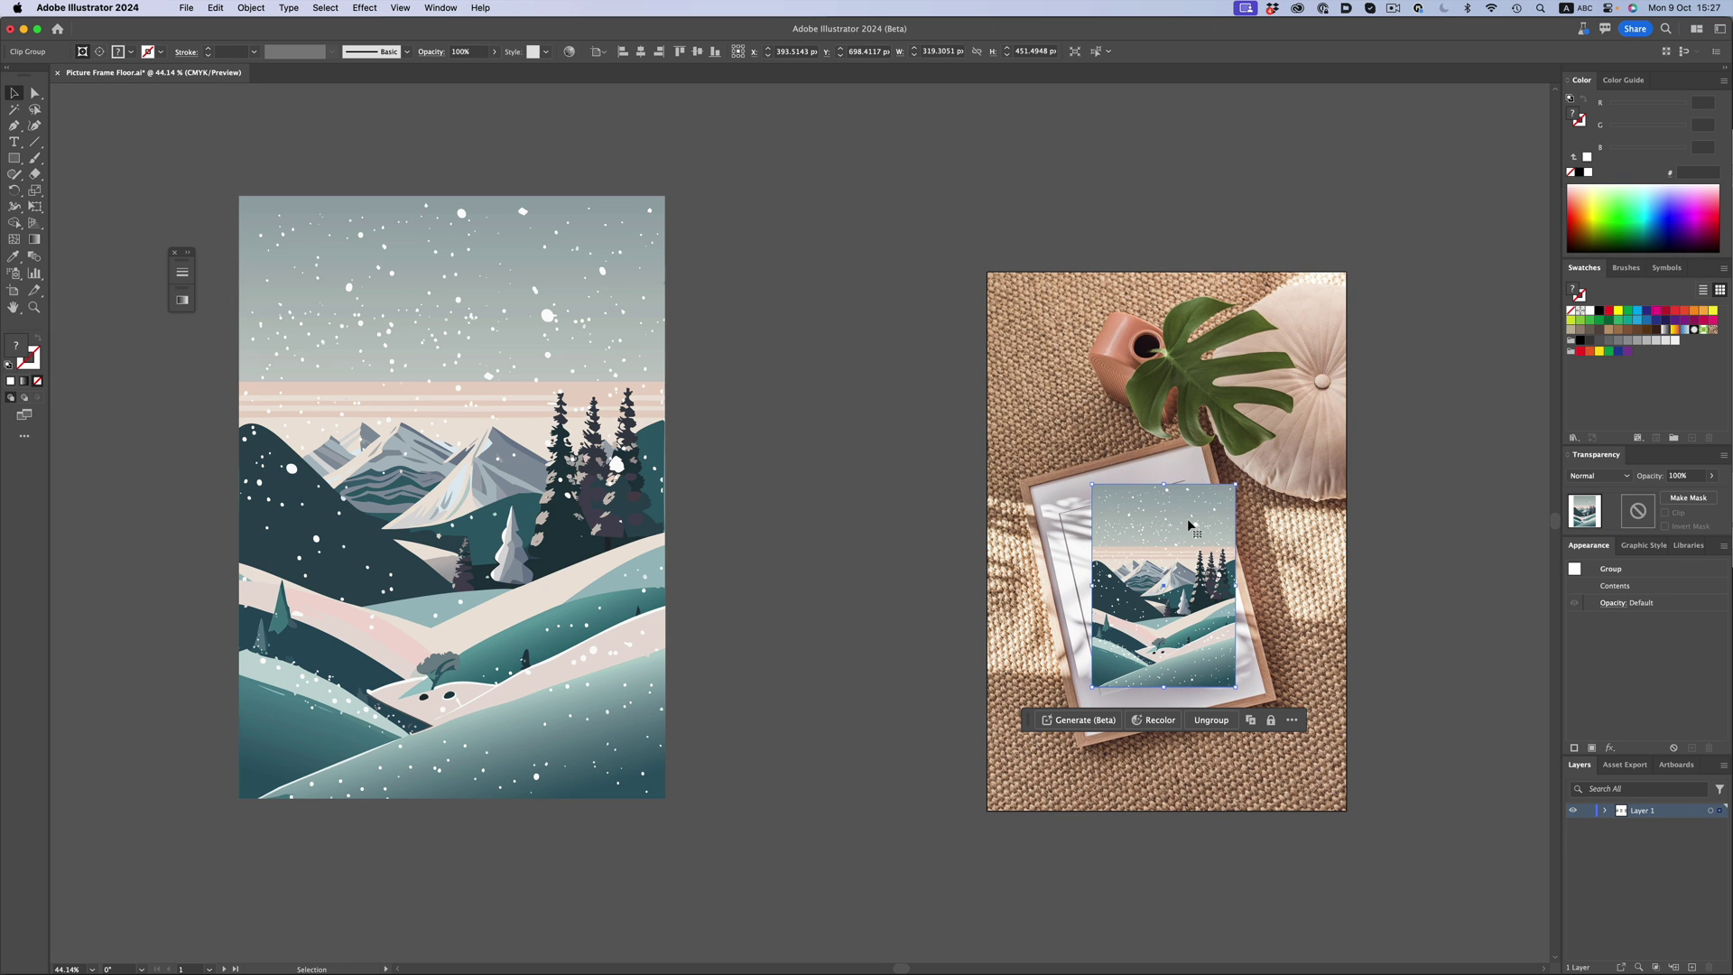
left_click(933, 459)
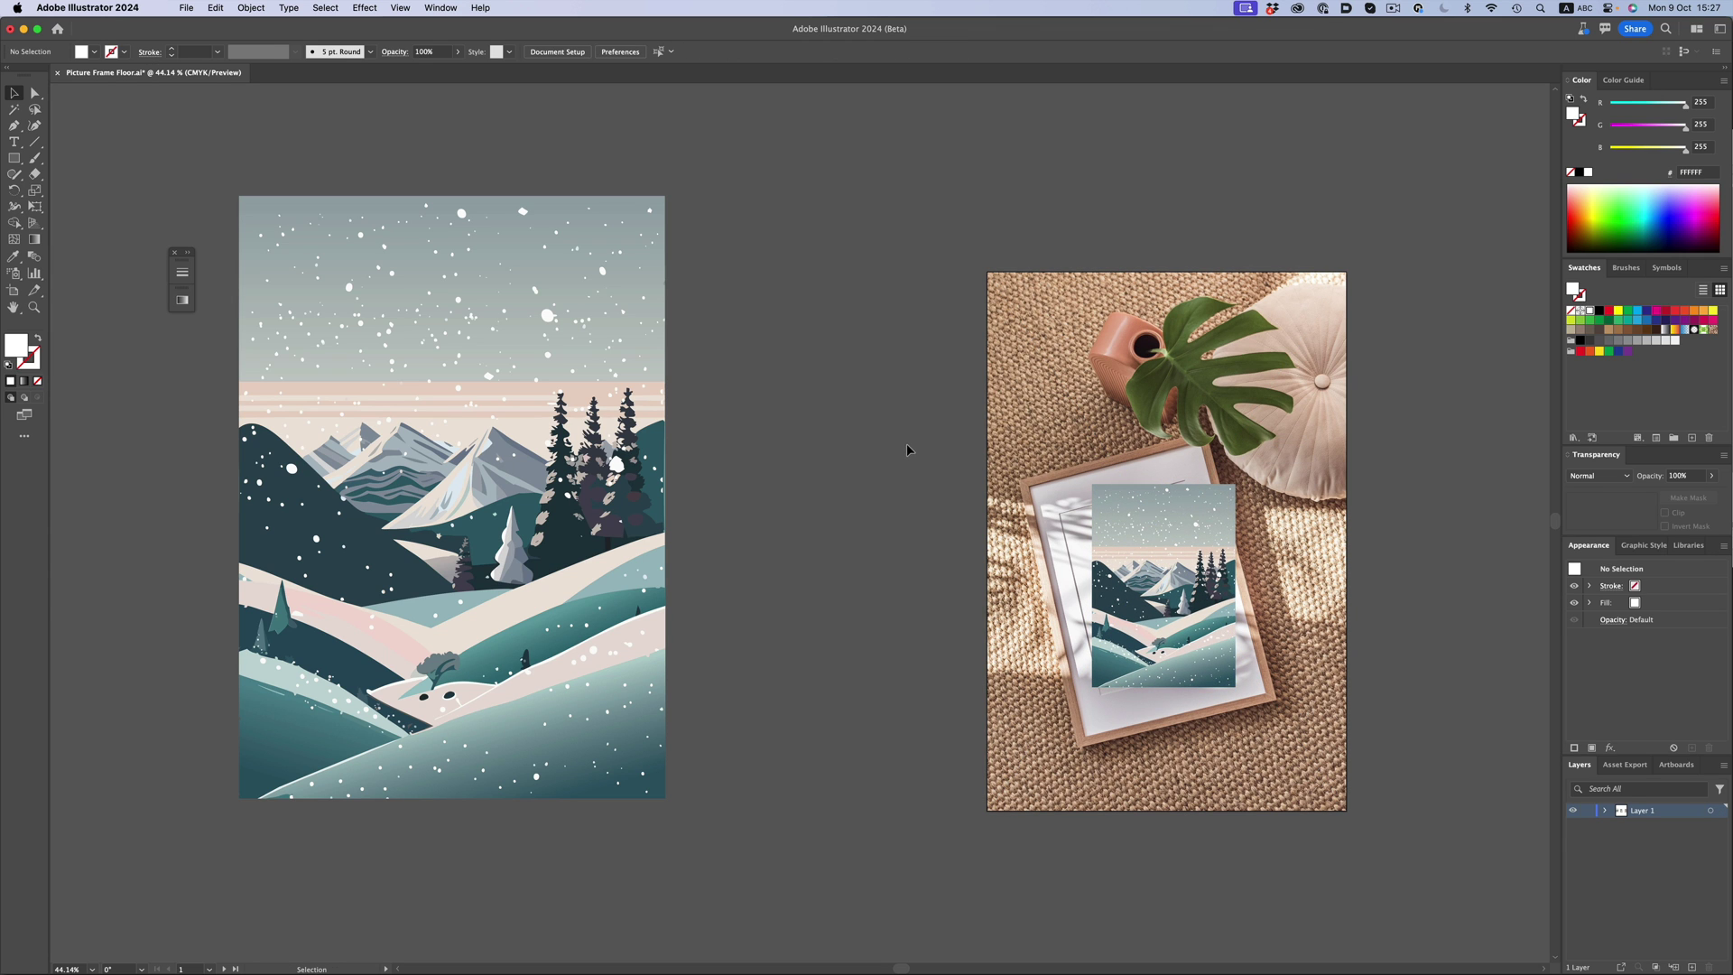
Select the photo and landscape copy together and apply Mockup from the Mockup (Beta) panel.
key("super+a")
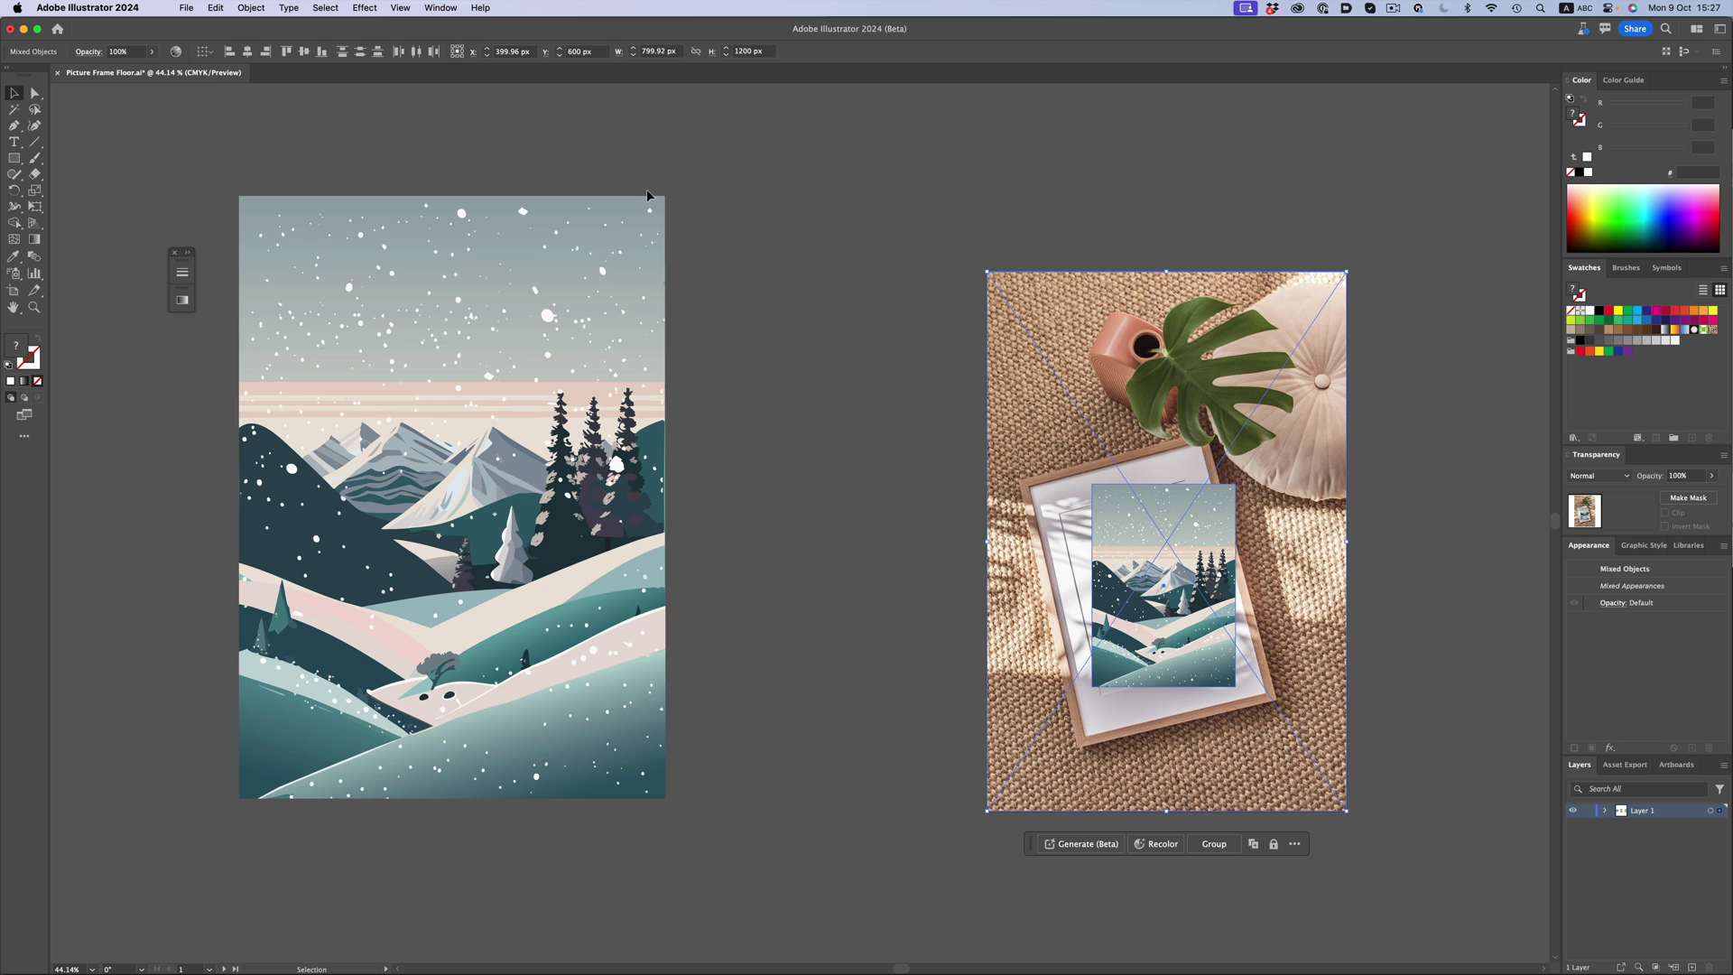
left_click(441, 7)
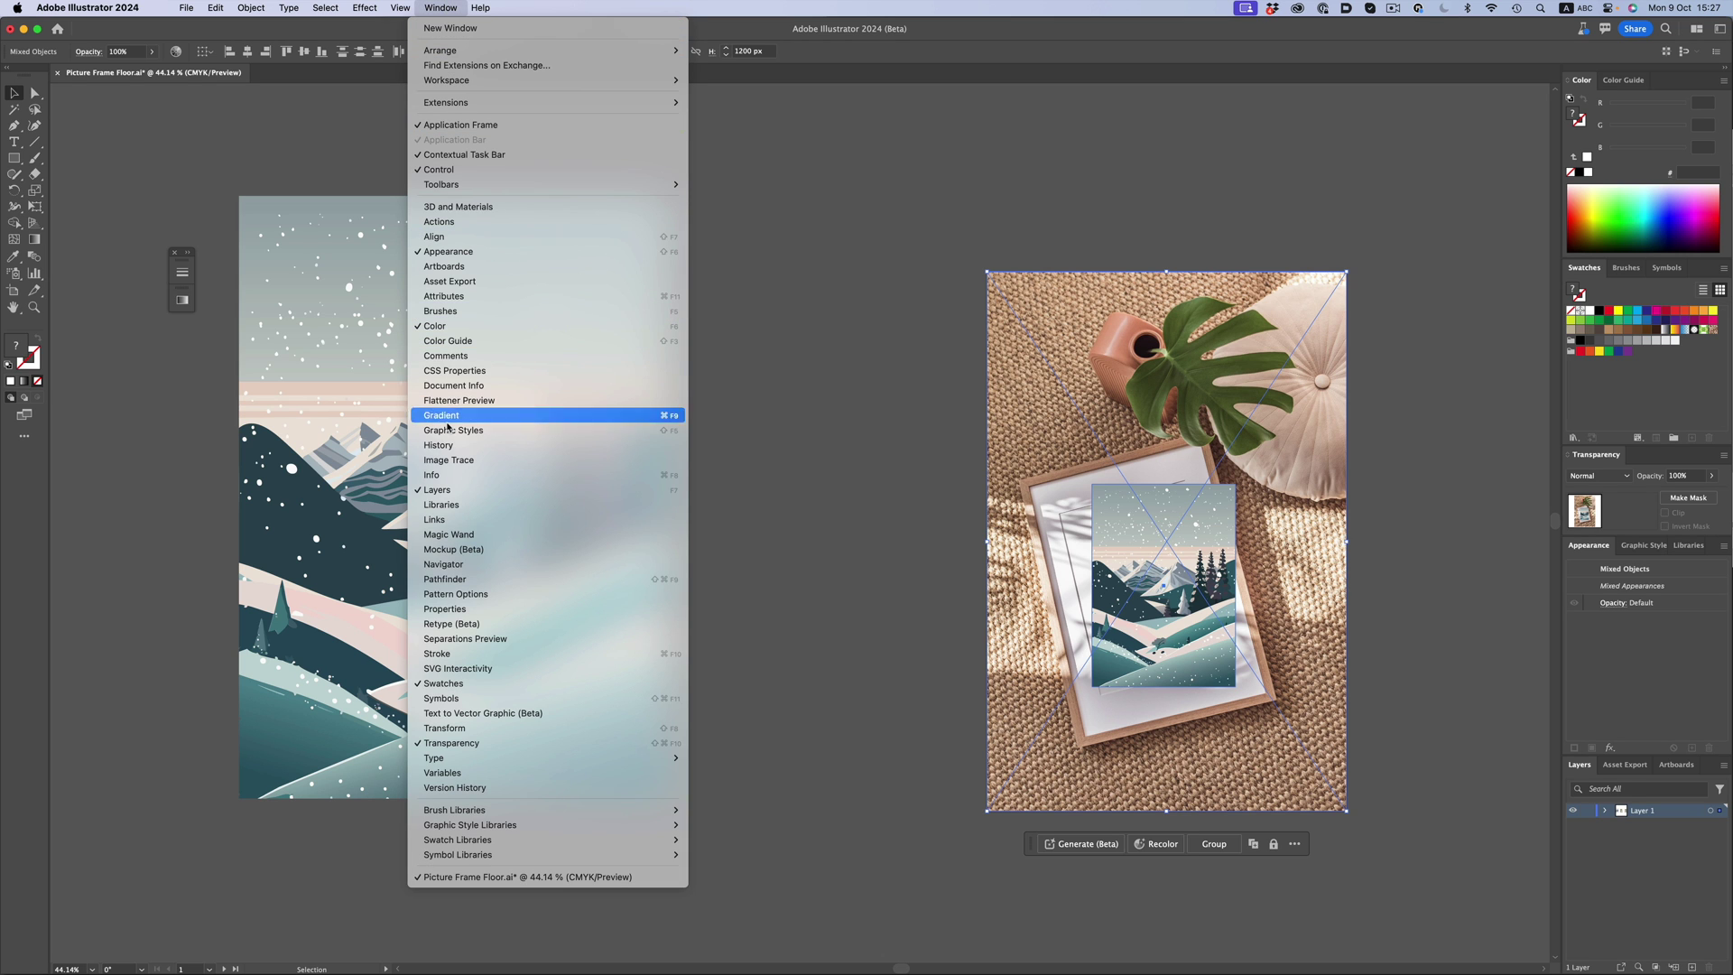
left_click(467, 550)
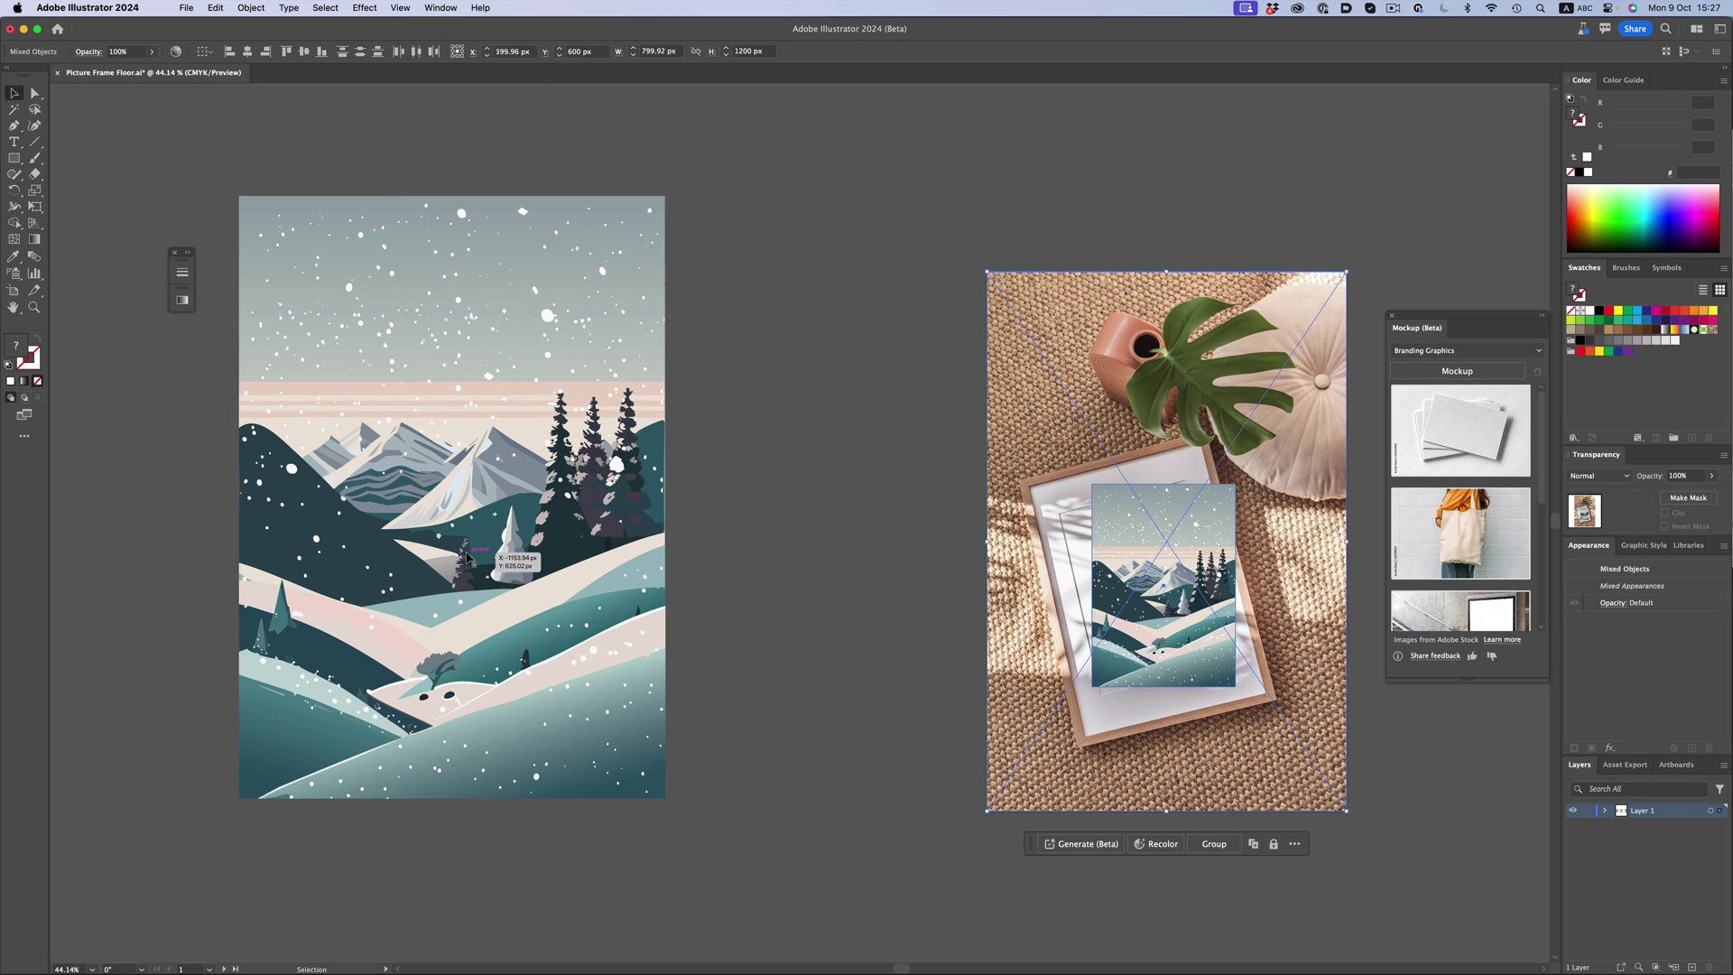
left_click(248, 8)
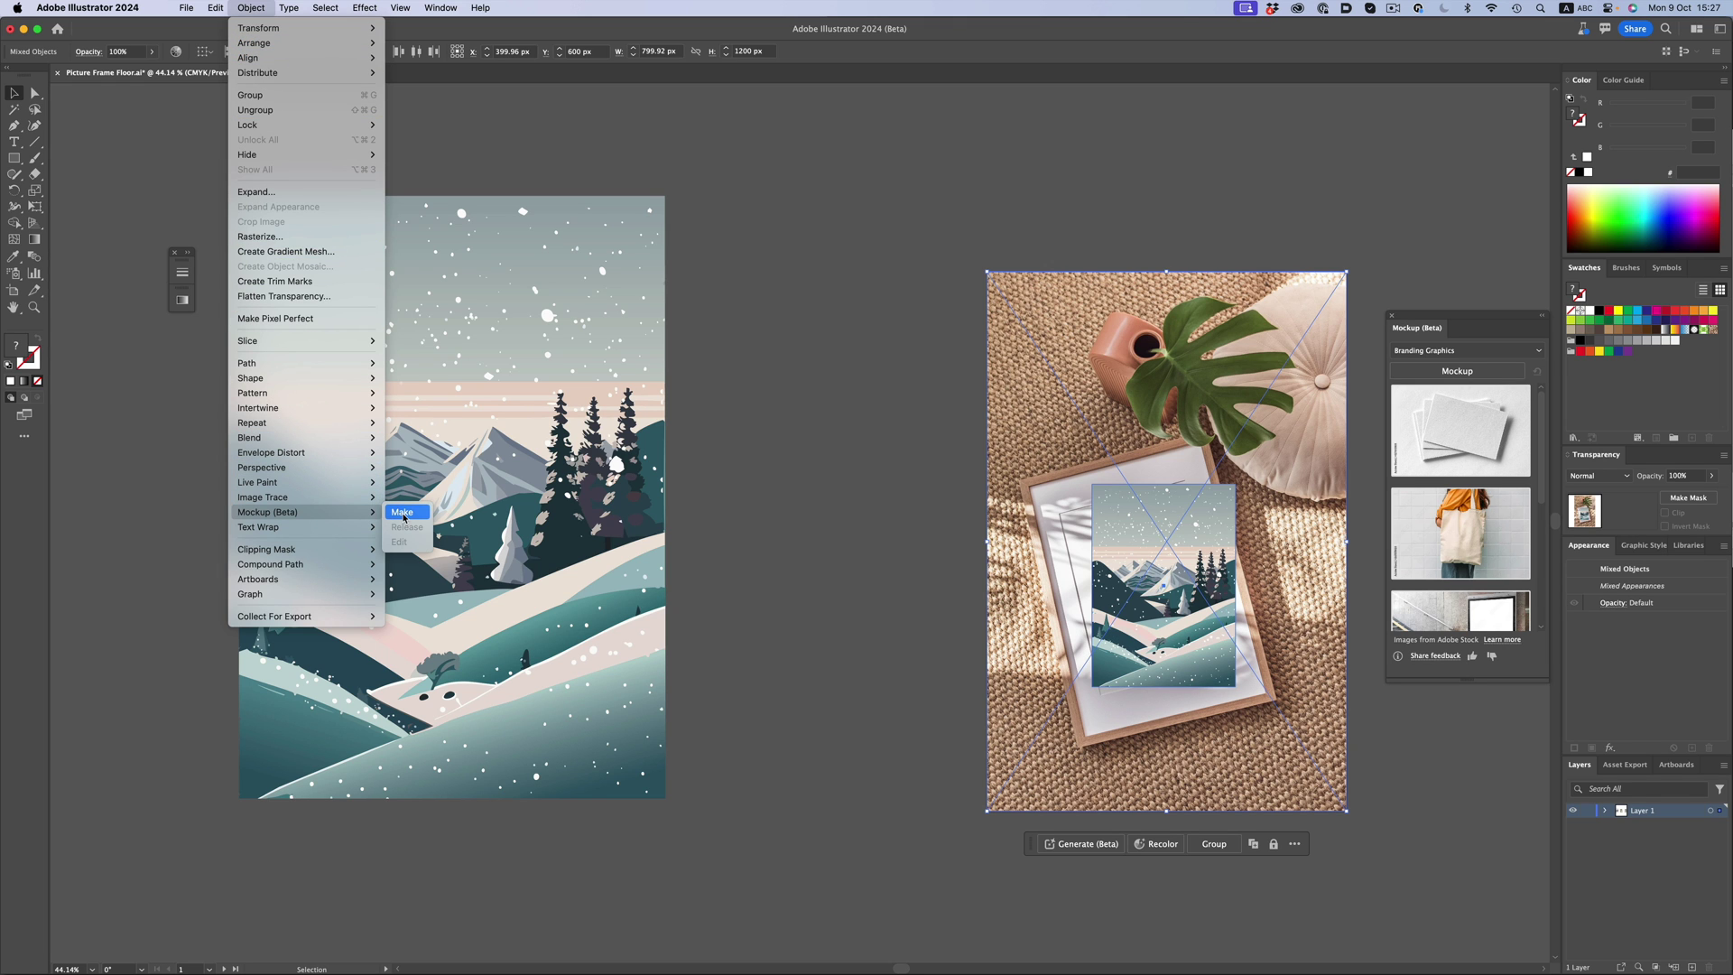
left_click(774, 470)
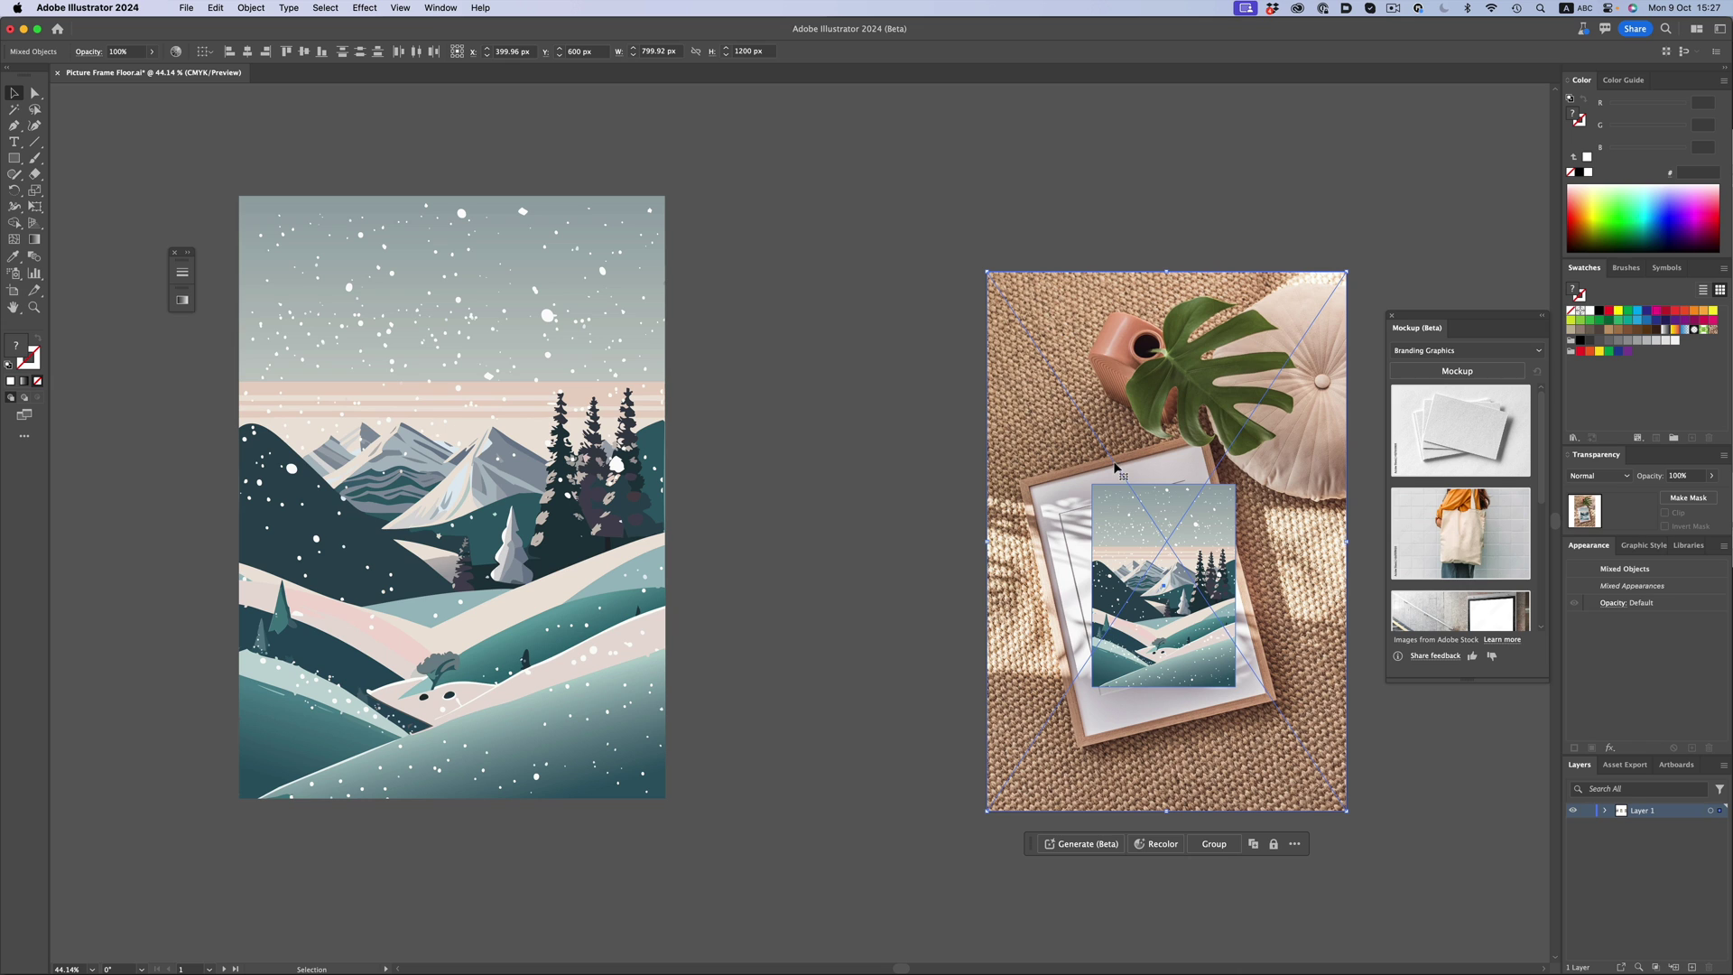
left_click(1432, 374)
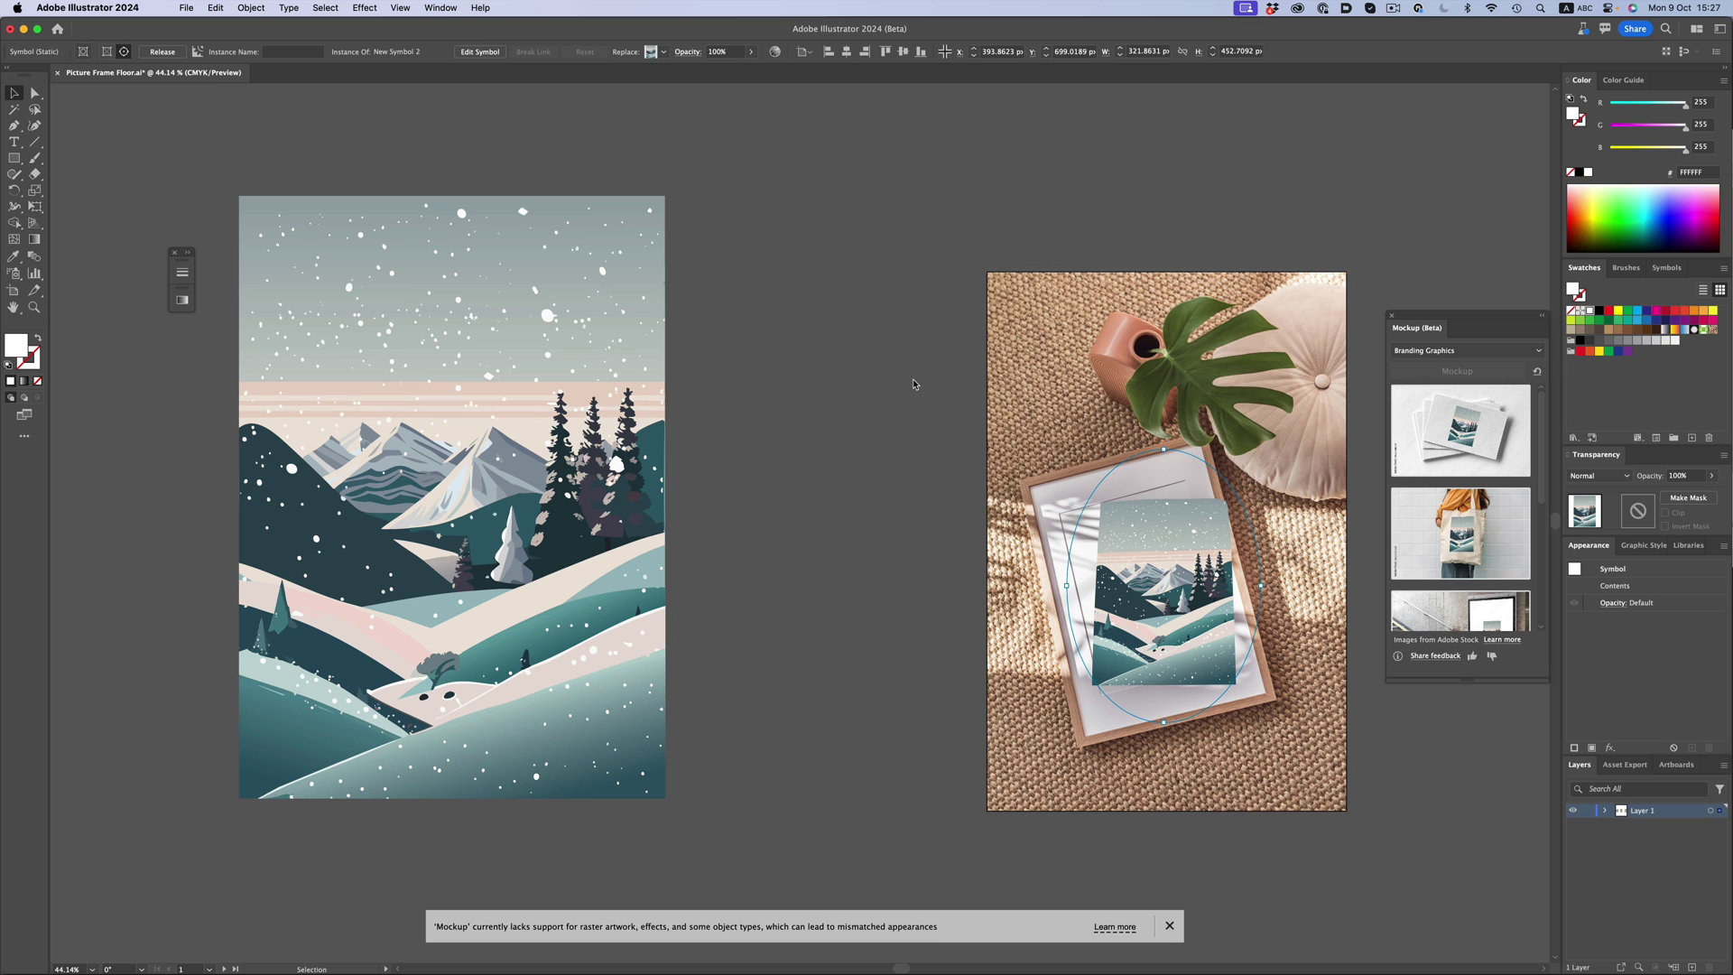
Nudge the warped landscape into position within the tilted frame's mat.
scroll(1161, 545, "up", 2)
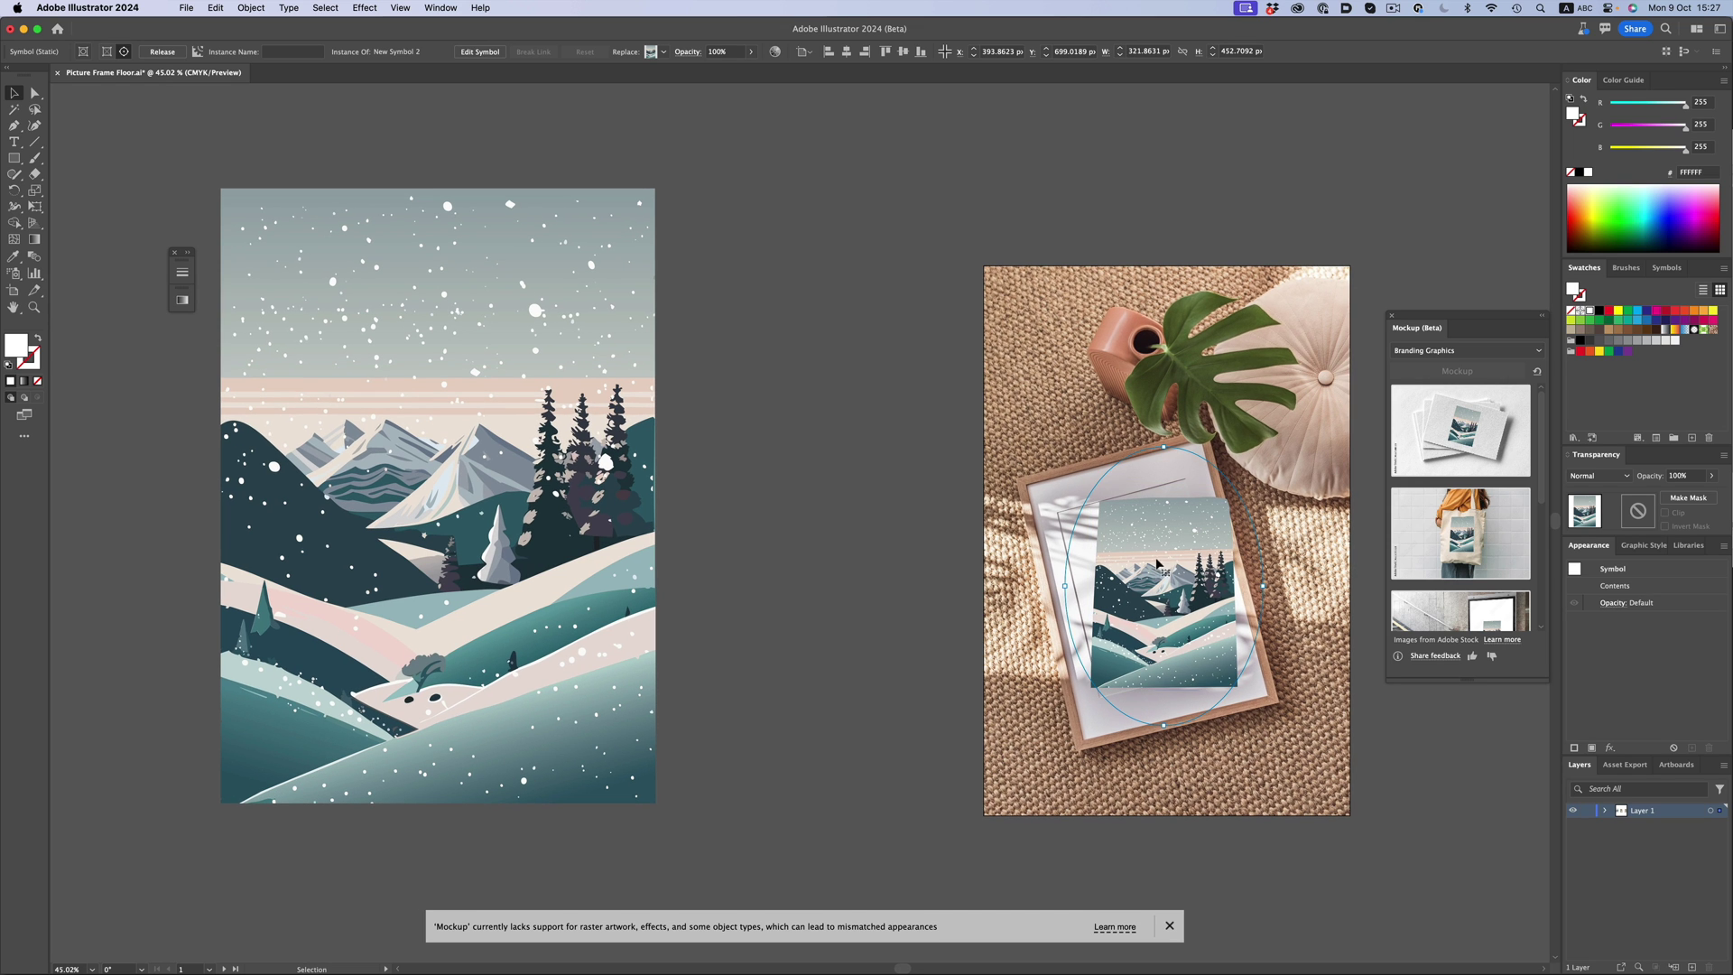
mouse_move(1161, 544)
left_mouse_down()
mouse_move(1143, 545)
mouse_move(1152, 528)
left_mouse_up()
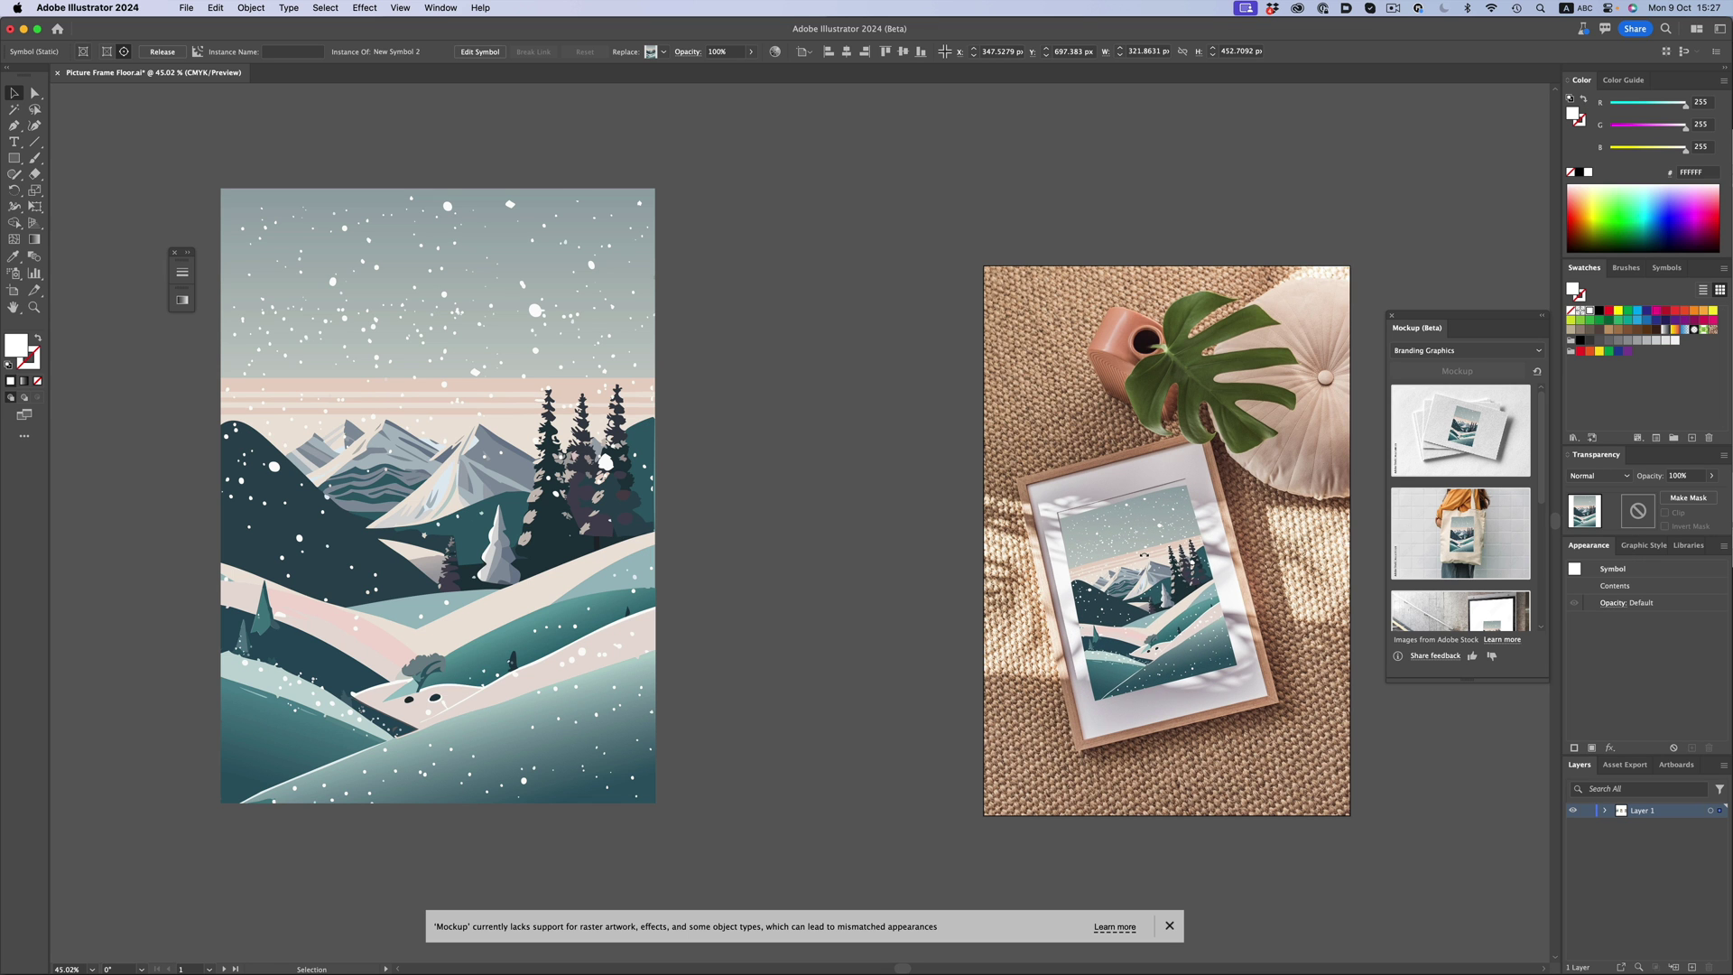
left_click(1144, 555)
left_click(877, 490)
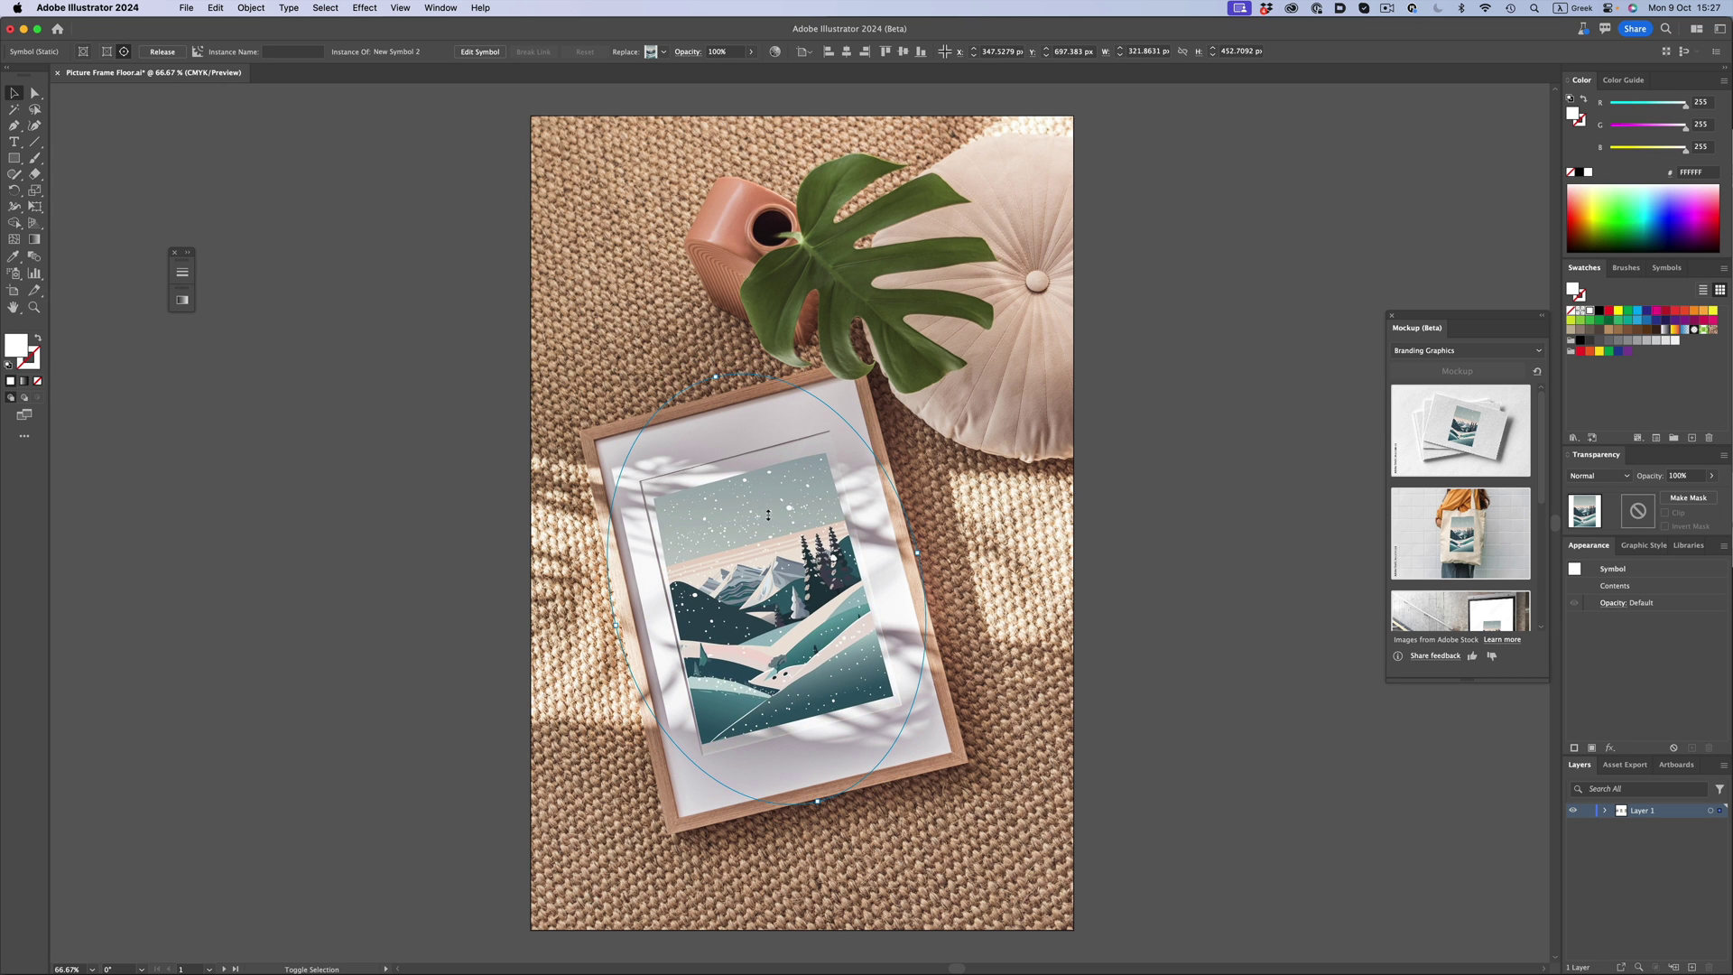
left_click_drag(775, 566, 772, 561)
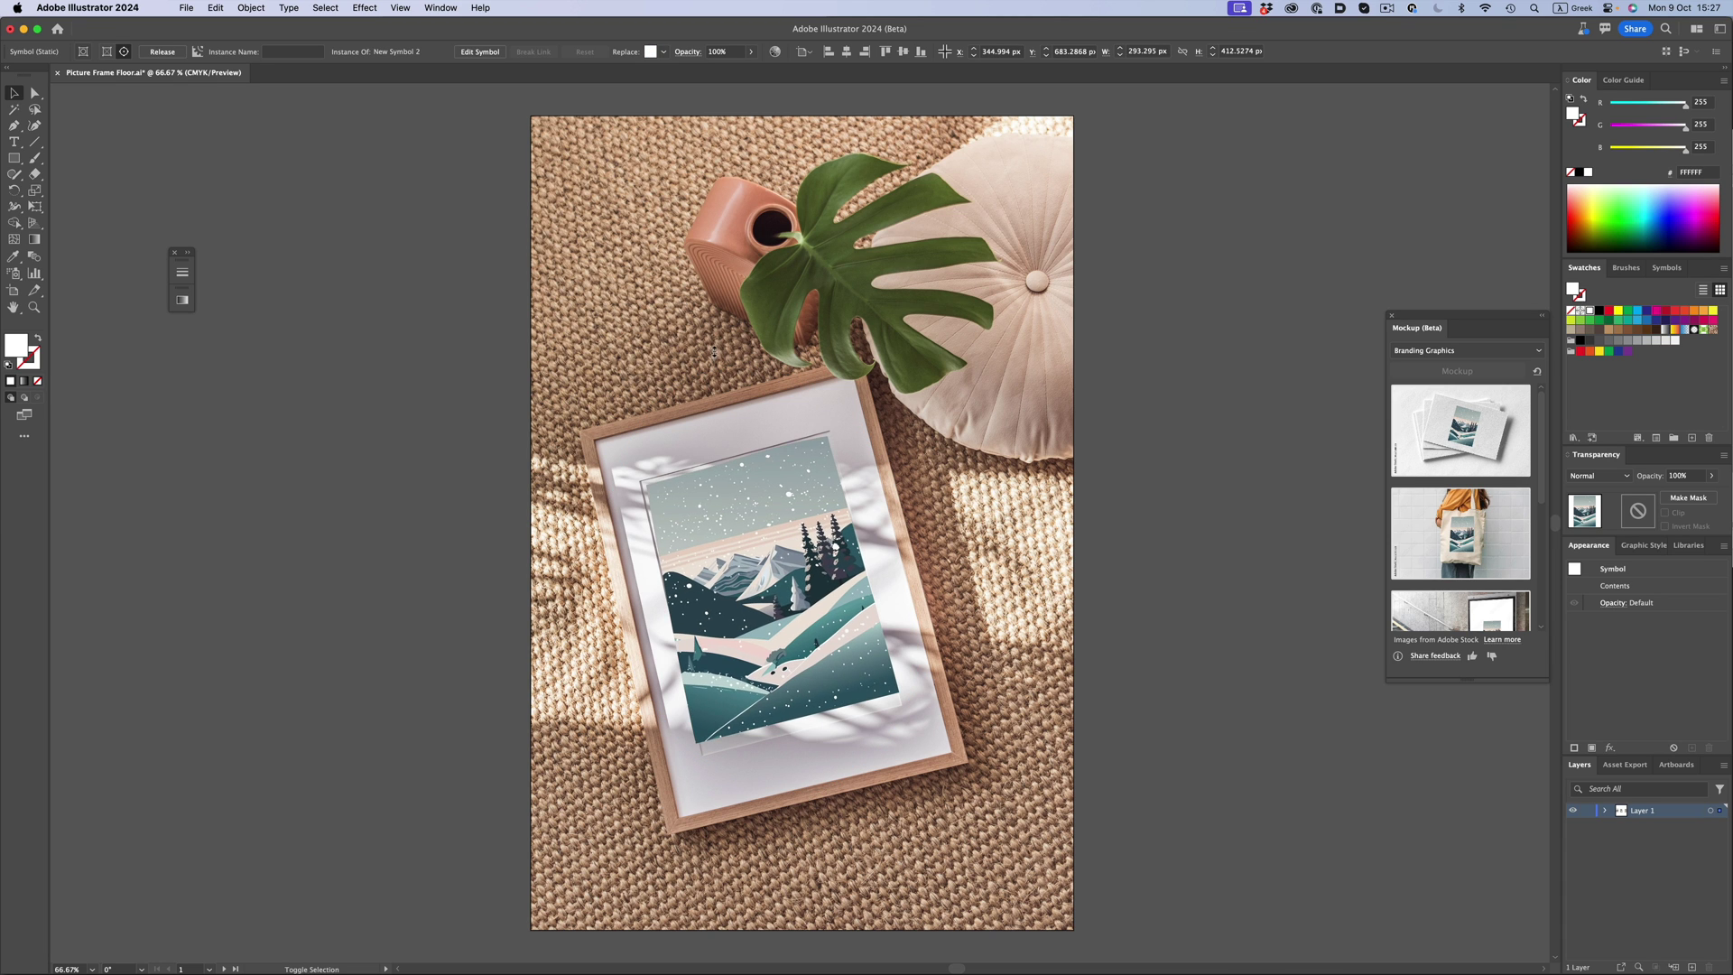
Apply Mockup to the landscape over the second frame photo's placeholder.
left_click(1201, 402)
scroll(1200, 418, "down", 5)
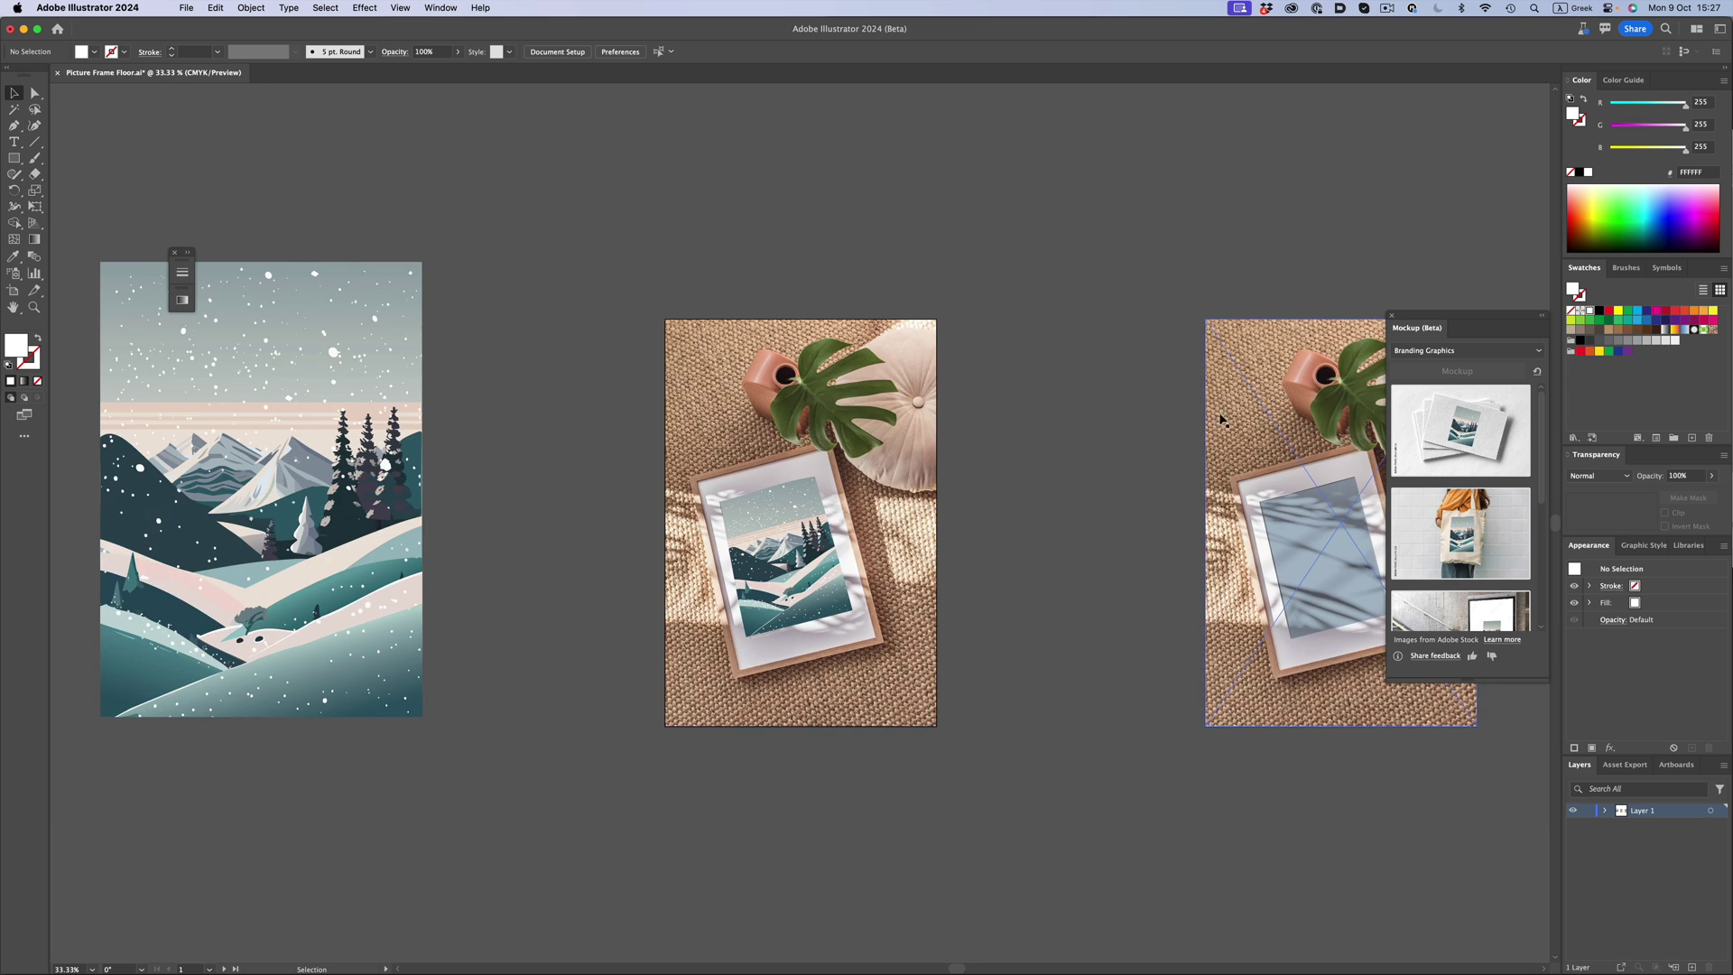
scroll(856, 427, "right", 5)
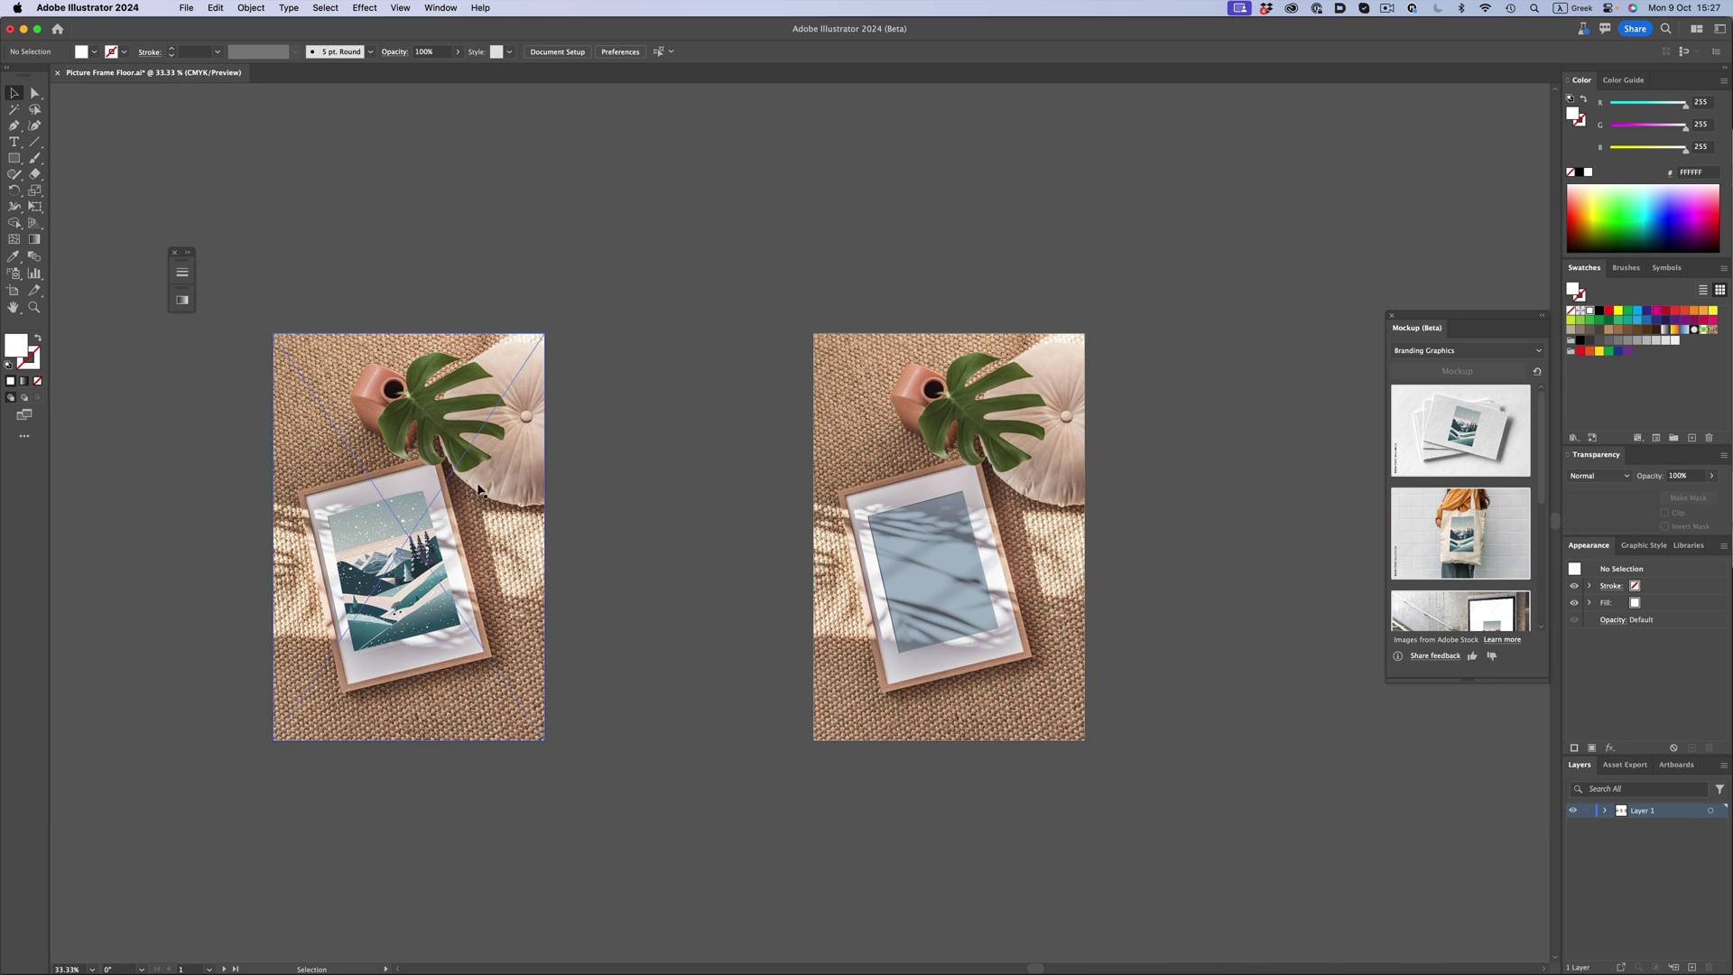
left_click(1440, 373)
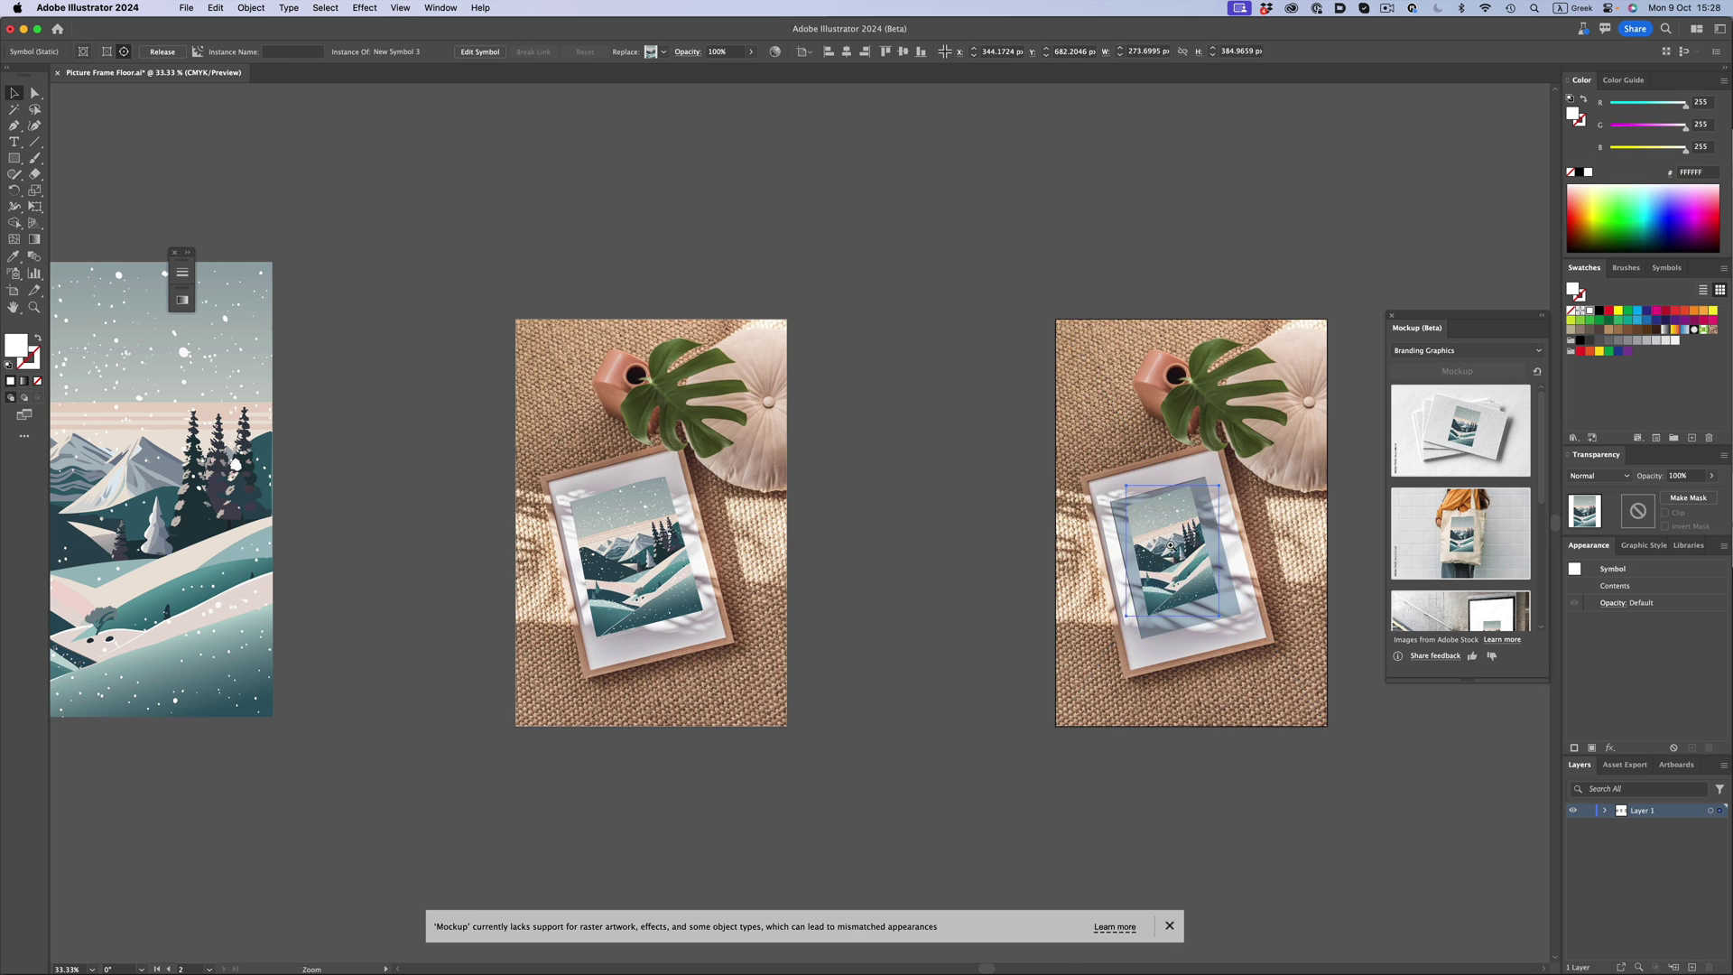
Enlarge the landscape and shift it down-right to fill the frame's print area.
scroll(799, 531, "up", 2)
scroll(799, 531, "up", 1)
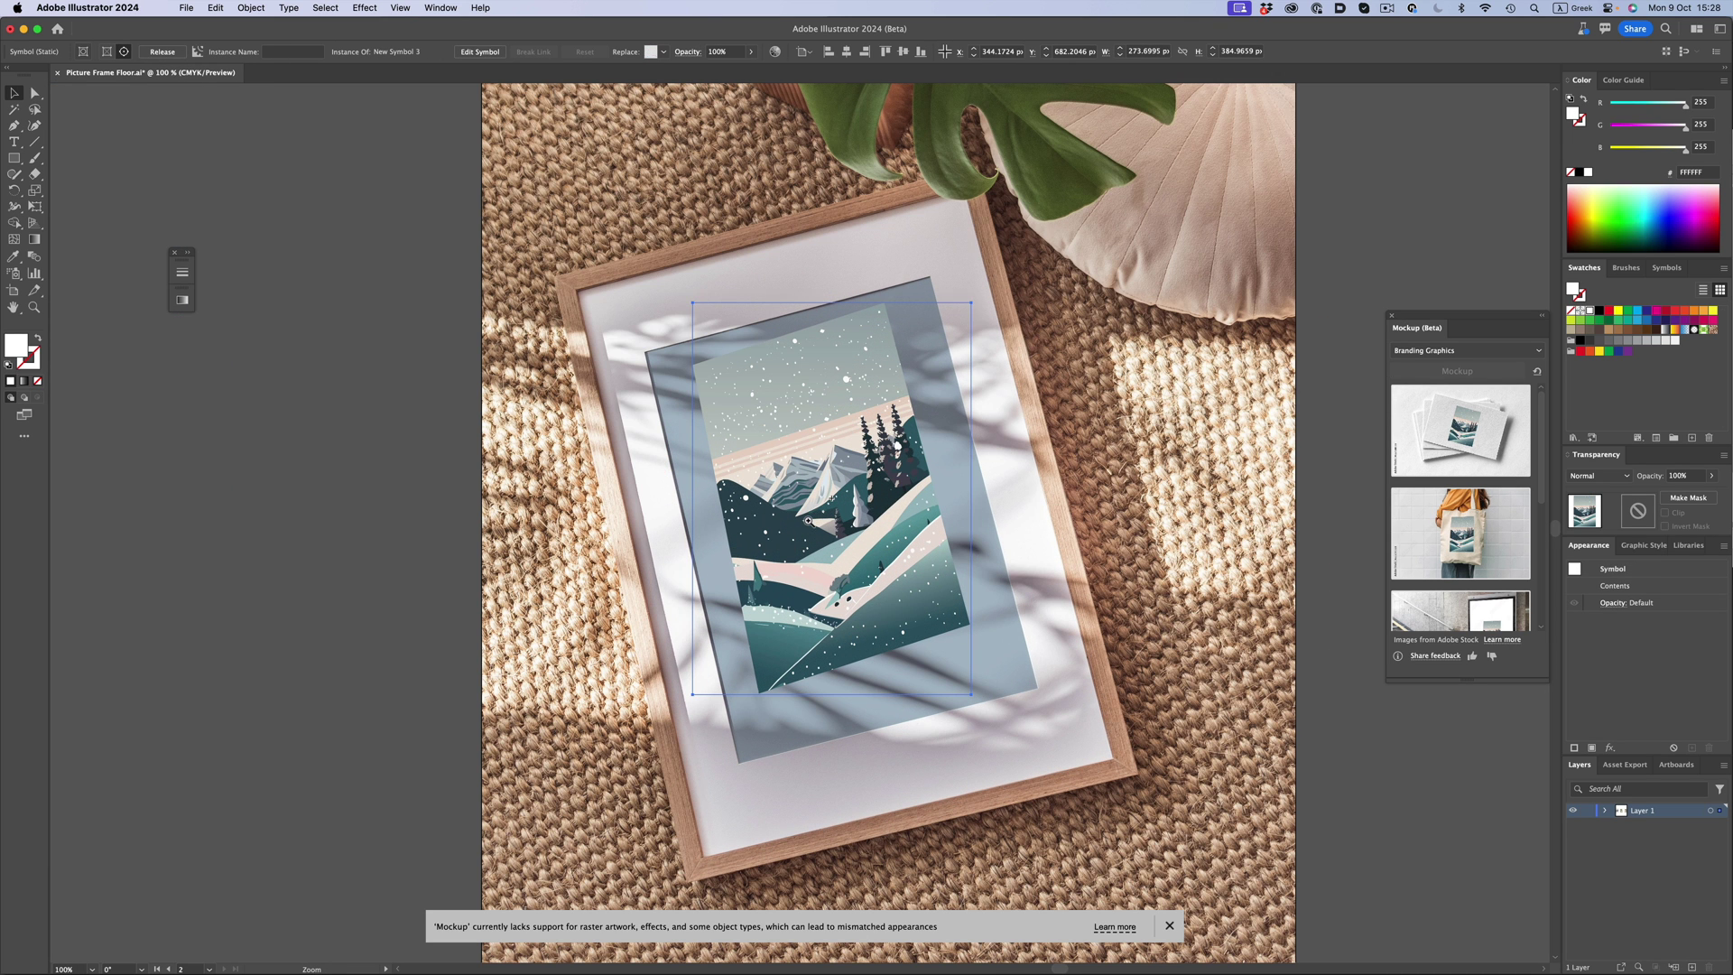
left_click_drag(833, 222, 838, 226)
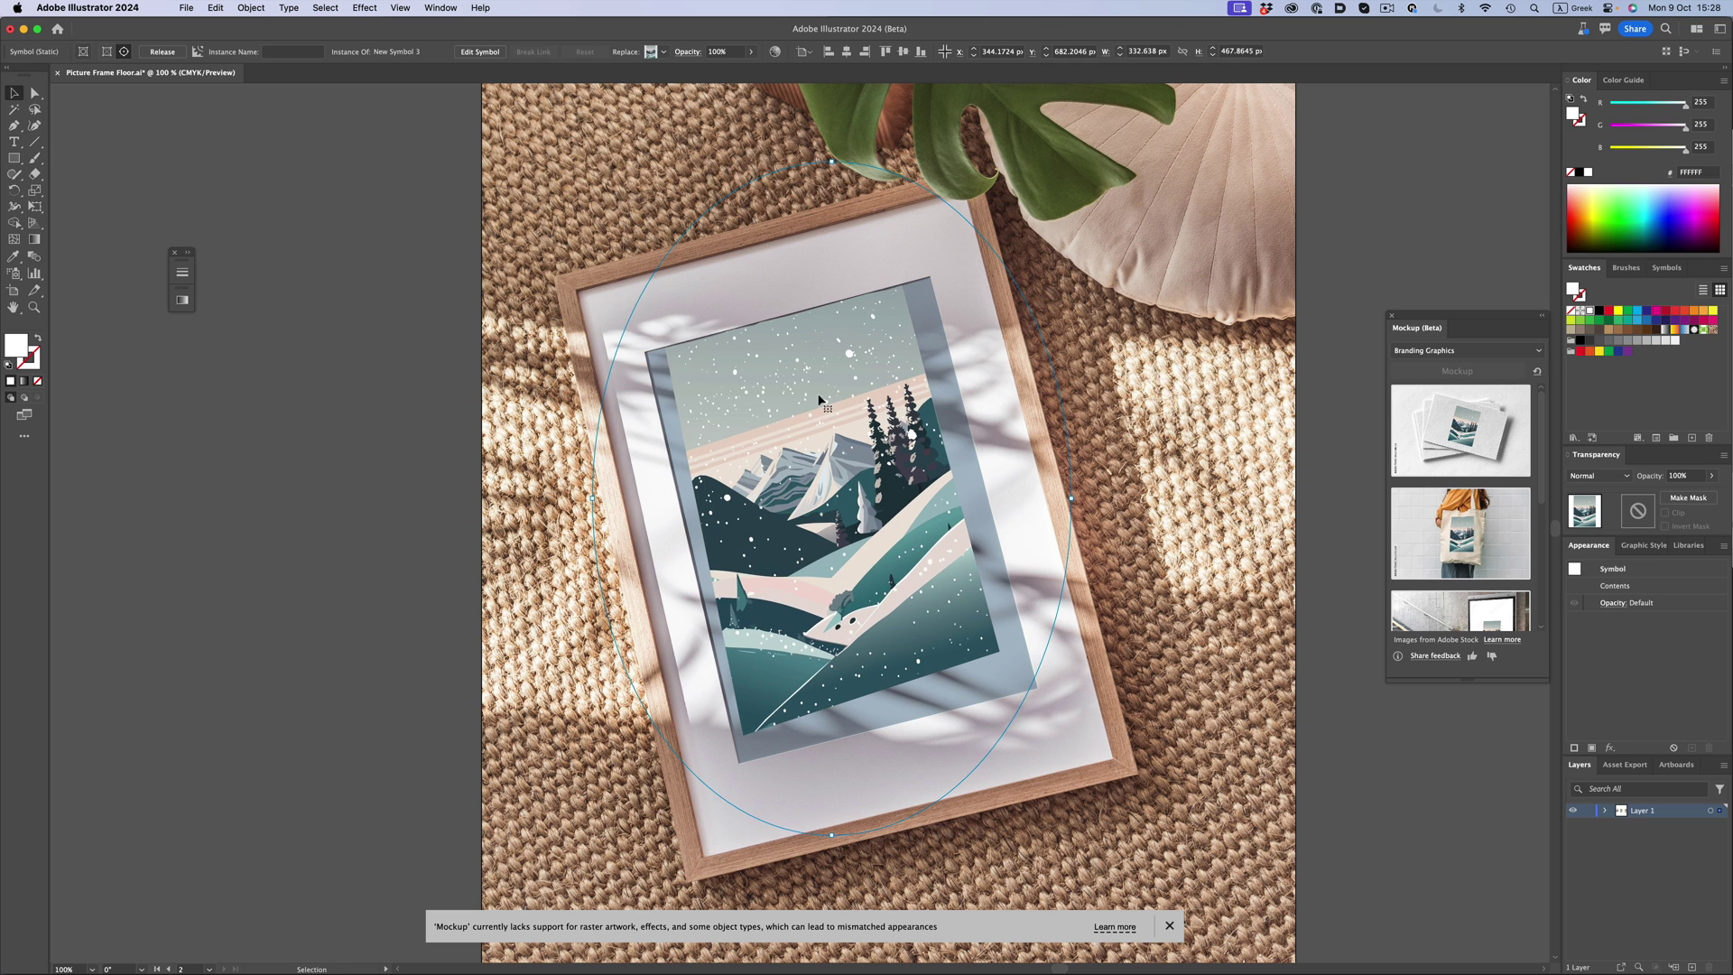
left_click_drag(818, 400, 828, 423)
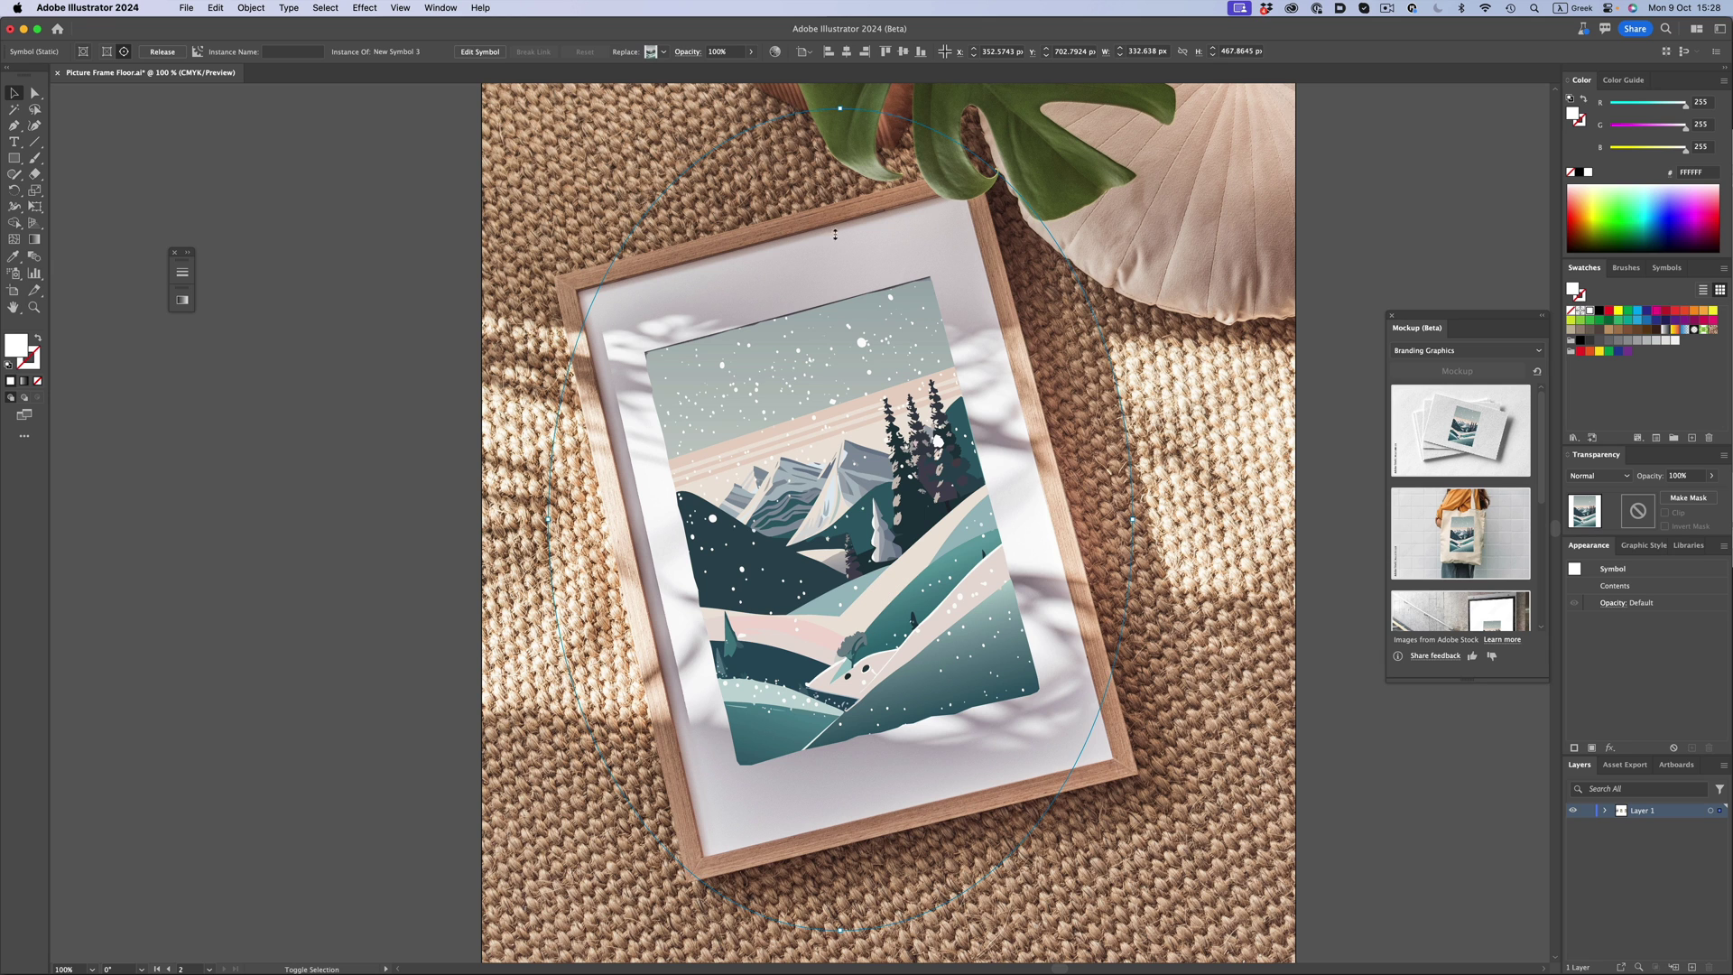
left_click_drag(739, 405, 737, 408)
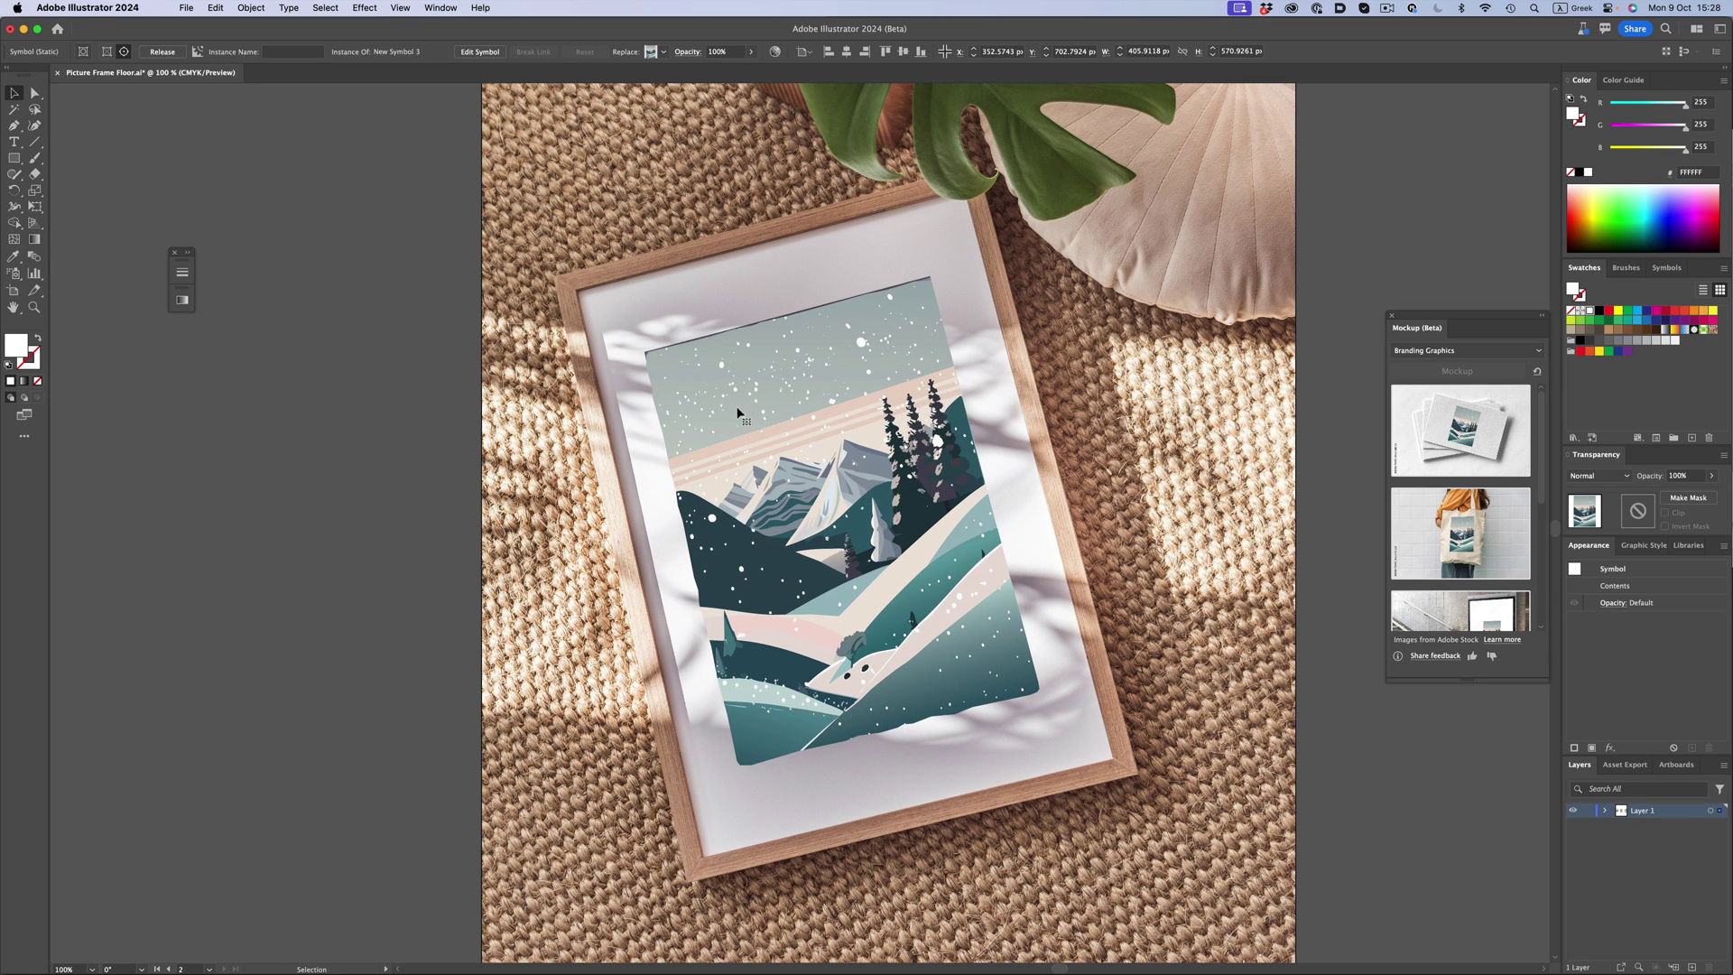
left_click(324, 450)
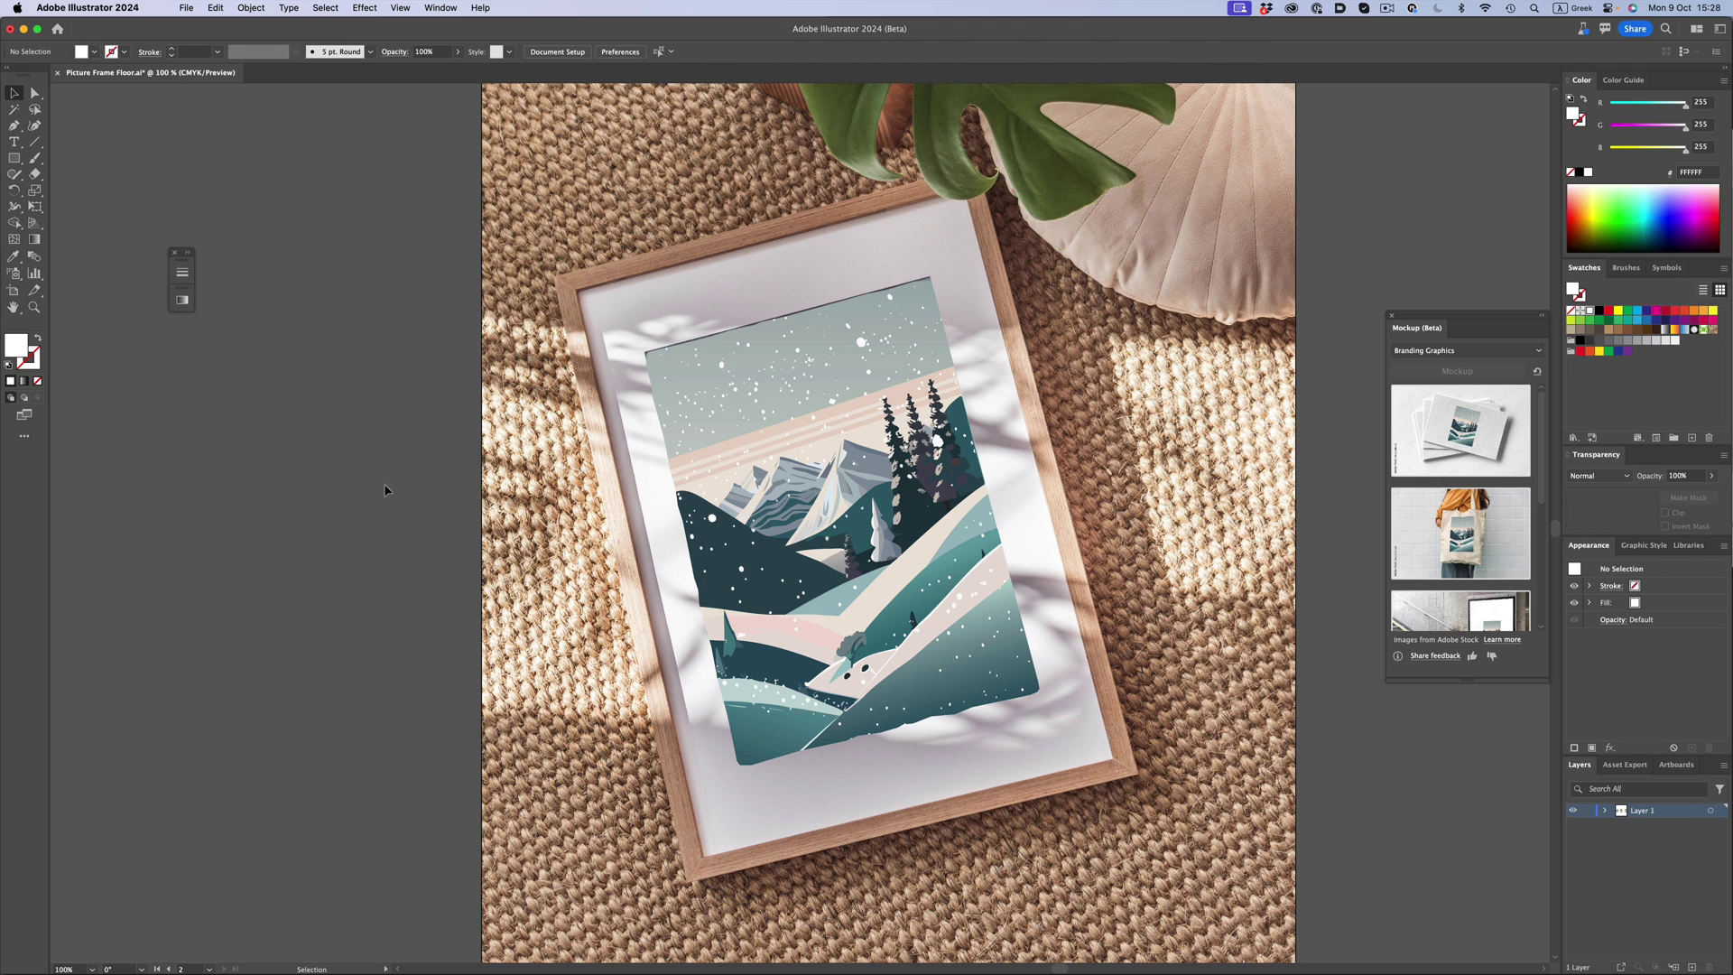
scroll(489, 568, "up", 1)
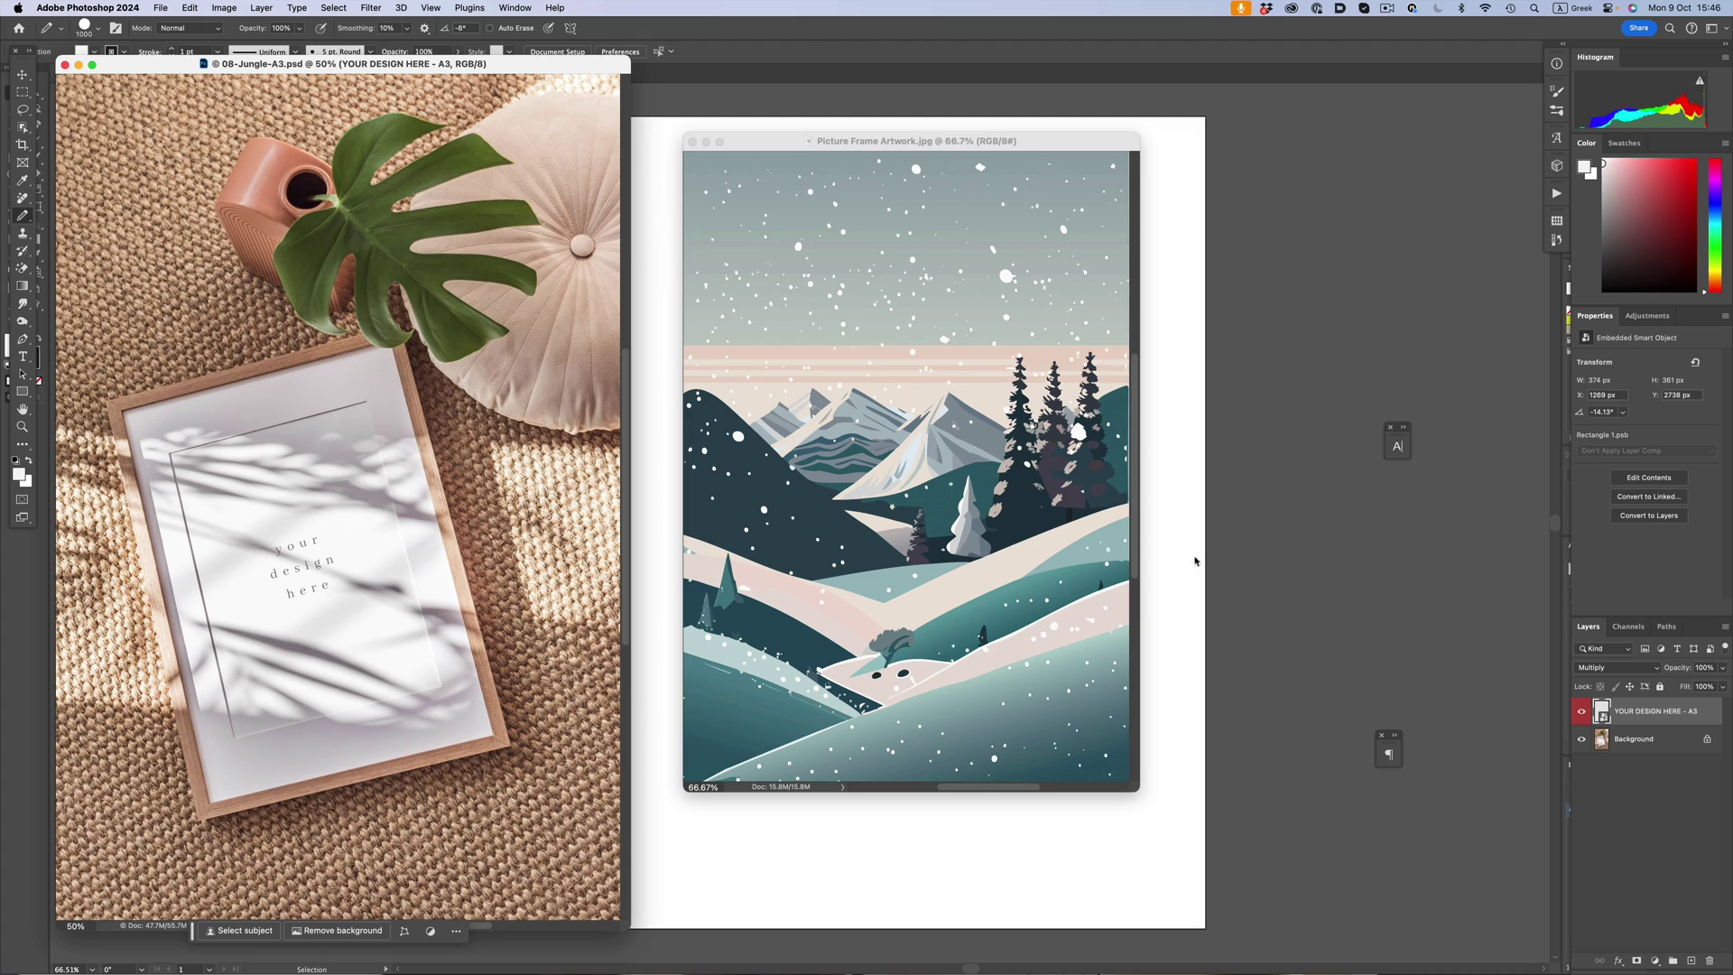
Drag the landscape artwork into the frame's smart object and scale it to fill the canvas.
double_click(1601, 711)
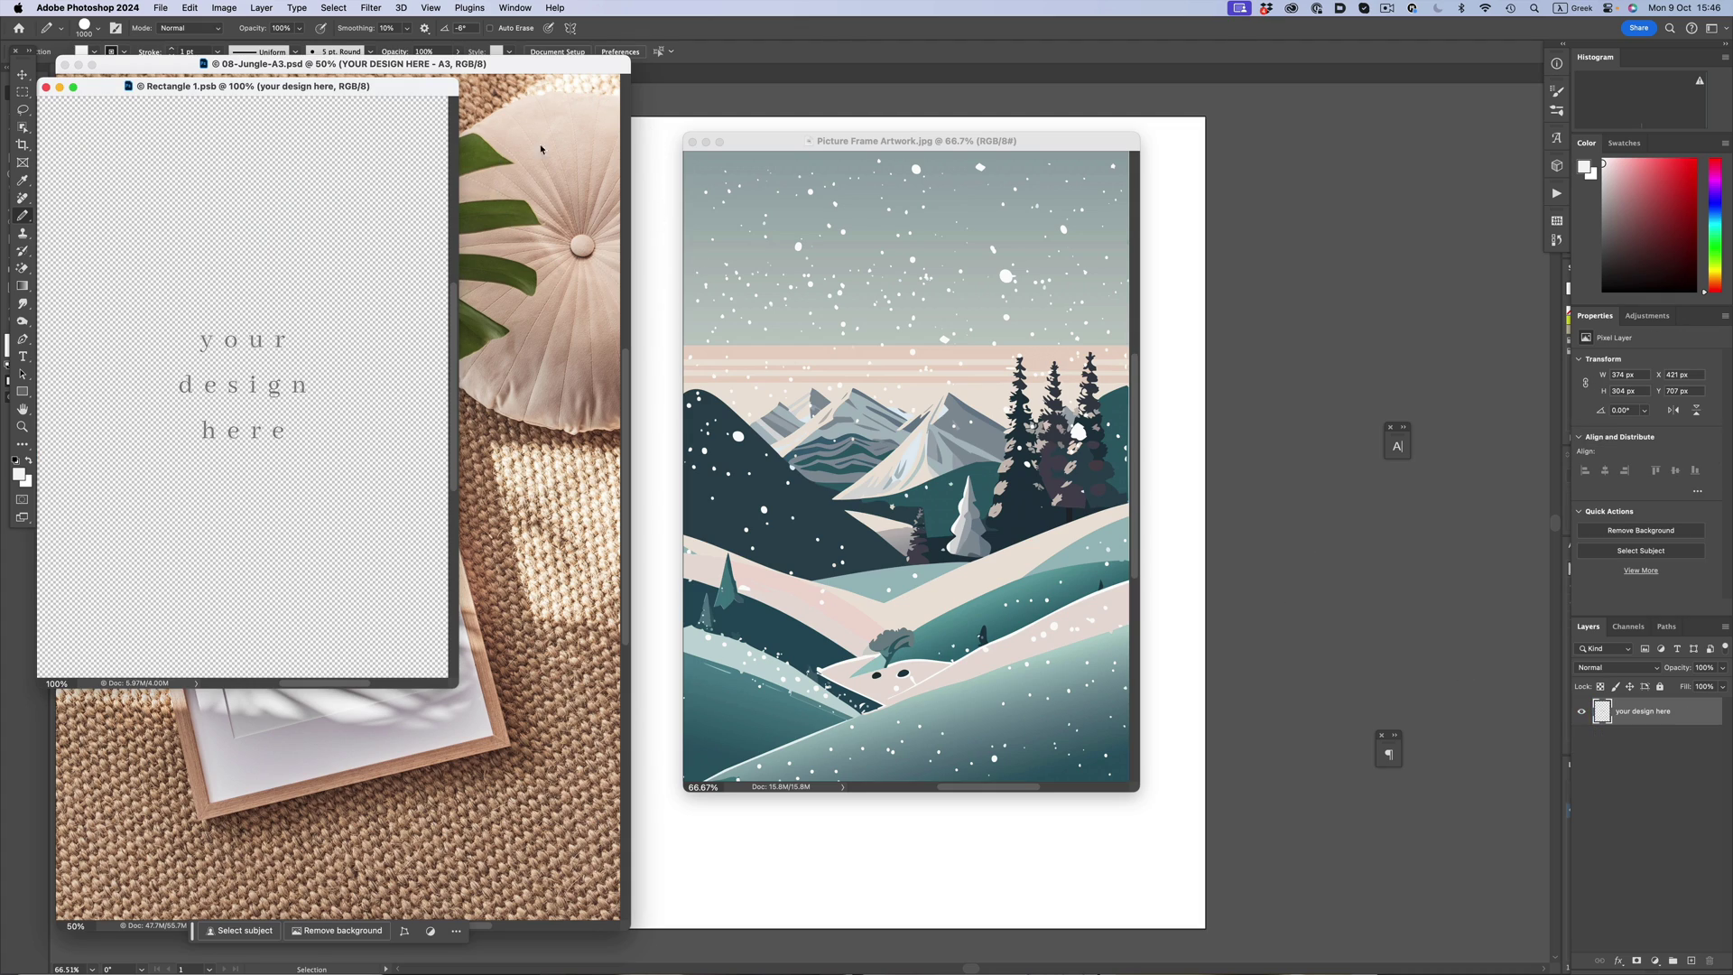
left_click(772, 135)
left_click_drag(1636, 710, 286, 330)
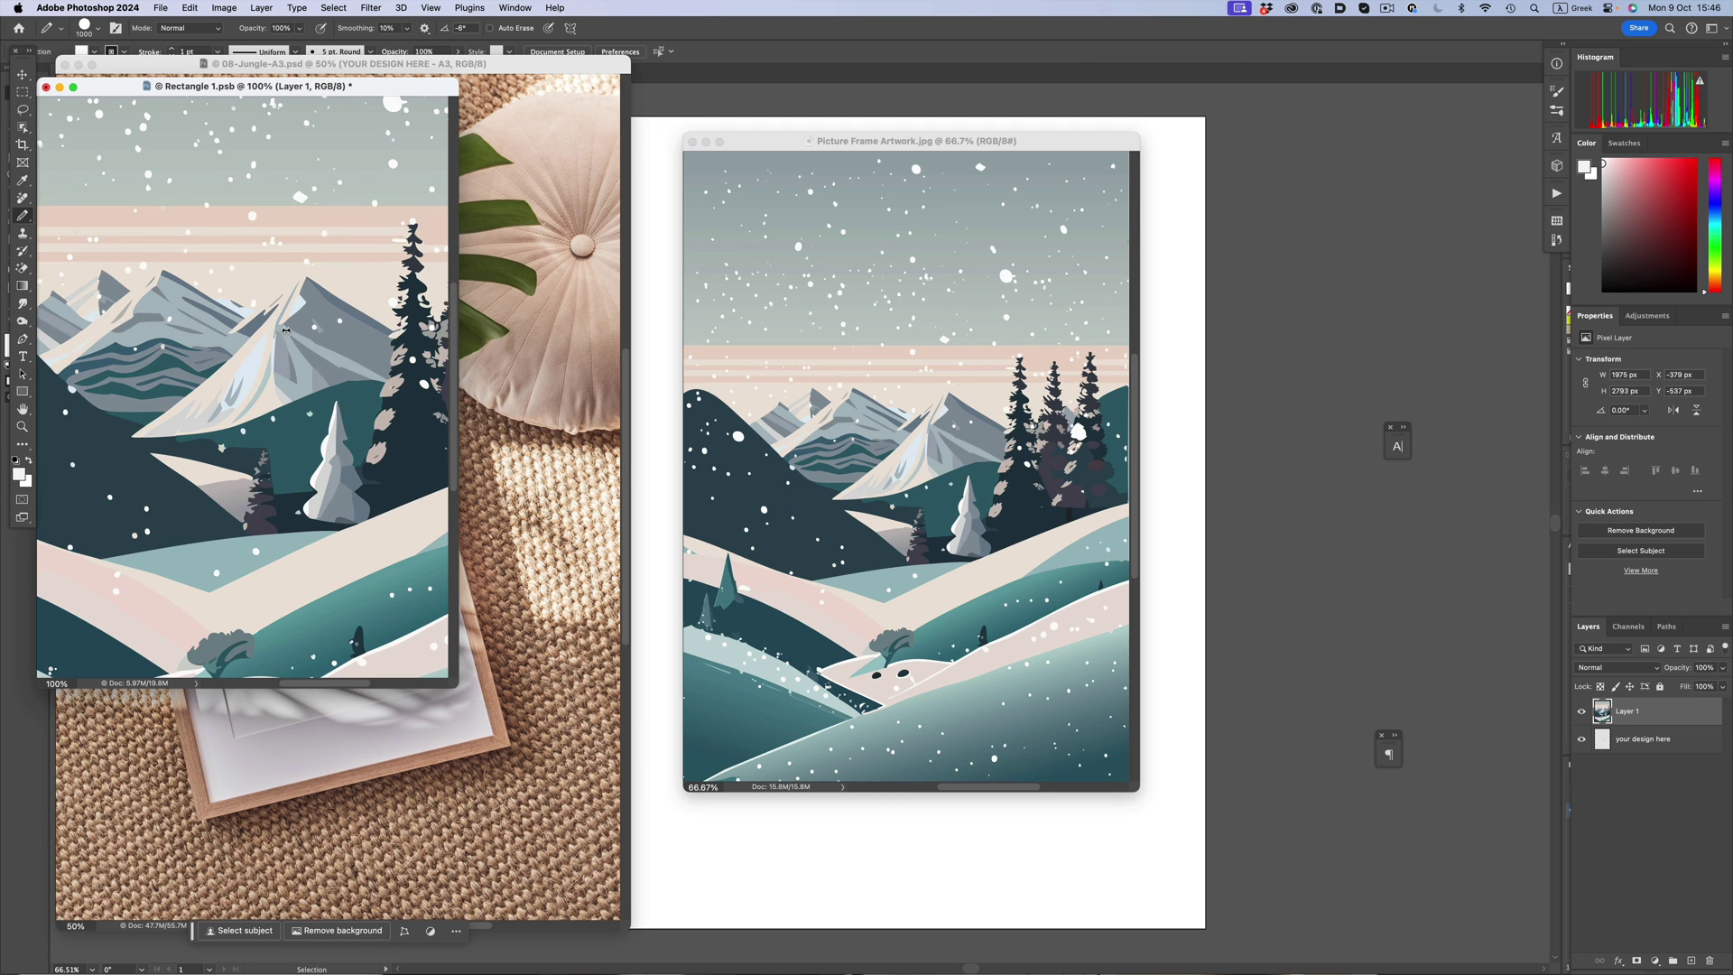
type("50")
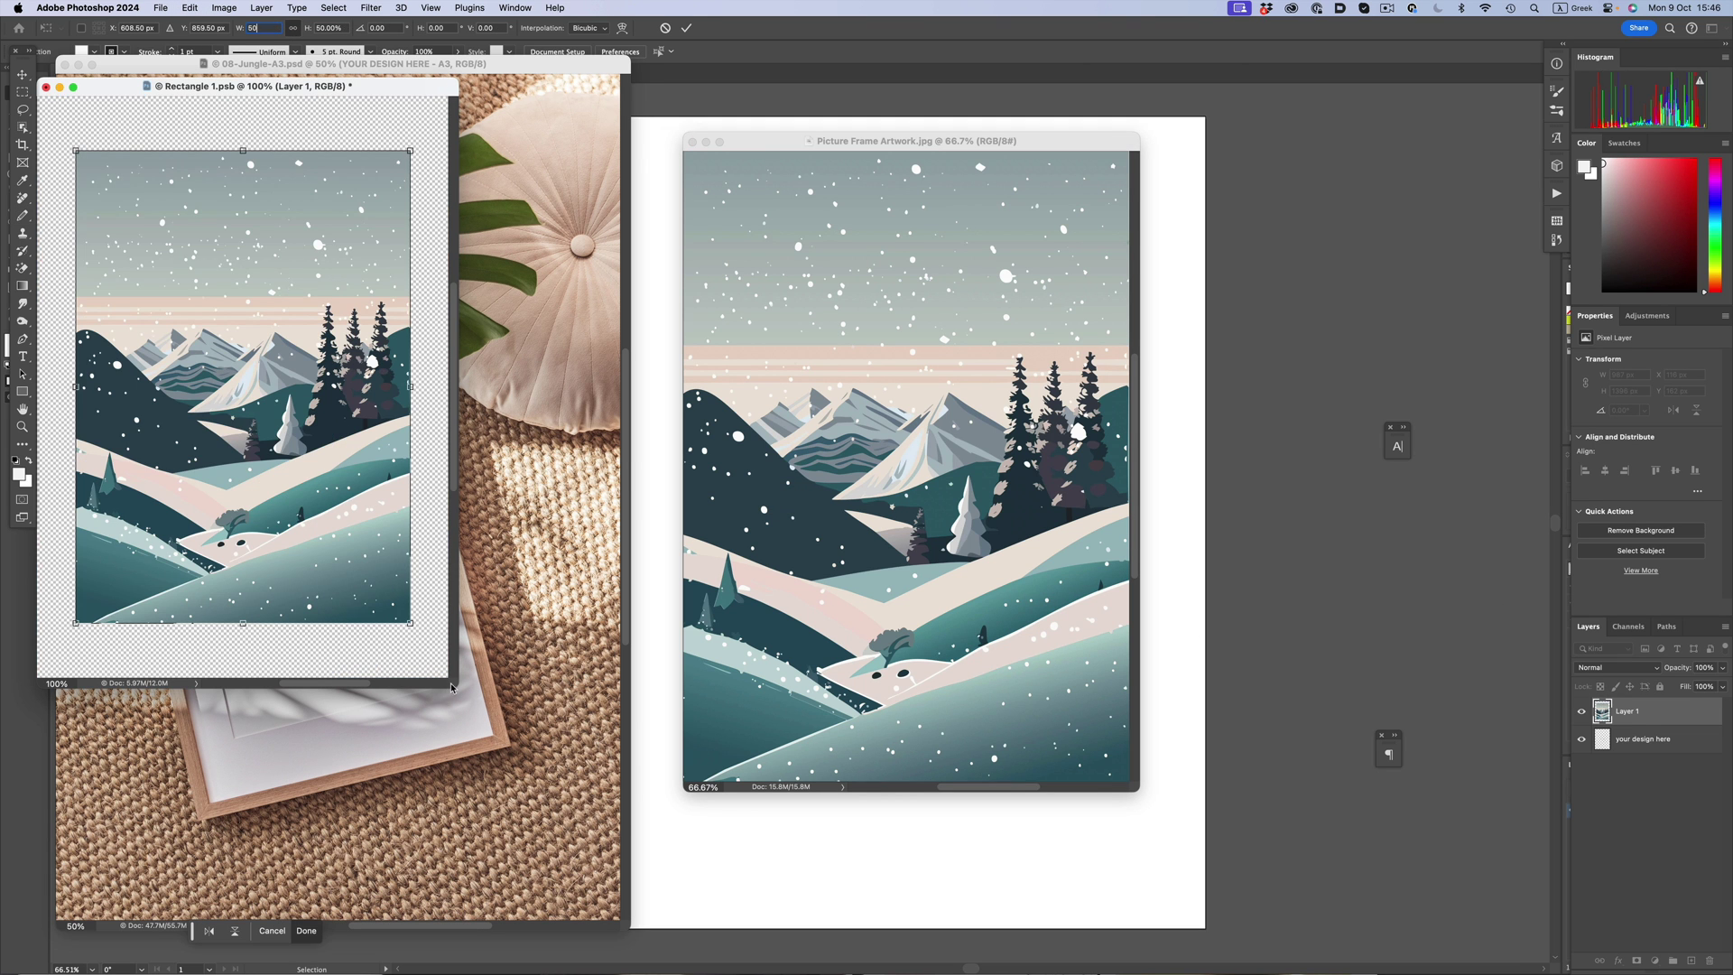
left_click_drag(455, 686, 617, 776)
left_click_drag(527, 193, 539, 150)
key("Return")
Save and close the smart object, then view the 08-Jungle mockup in full screen.
key("ctrl+s")
key("b")
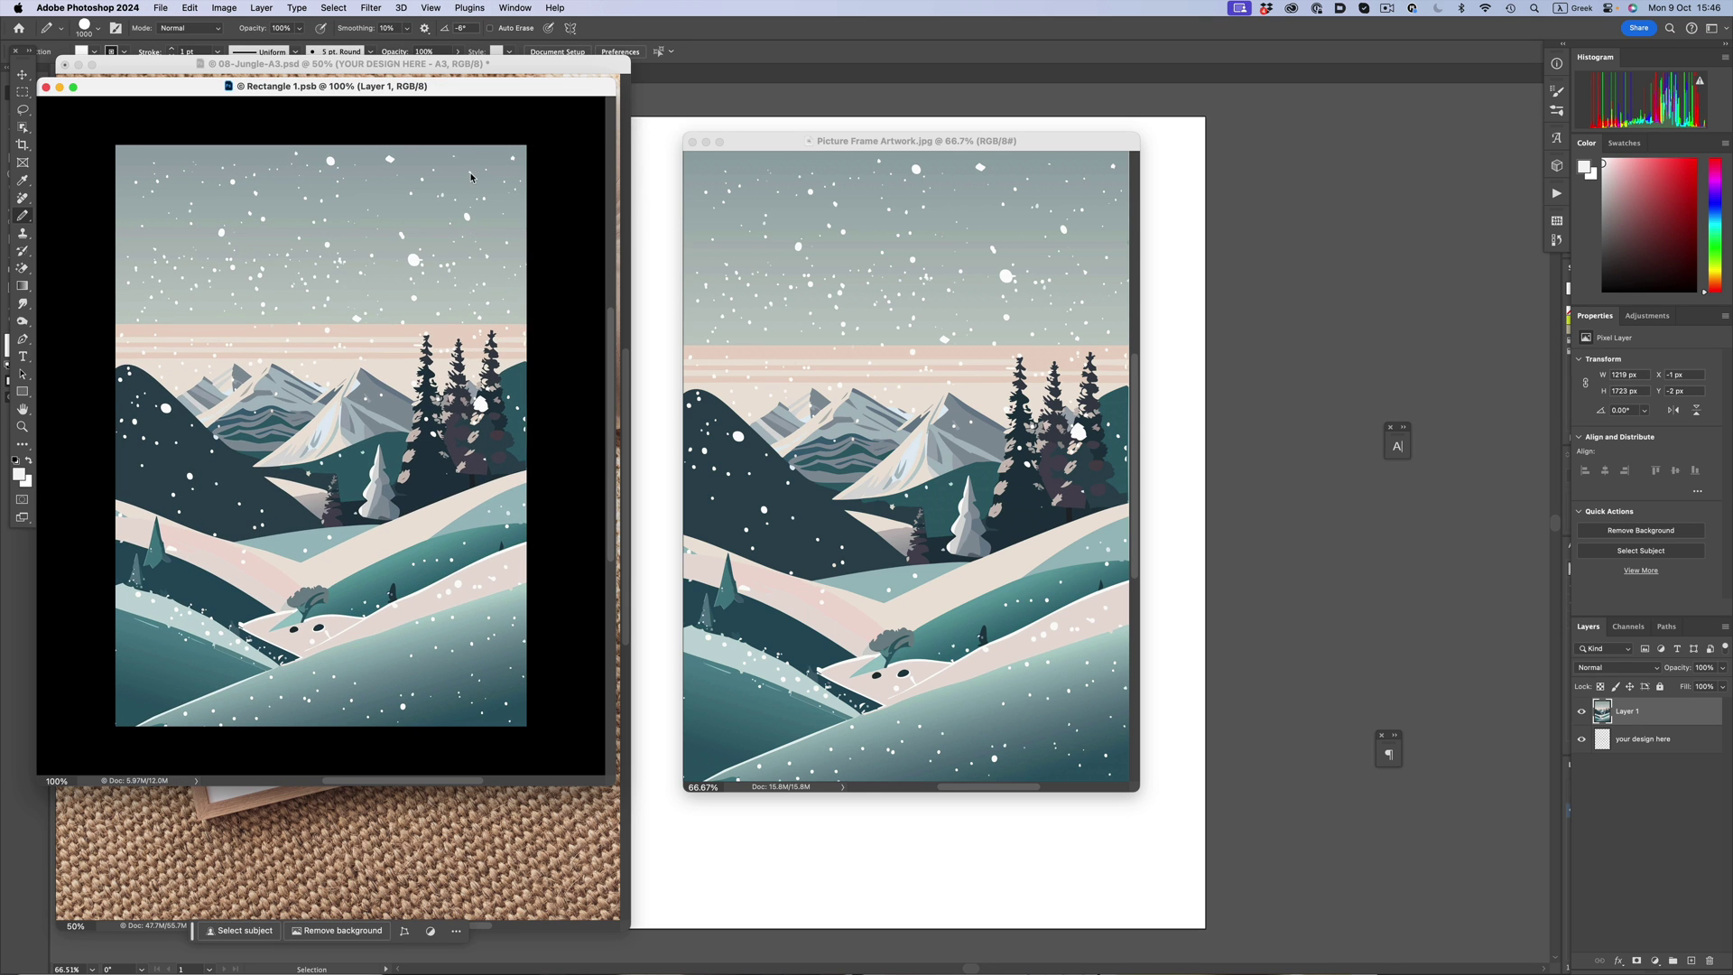
key("ctrl+w")
left_click(371, 72)
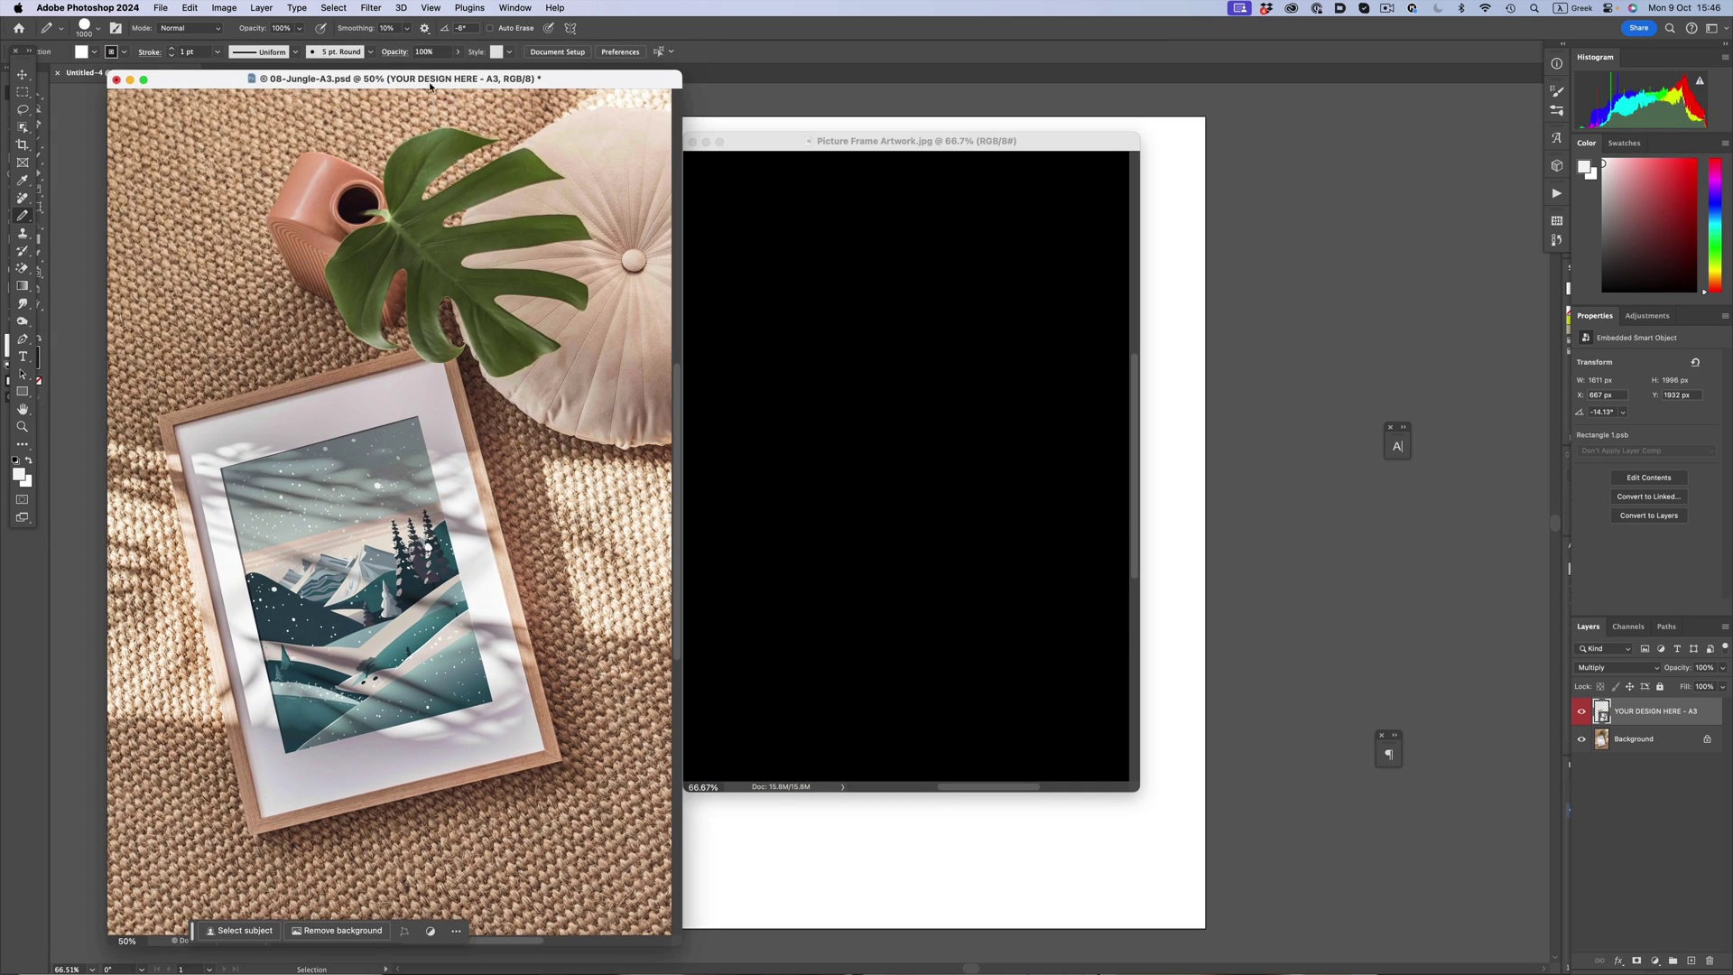
key("f")
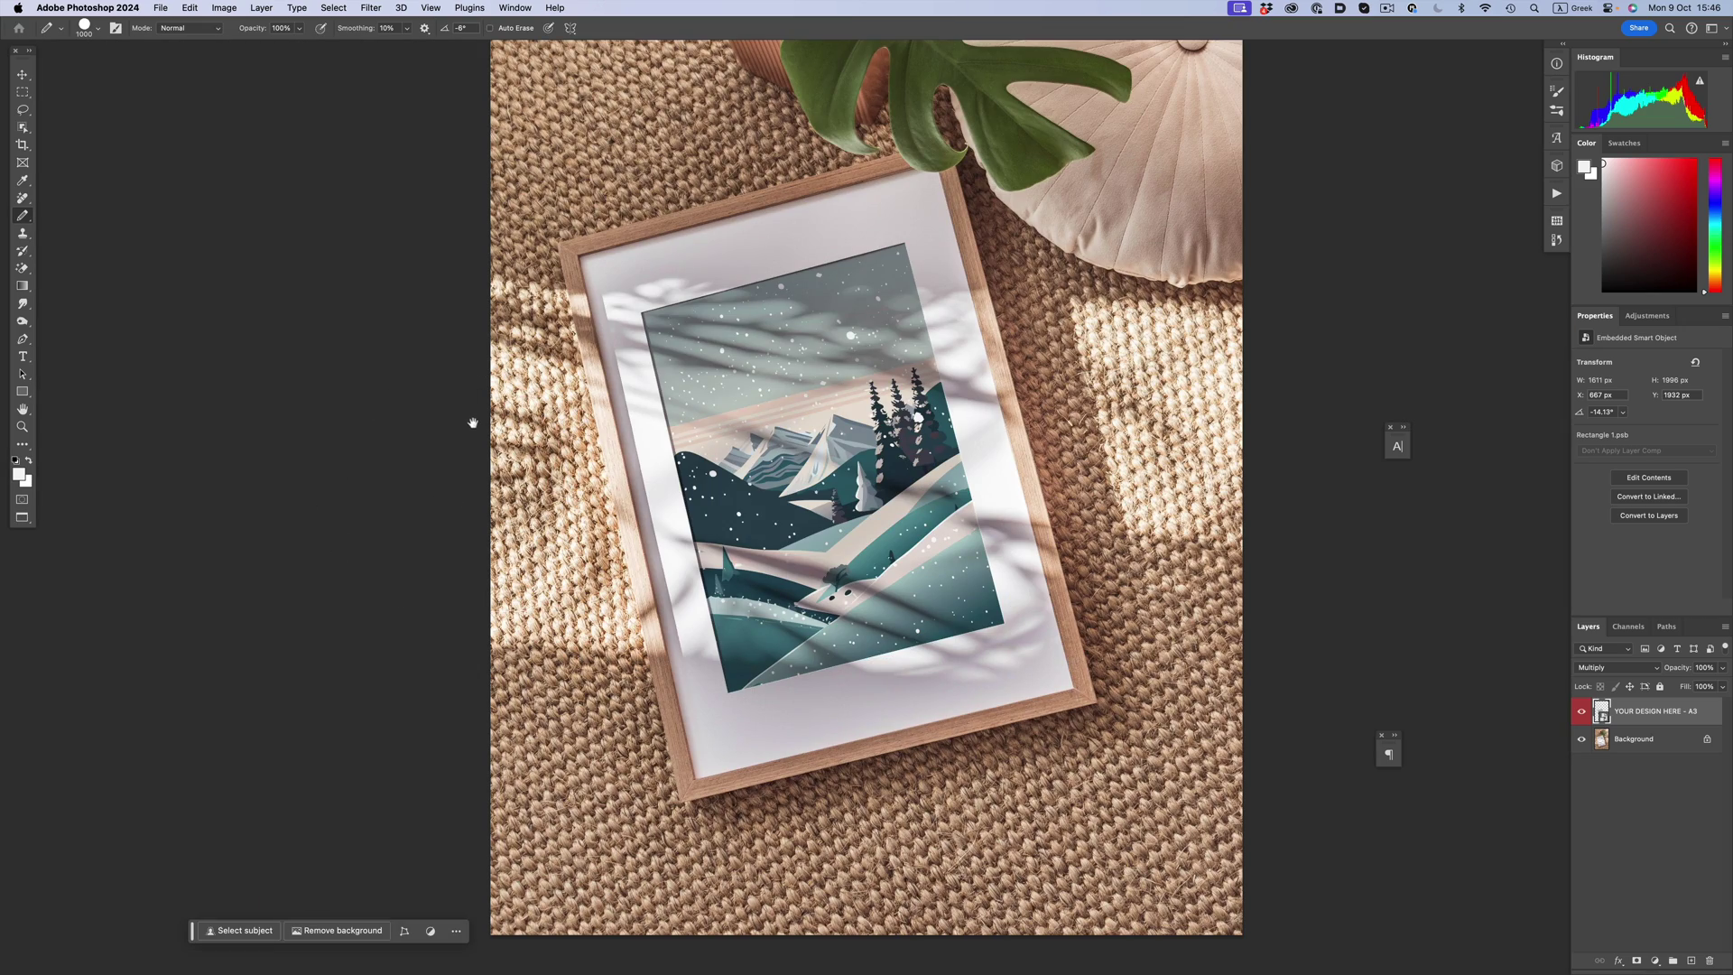
left_click_drag(474, 422, 480, 488)
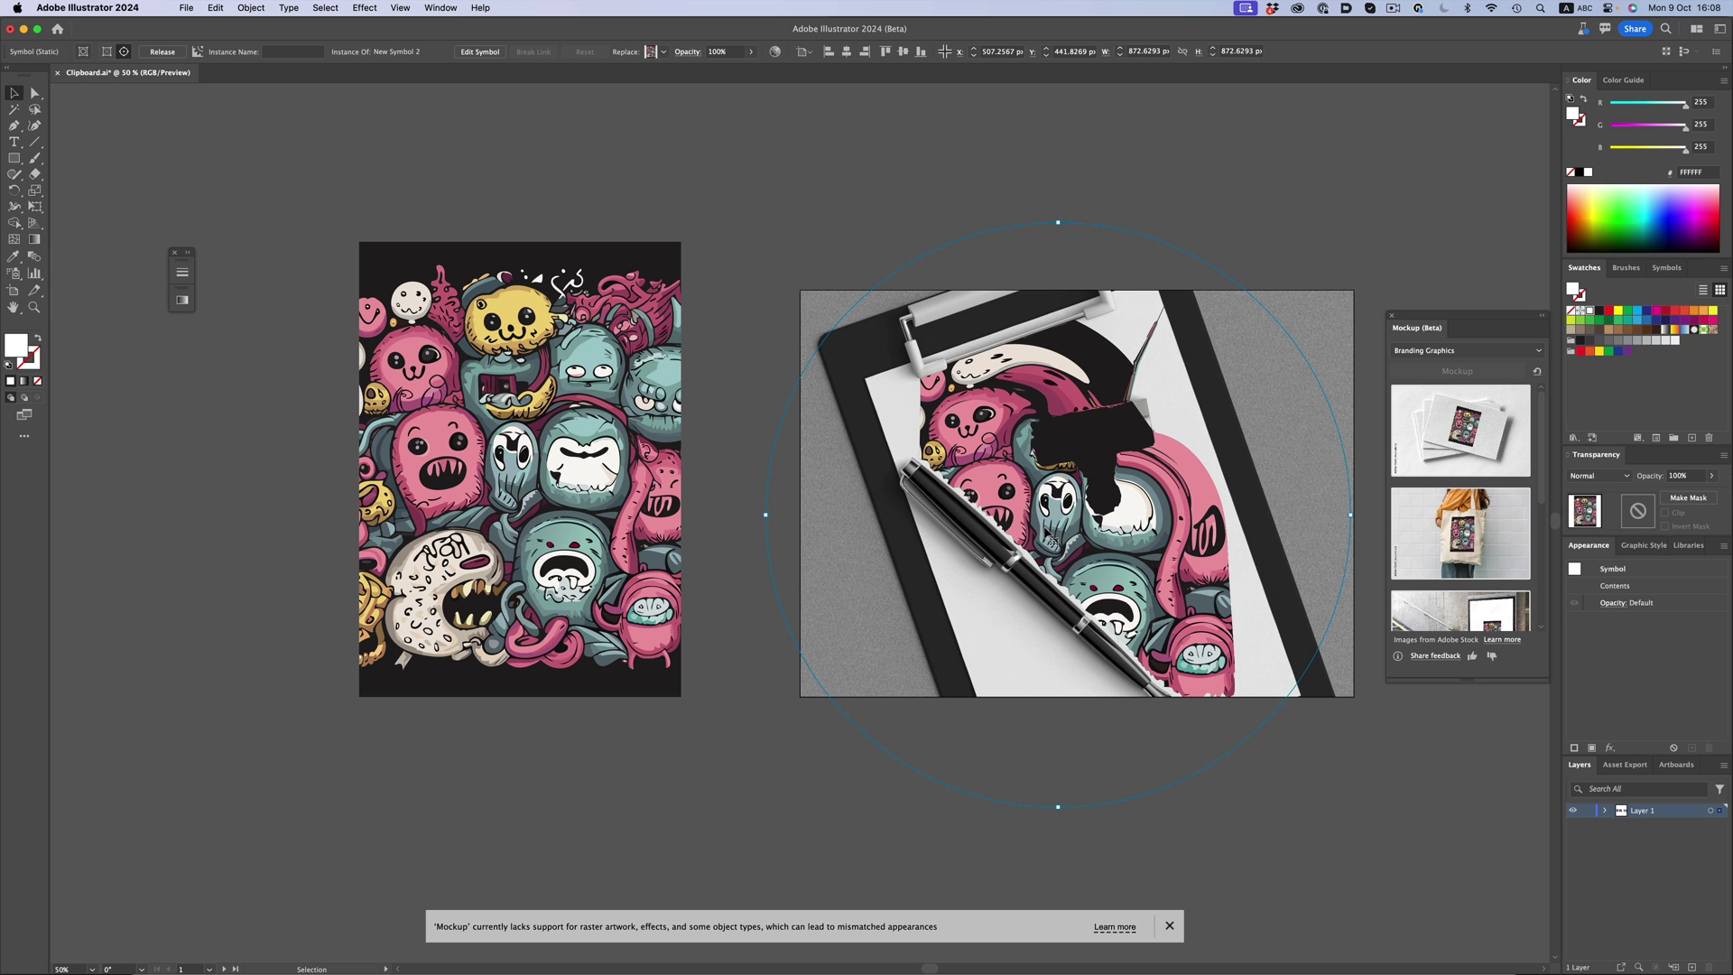
Drag the monster artwork toward the clipboard's right side in the Mockup preview.
left_click_drag(1264, 309, 1046, 535)
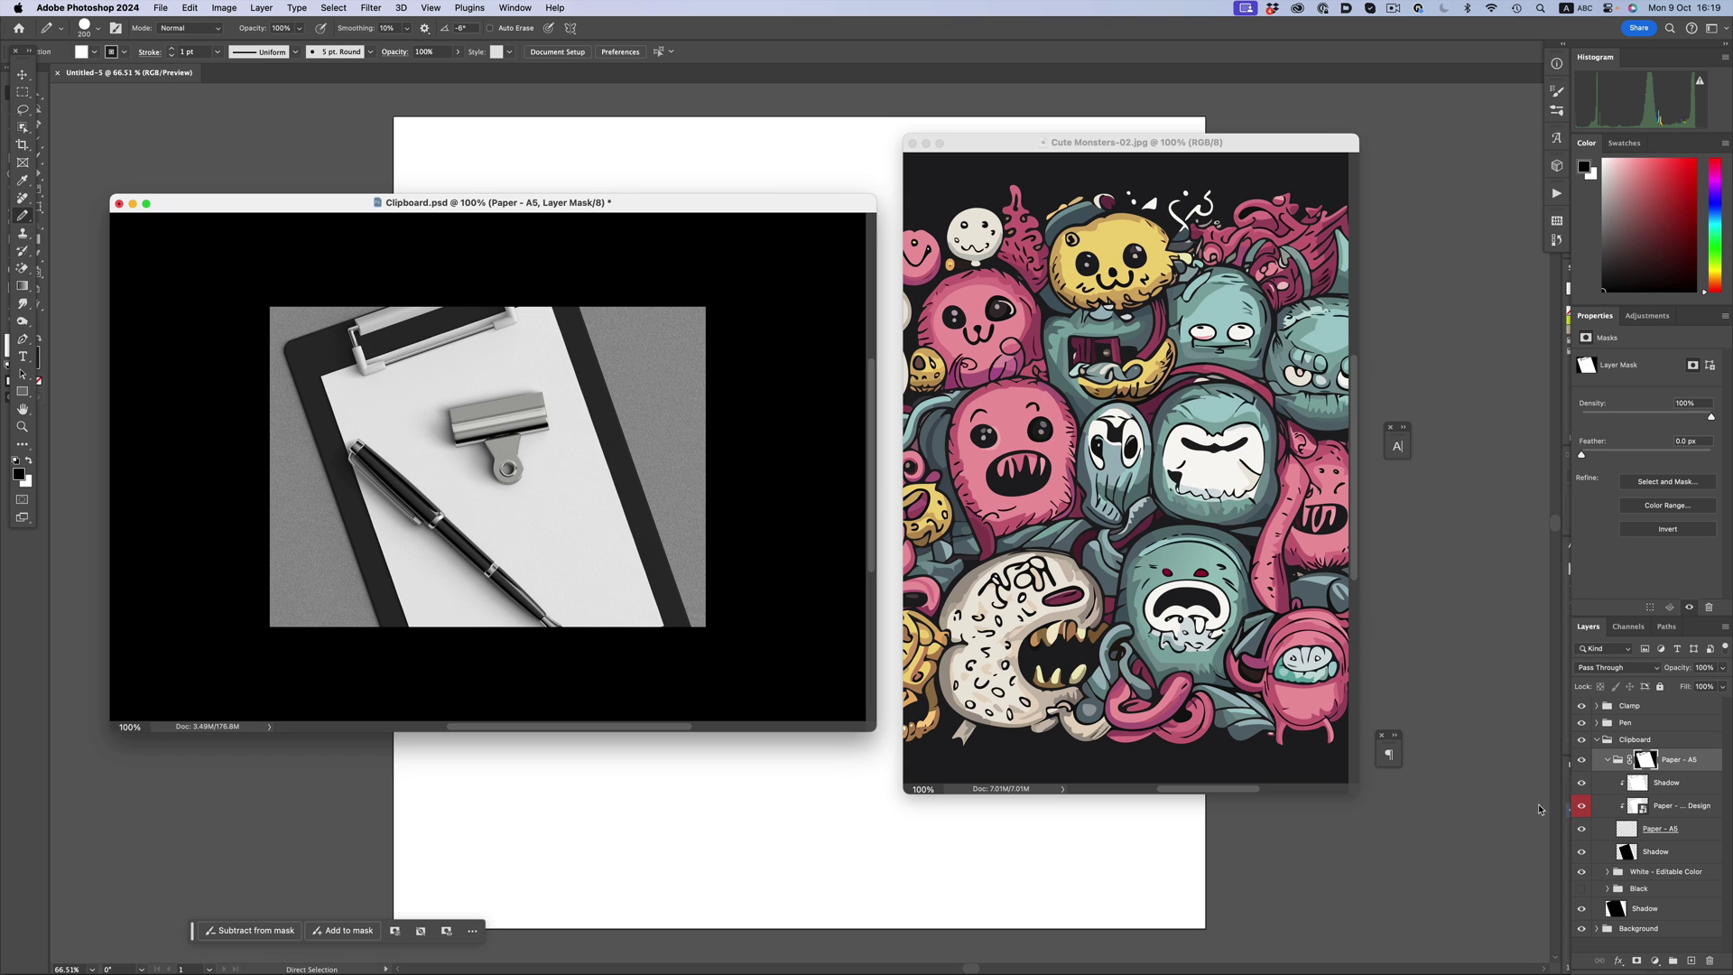
Place the Cute Monsters artwork in the Paper - A5 Design smart object, scaled to fit.
double_click(1633, 806)
left_click_drag(1149, 145, 203, 325)
left_click_drag(281, 455, 814, 774)
key("ctrl+t")
left_click_drag(201, 117, 294, 242)
key("Return")
Save and close the smart object so the clipboard mockup updates.
left_click_drag(255, 94, 736, 207)
key("super+s")
key("super+w")
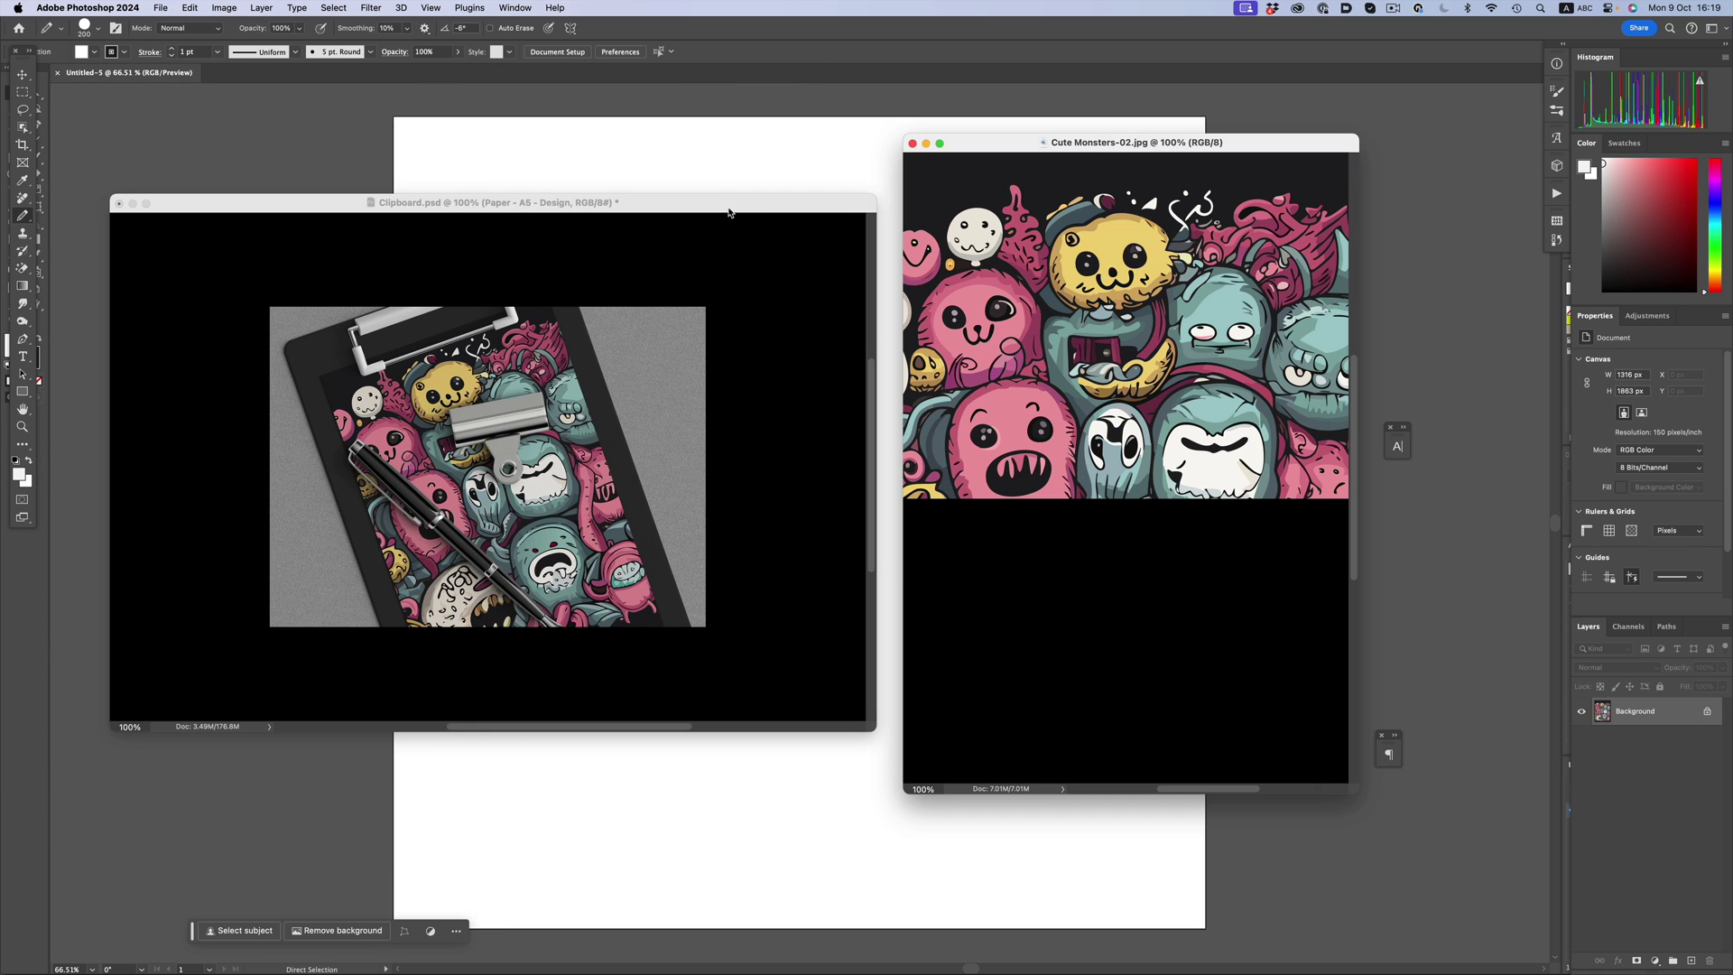
Show the clipboard mockup full screen and hide the Pen group.
key("f")
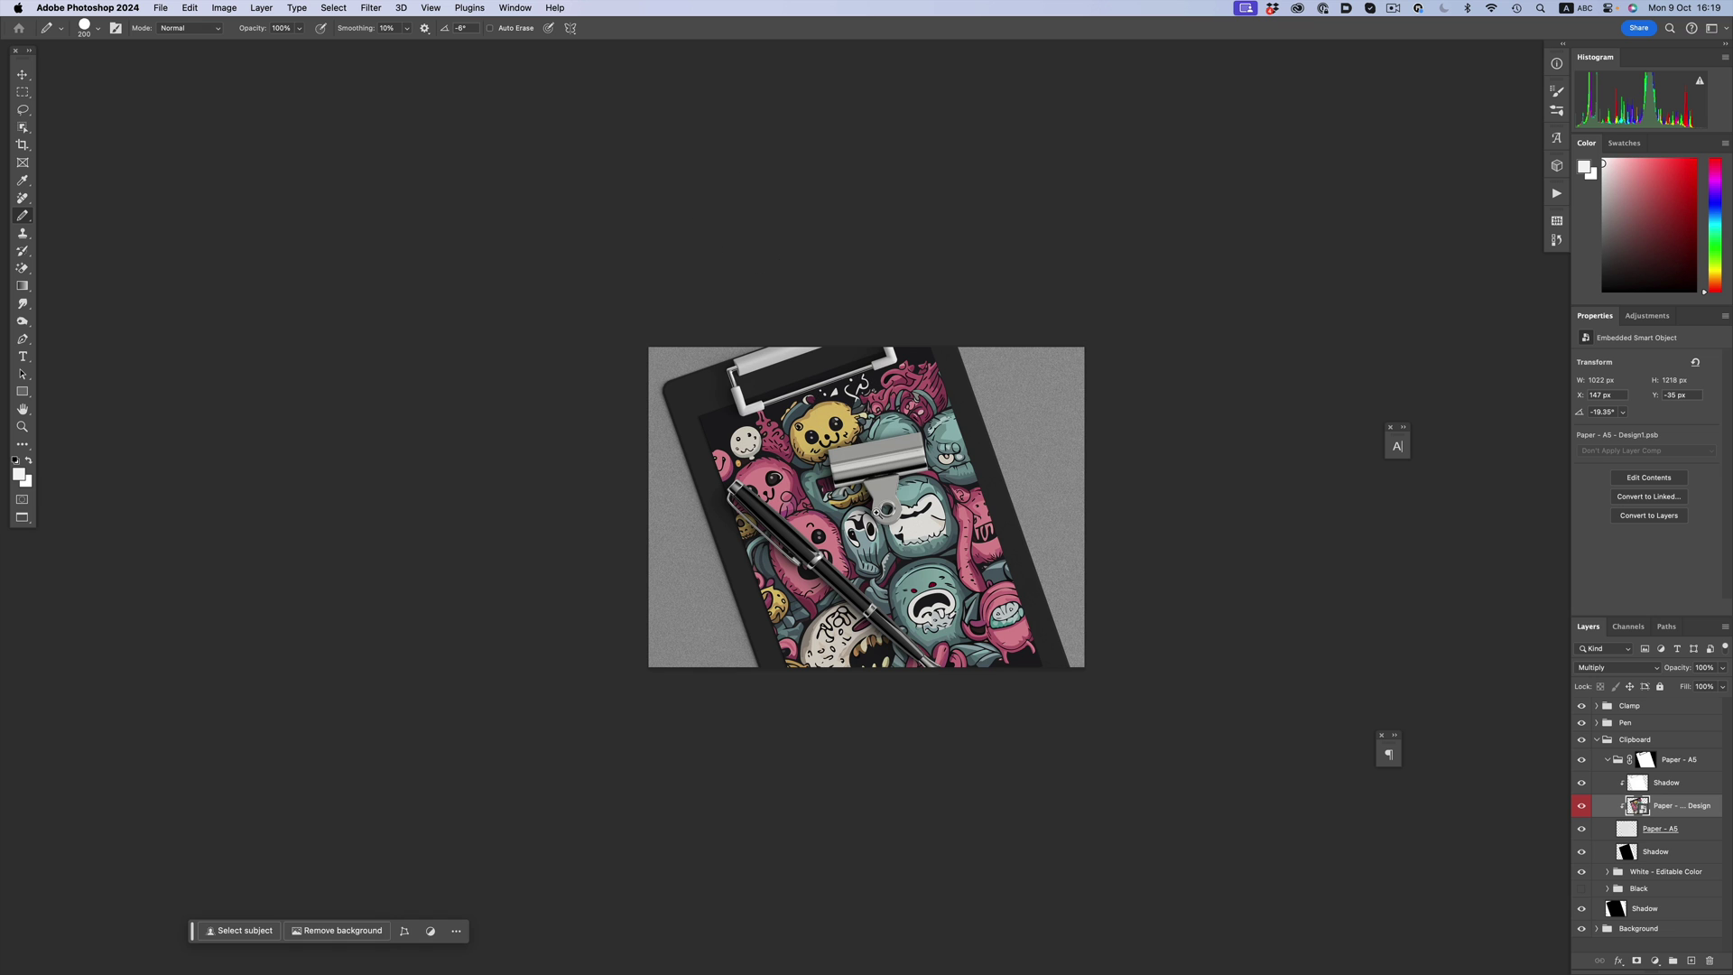
scroll(1140, 453, "up", 5)
scroll(1140, 452, "down", 3)
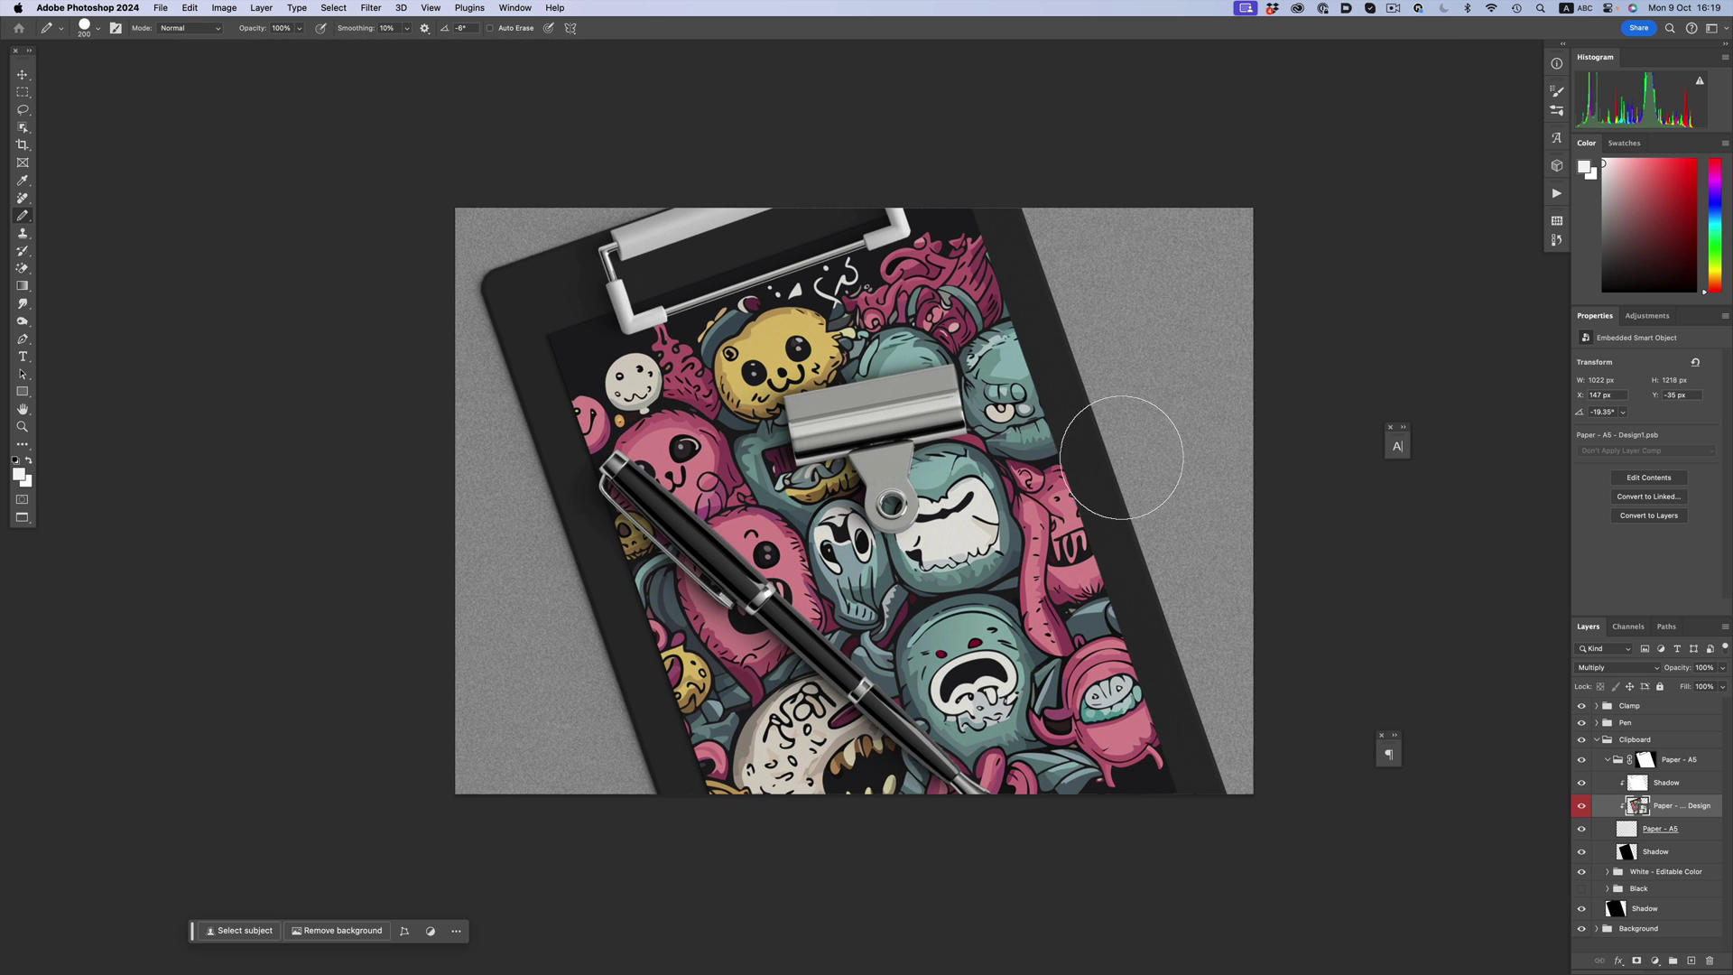
left_click_drag(1141, 452, 1090, 430)
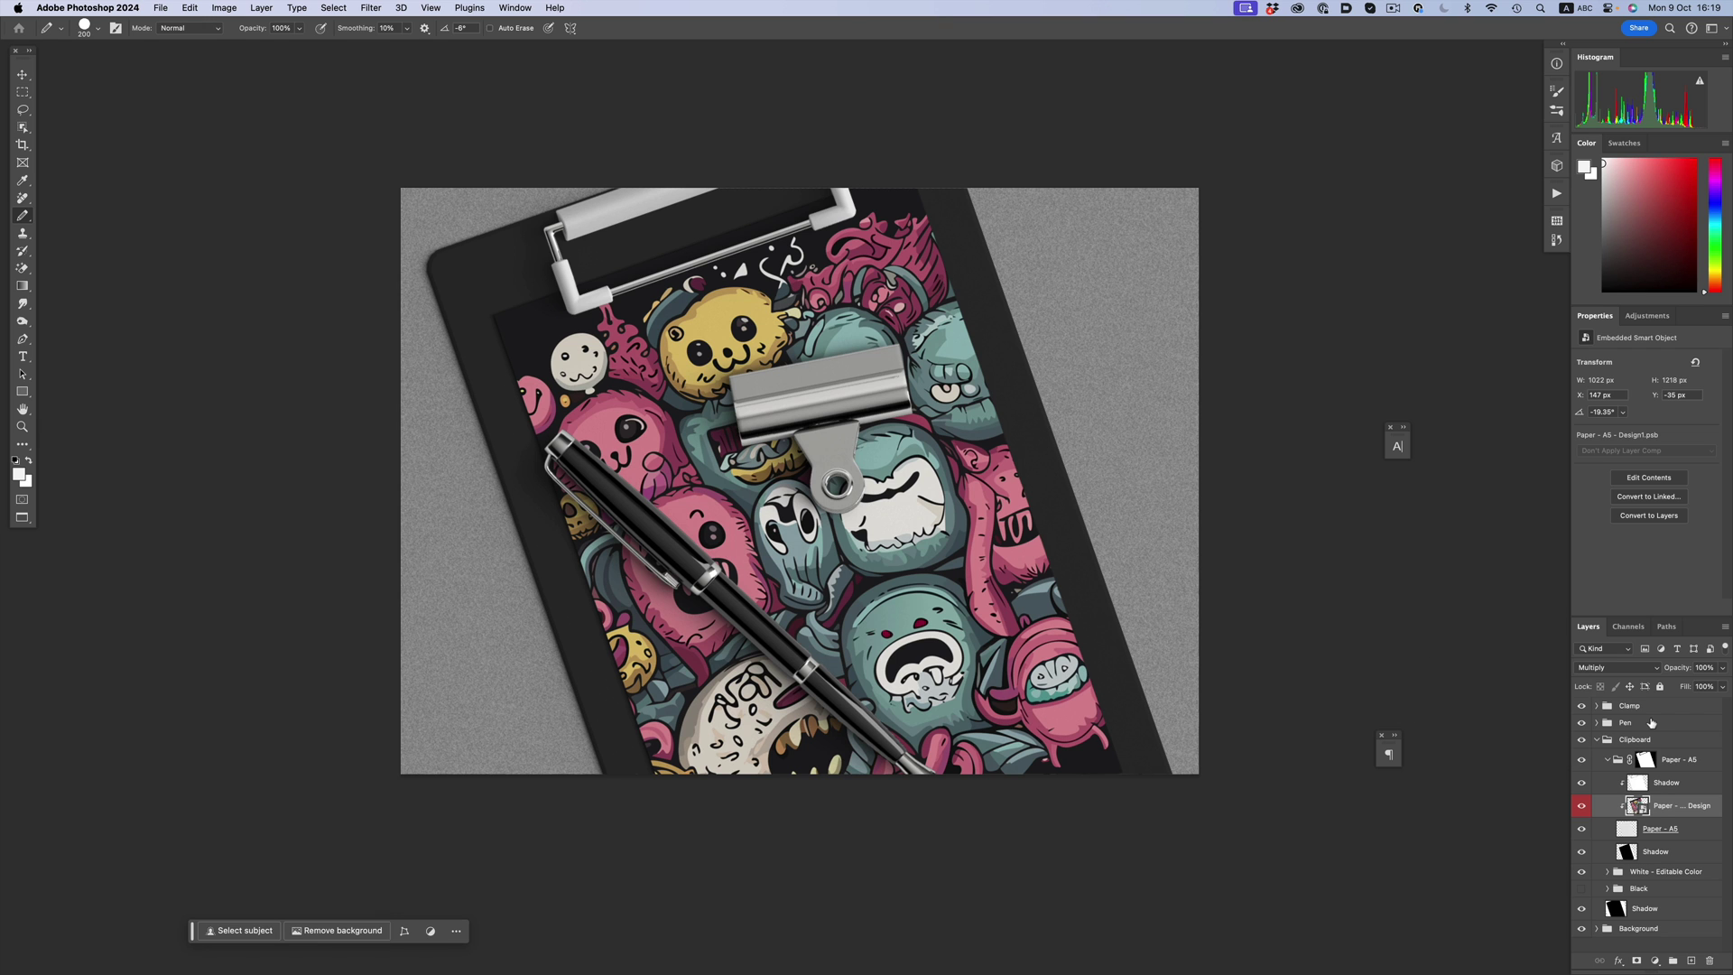
left_click(1653, 723)
left_click_drag(806, 632, 742, 572)
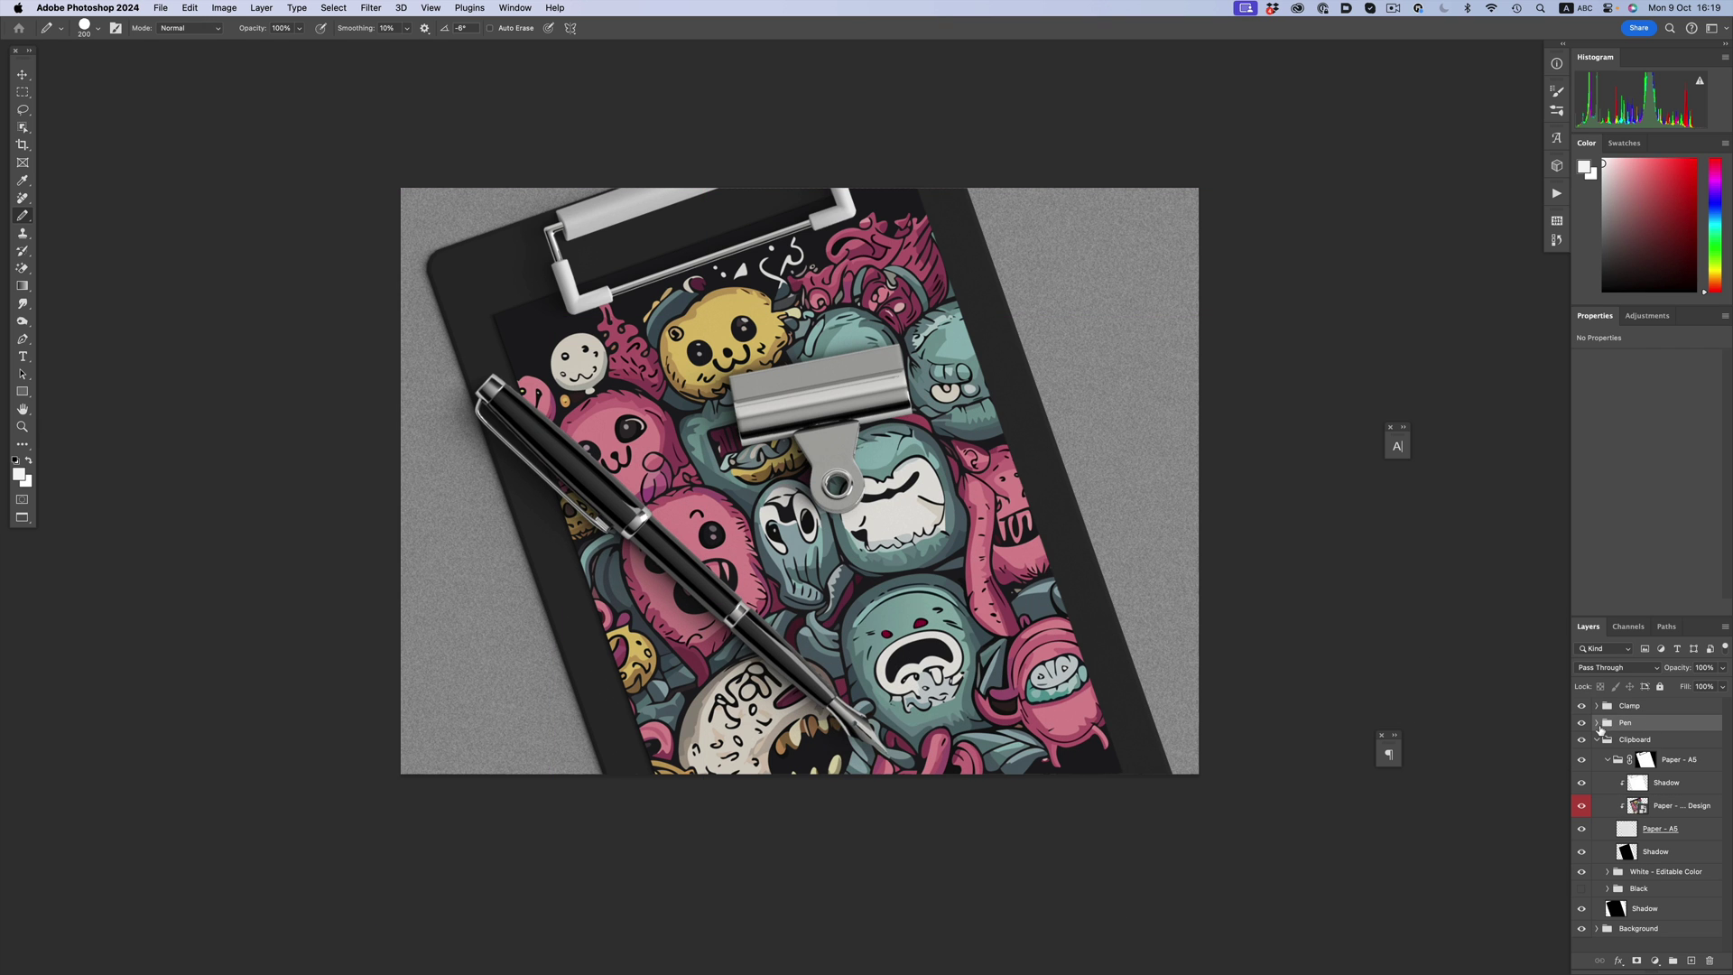
left_click(1582, 724)
Move the Clamp group right and rotate it with Free Transform.
left_click(1639, 707)
left_click_drag(897, 498, 1088, 546)
key("ctrl+t")
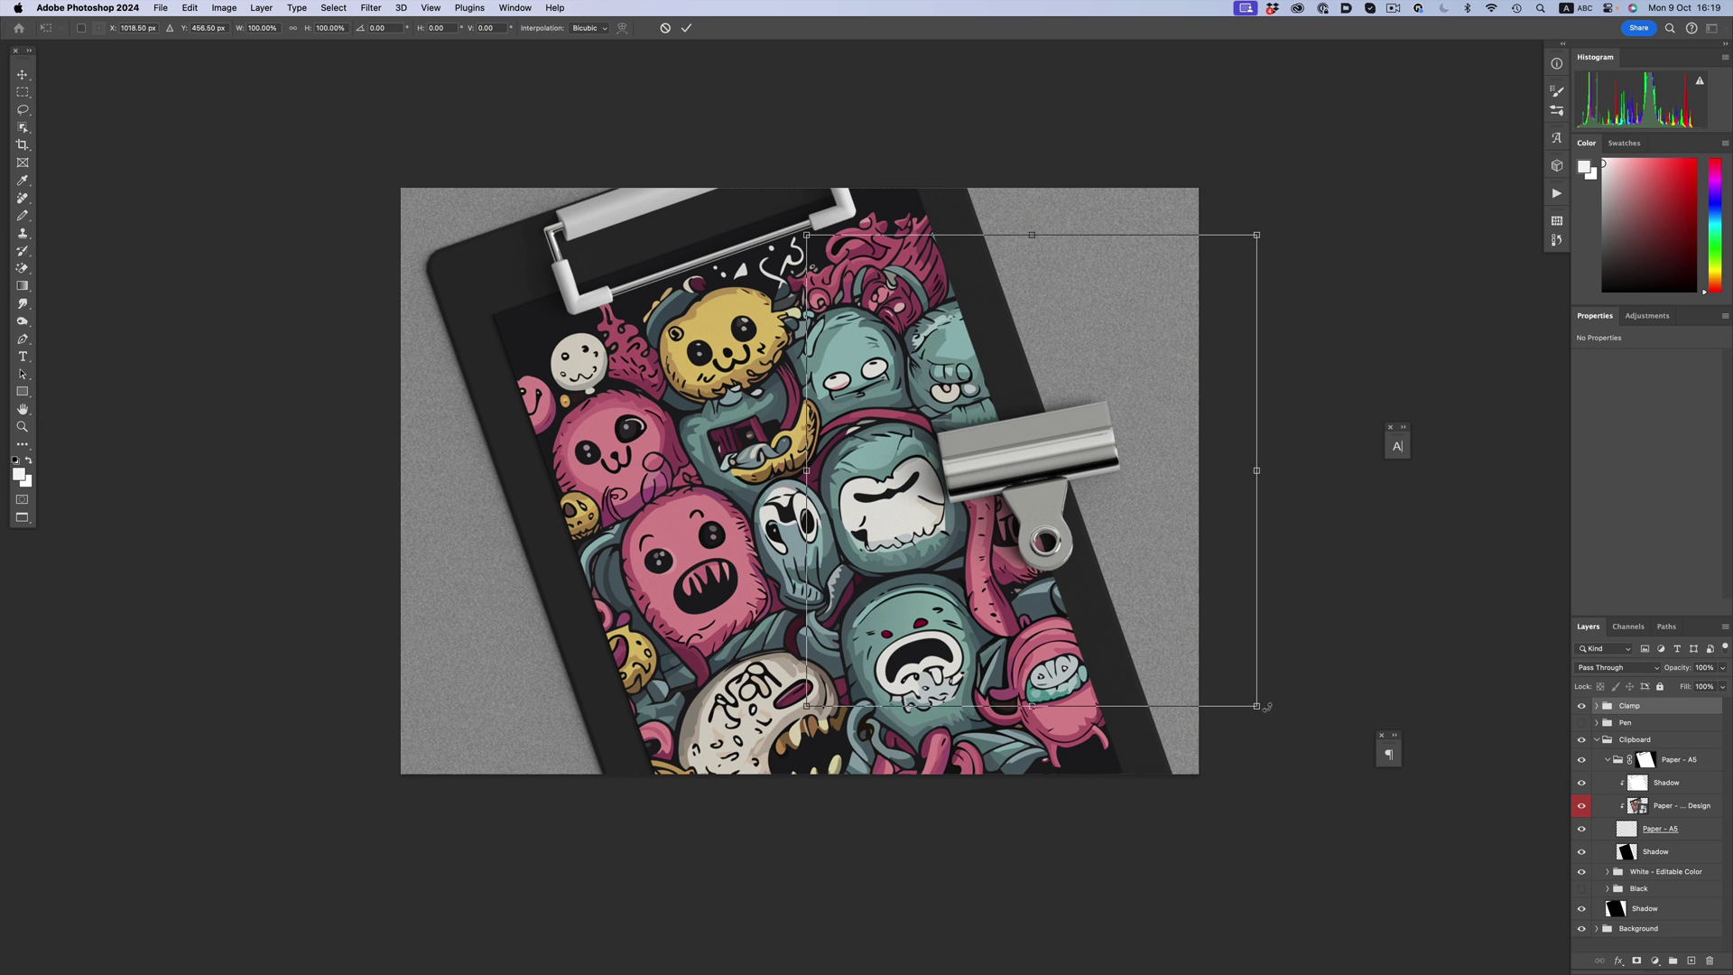
mouse_move(1274, 693)
left_mouse_down()
mouse_move(1319, 538)
mouse_move(1300, 507)
left_mouse_up()
key("Return")
key("b")
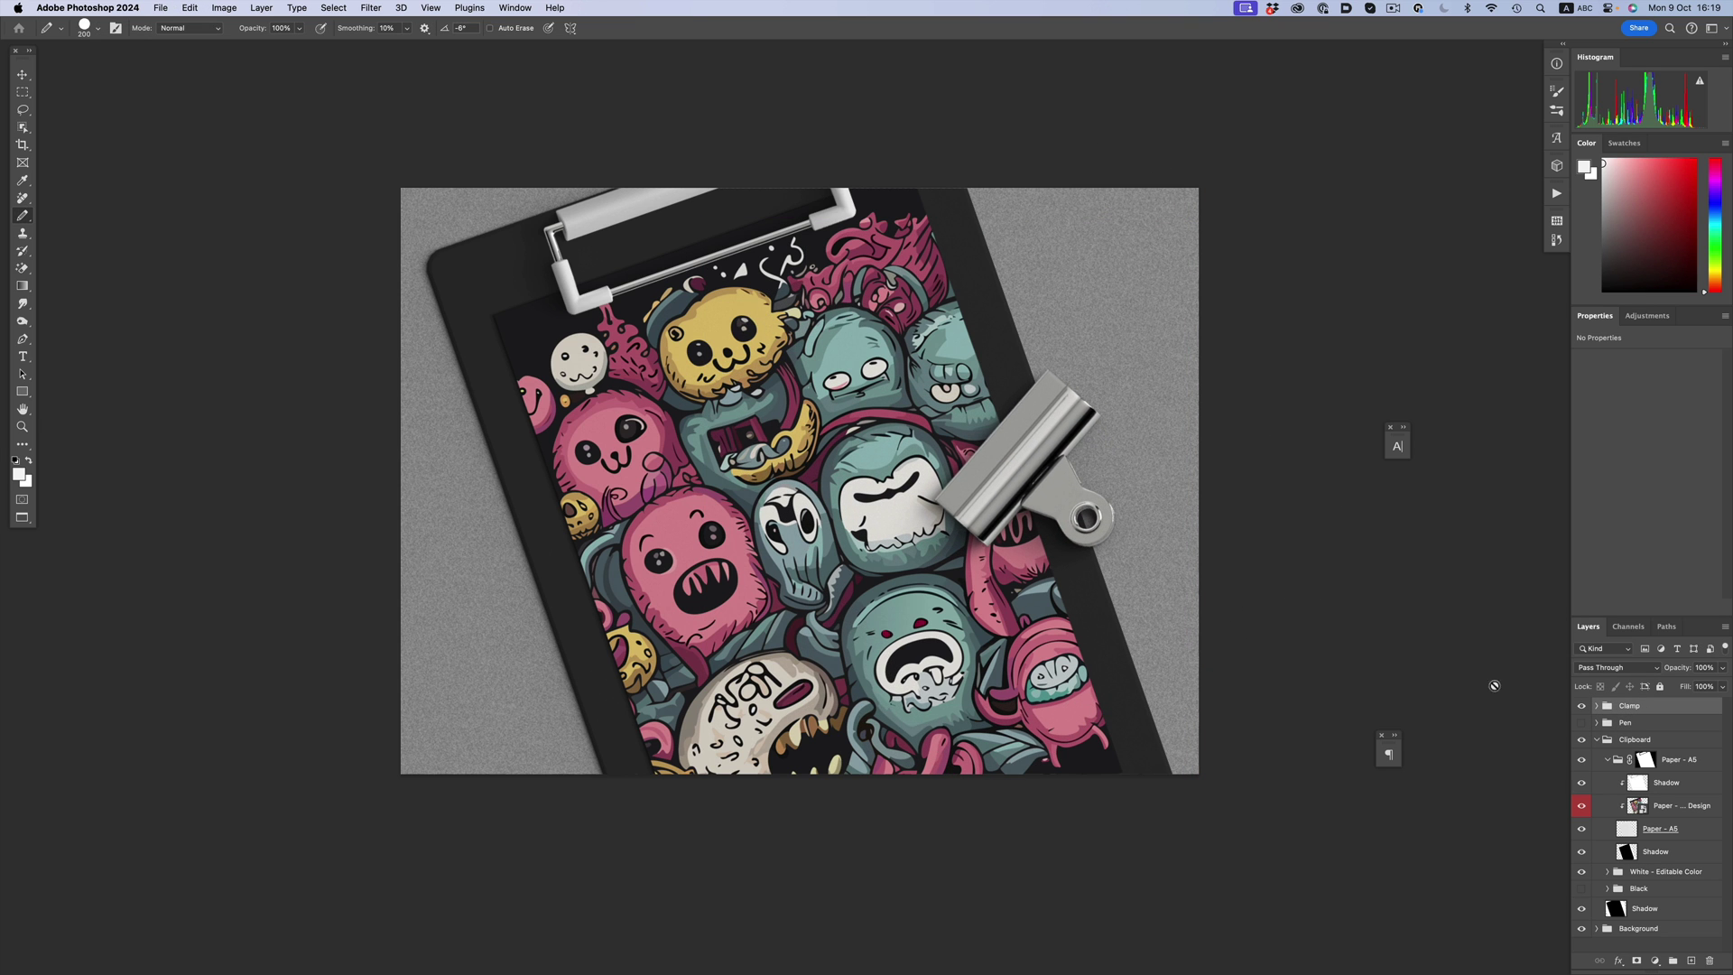
Recolour the clipboard fill to 99a5aa and the clip to 464646.
left_click(1607, 873)
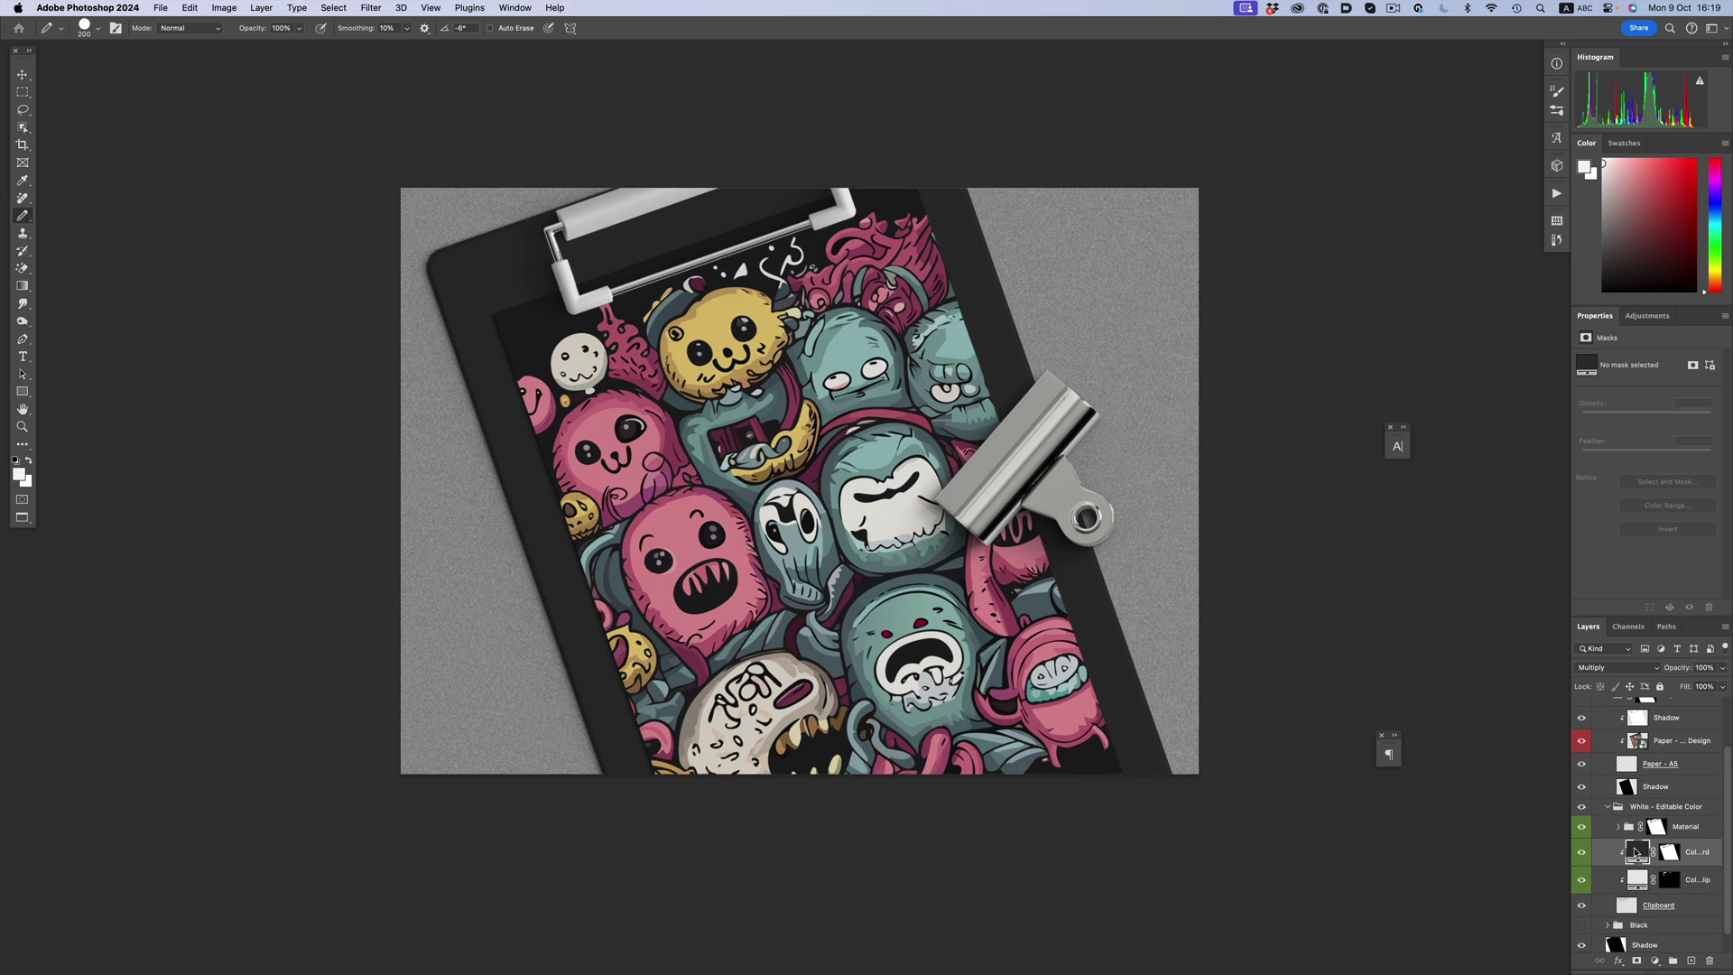
double_click(1637, 852)
left_click(1368, 726)
left_click(1197, 705)
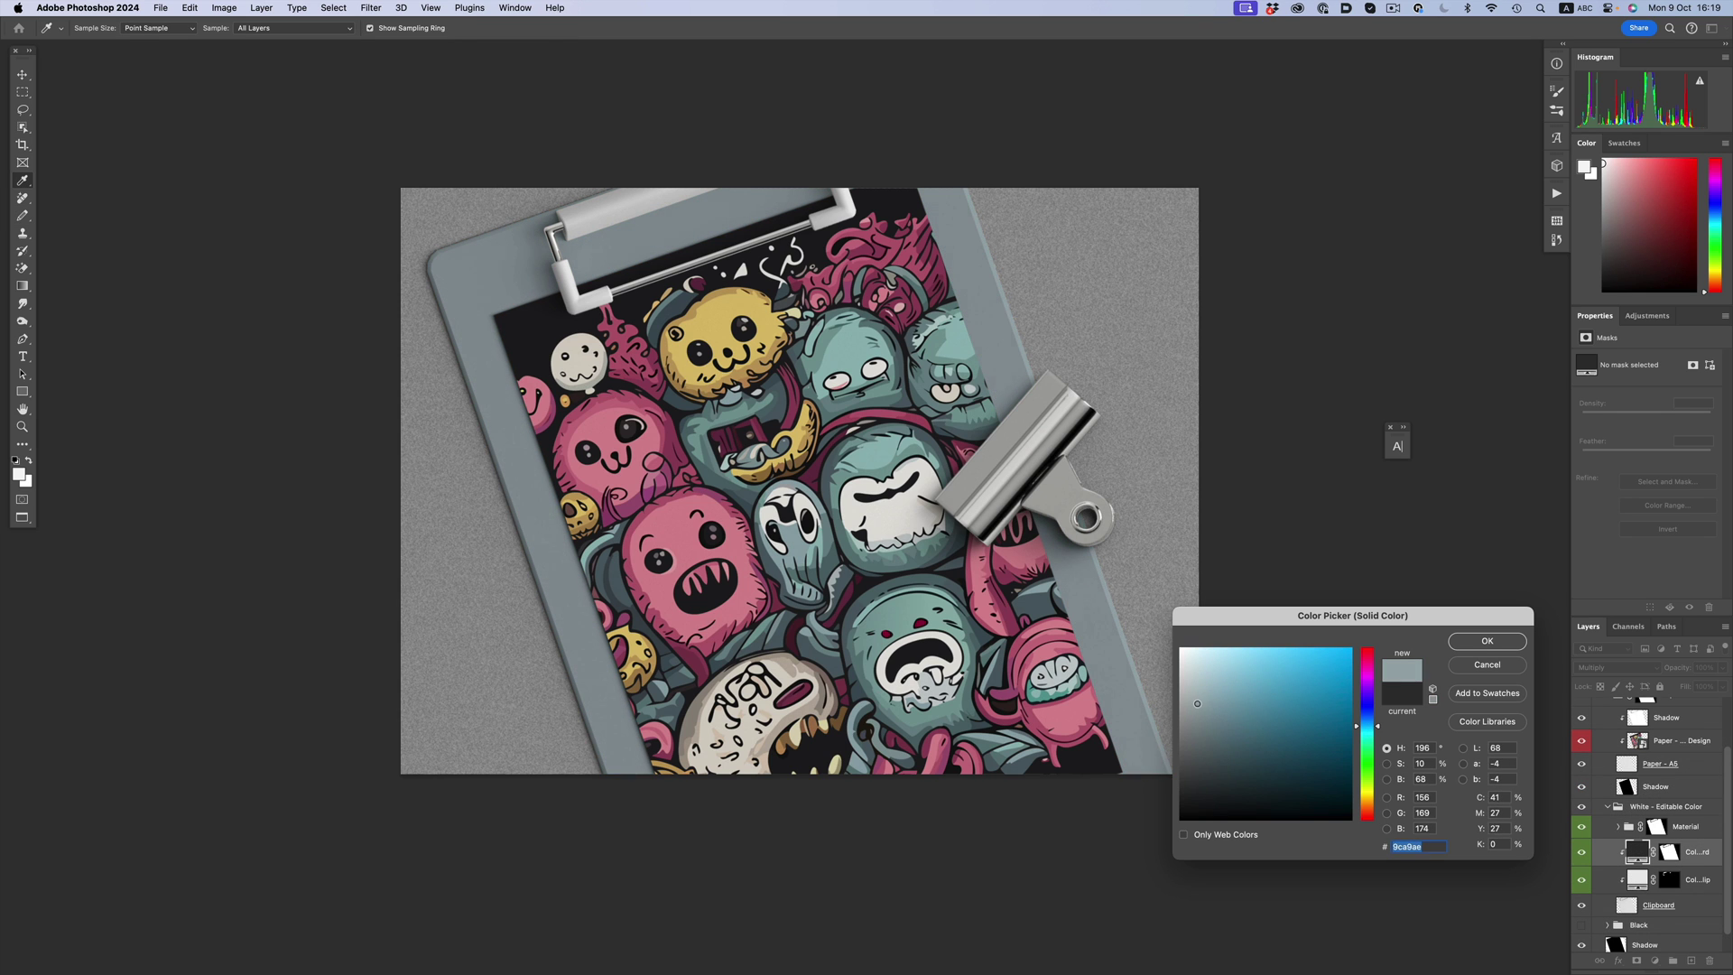
left_click(1486, 641)
double_click(1637, 880)
left_click_drag(1181, 753, 1159, 773)
left_click(1486, 641)
Slide the clamp down along the clipboard's right edge.
scroll(1643, 813, "up", 3)
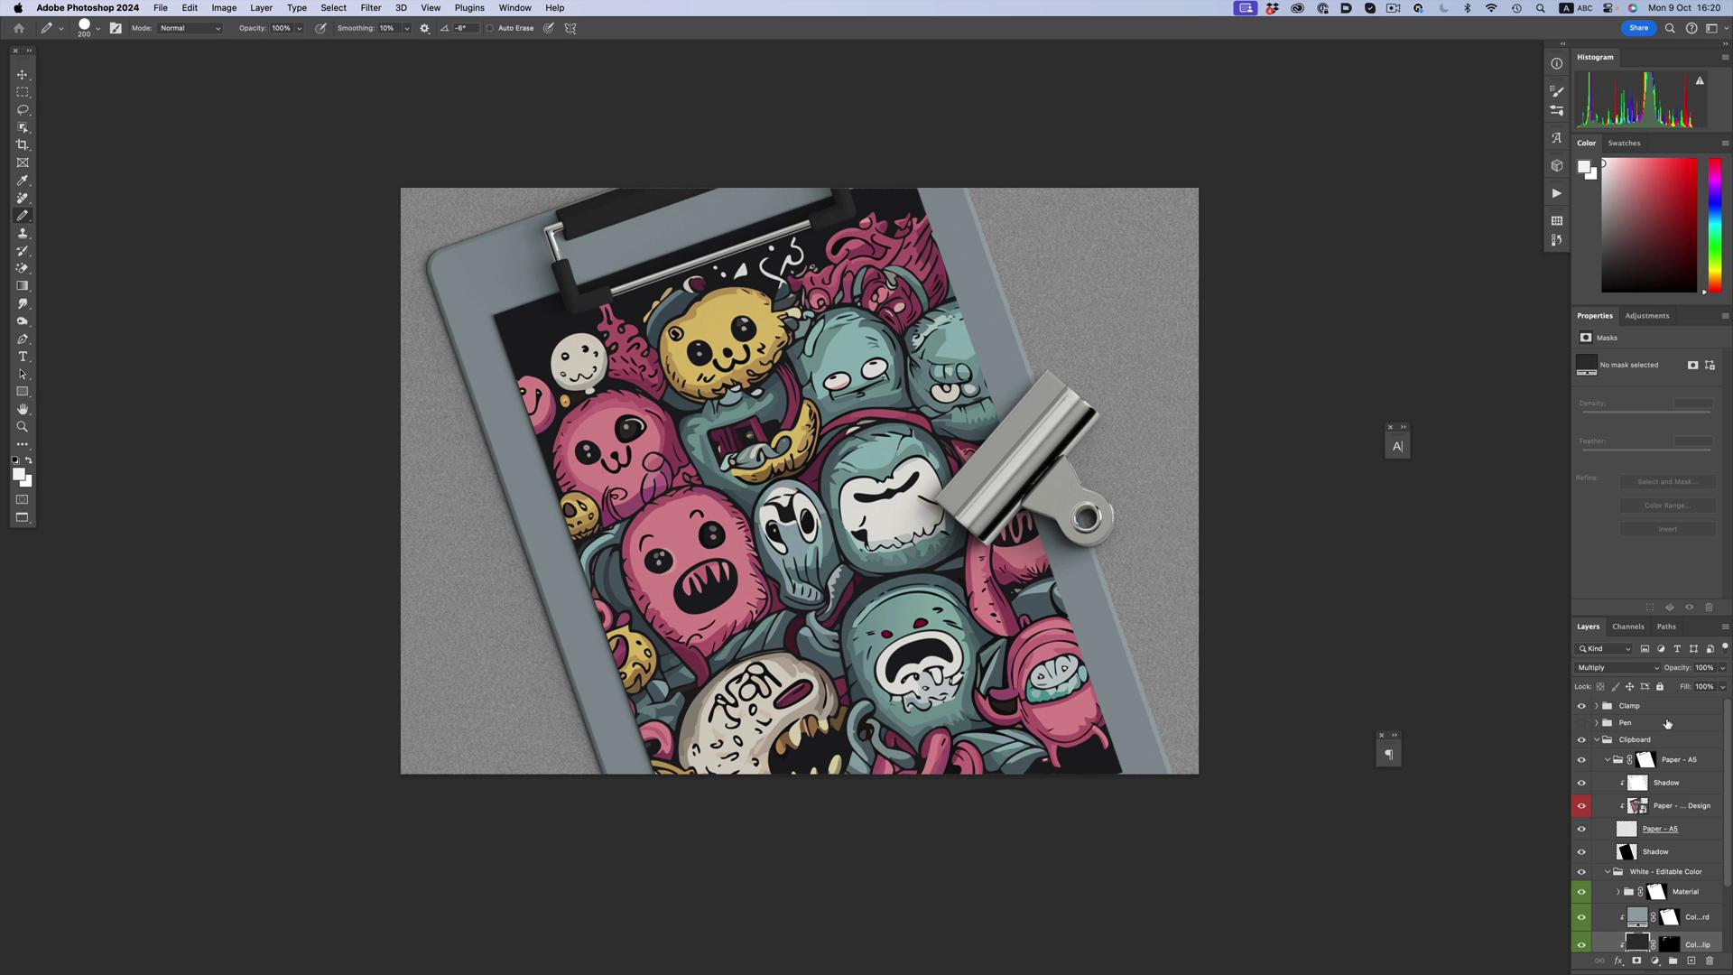
left_click(1668, 707)
left_click_drag(964, 531, 1013, 678)
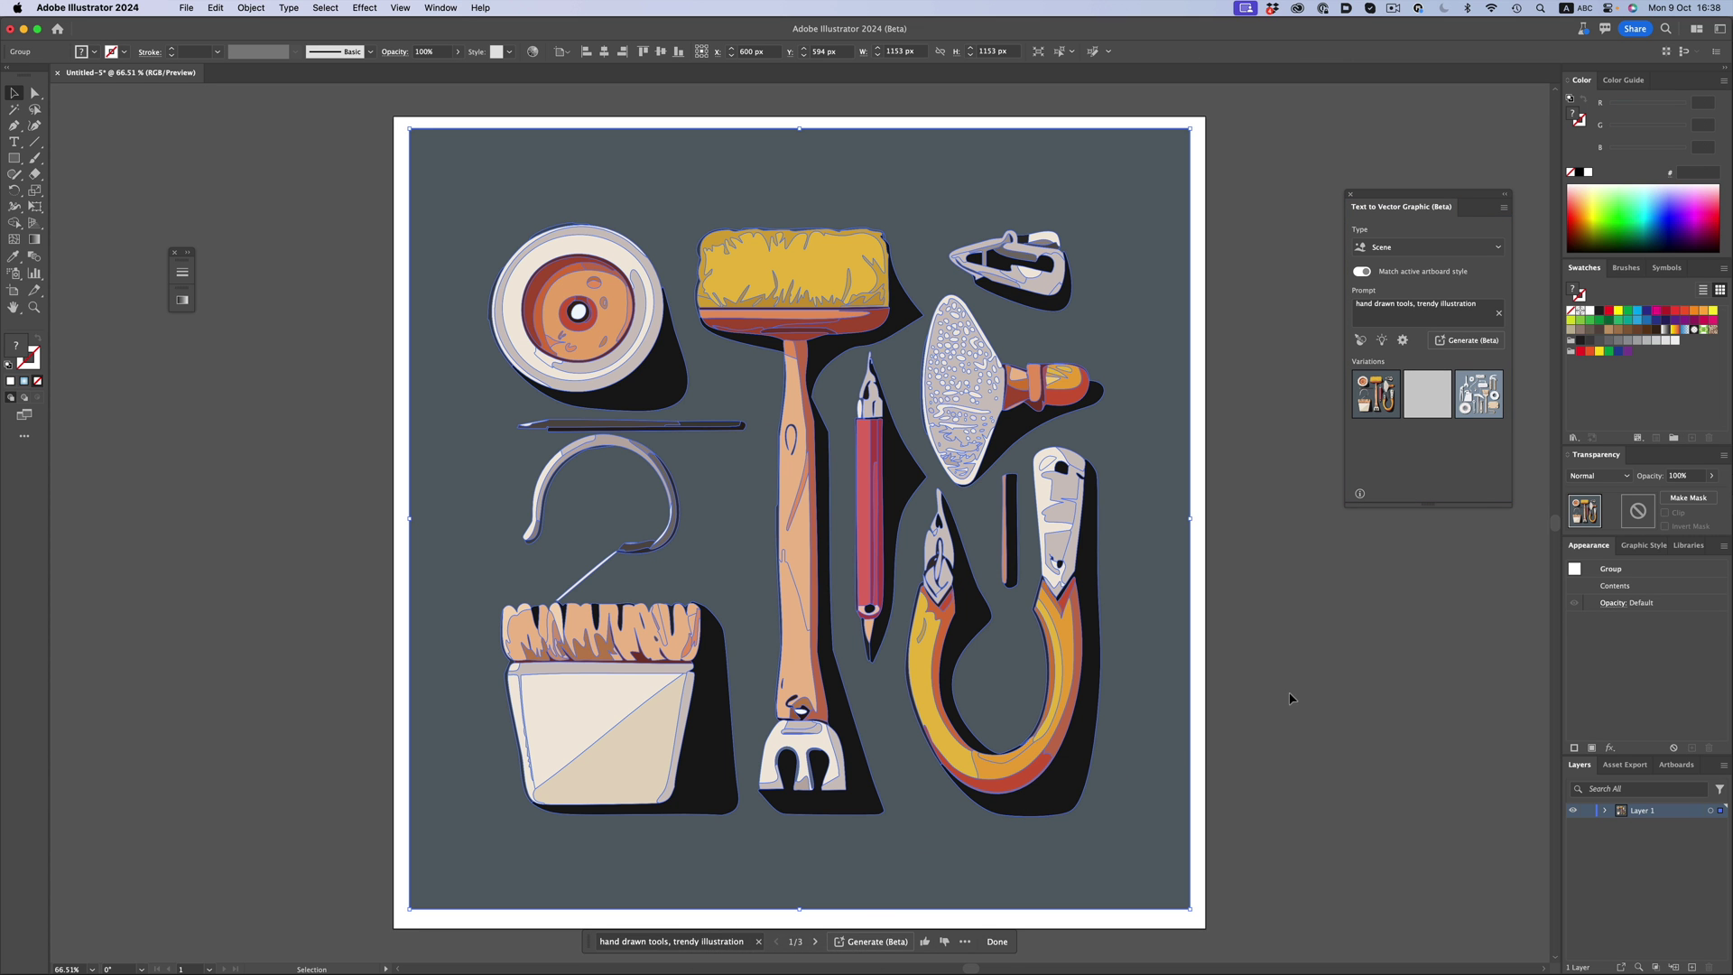
Try the generated variations and choose the third: white and tan tools on blue-grey.
left_click(1290, 698)
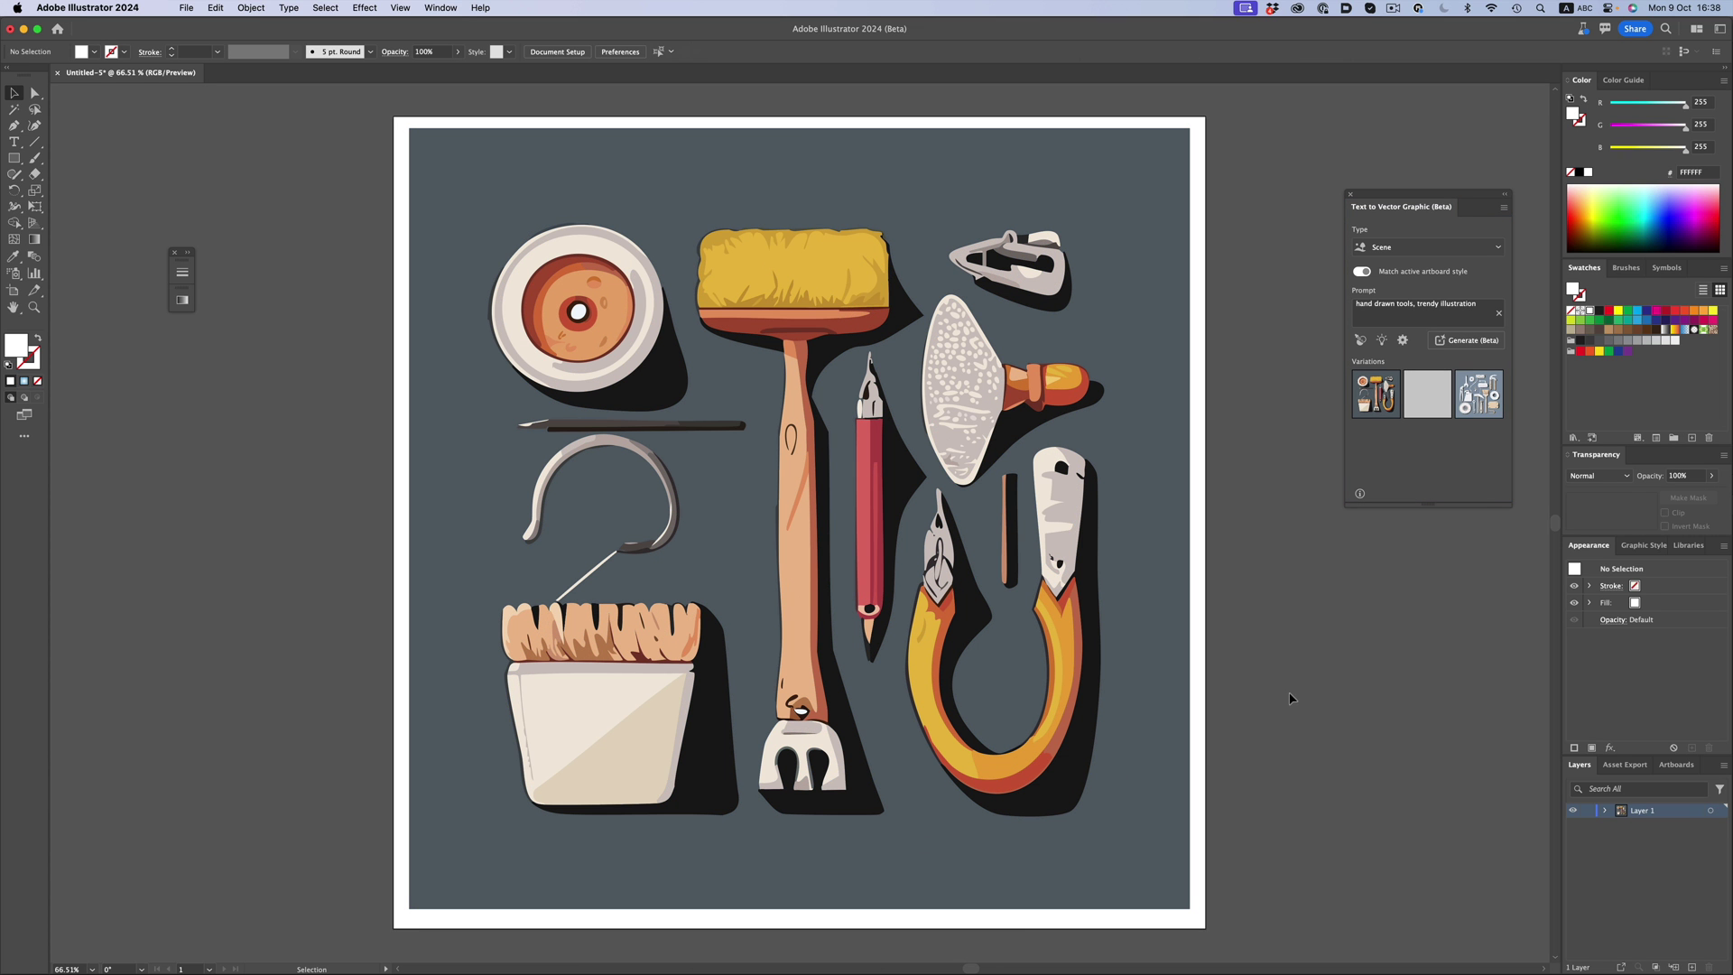
left_click(1145, 696)
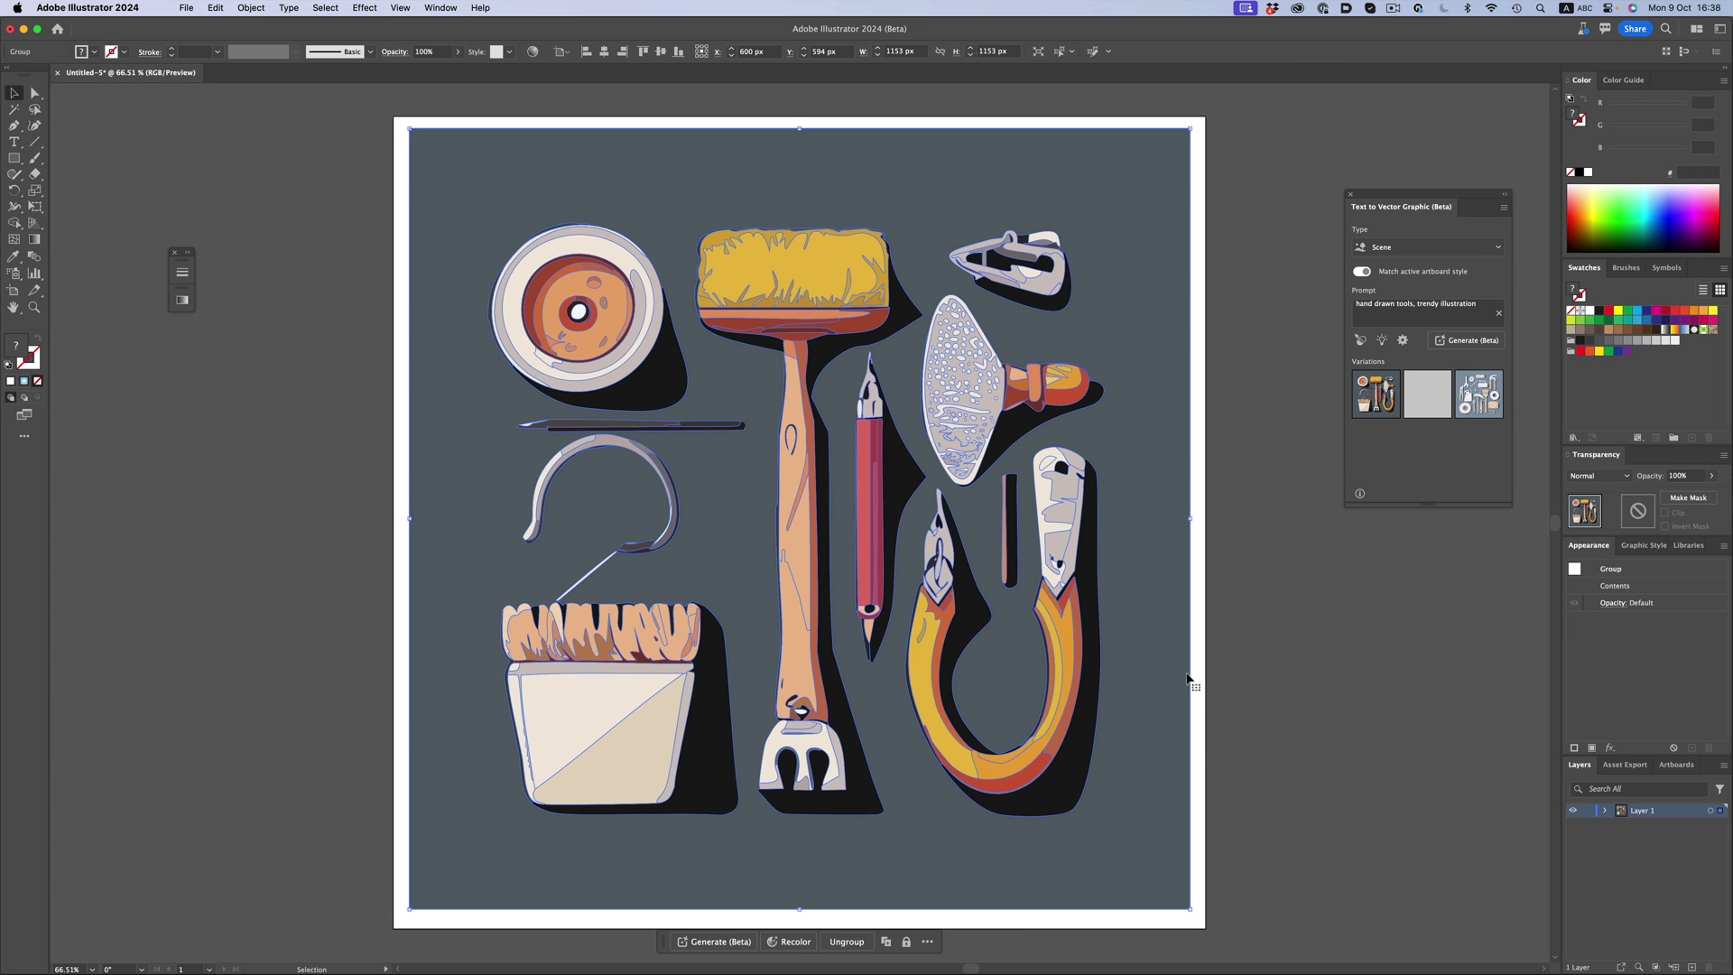
left_click(1422, 409)
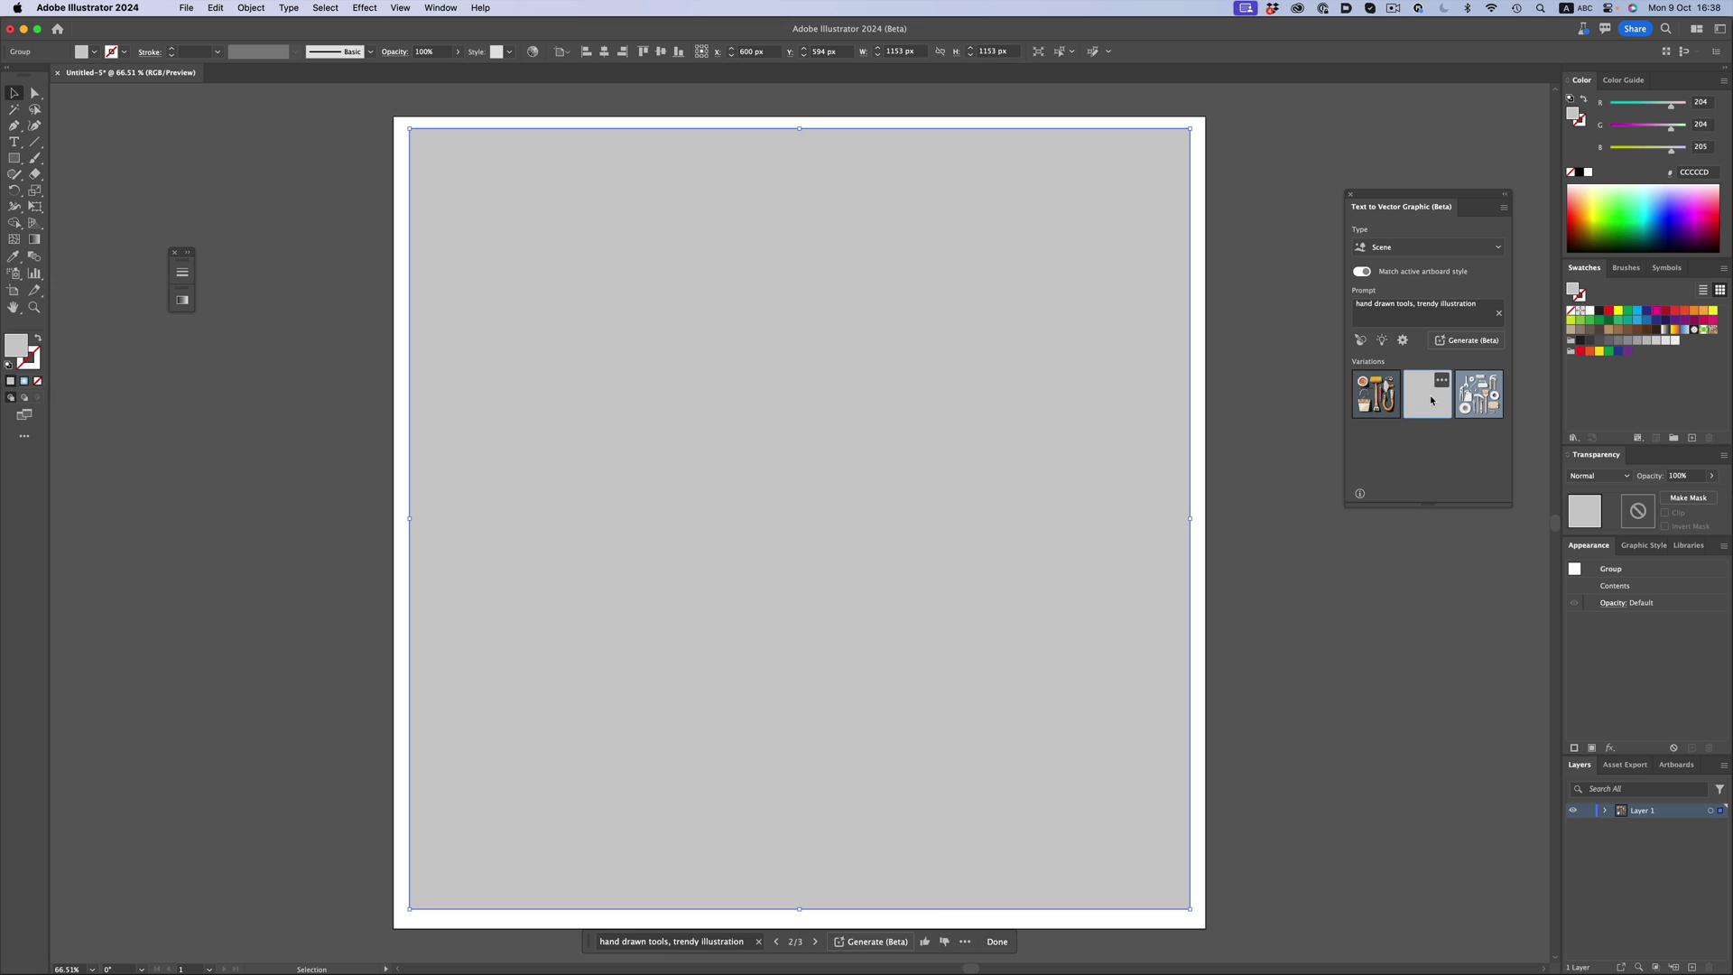
left_click(1487, 409)
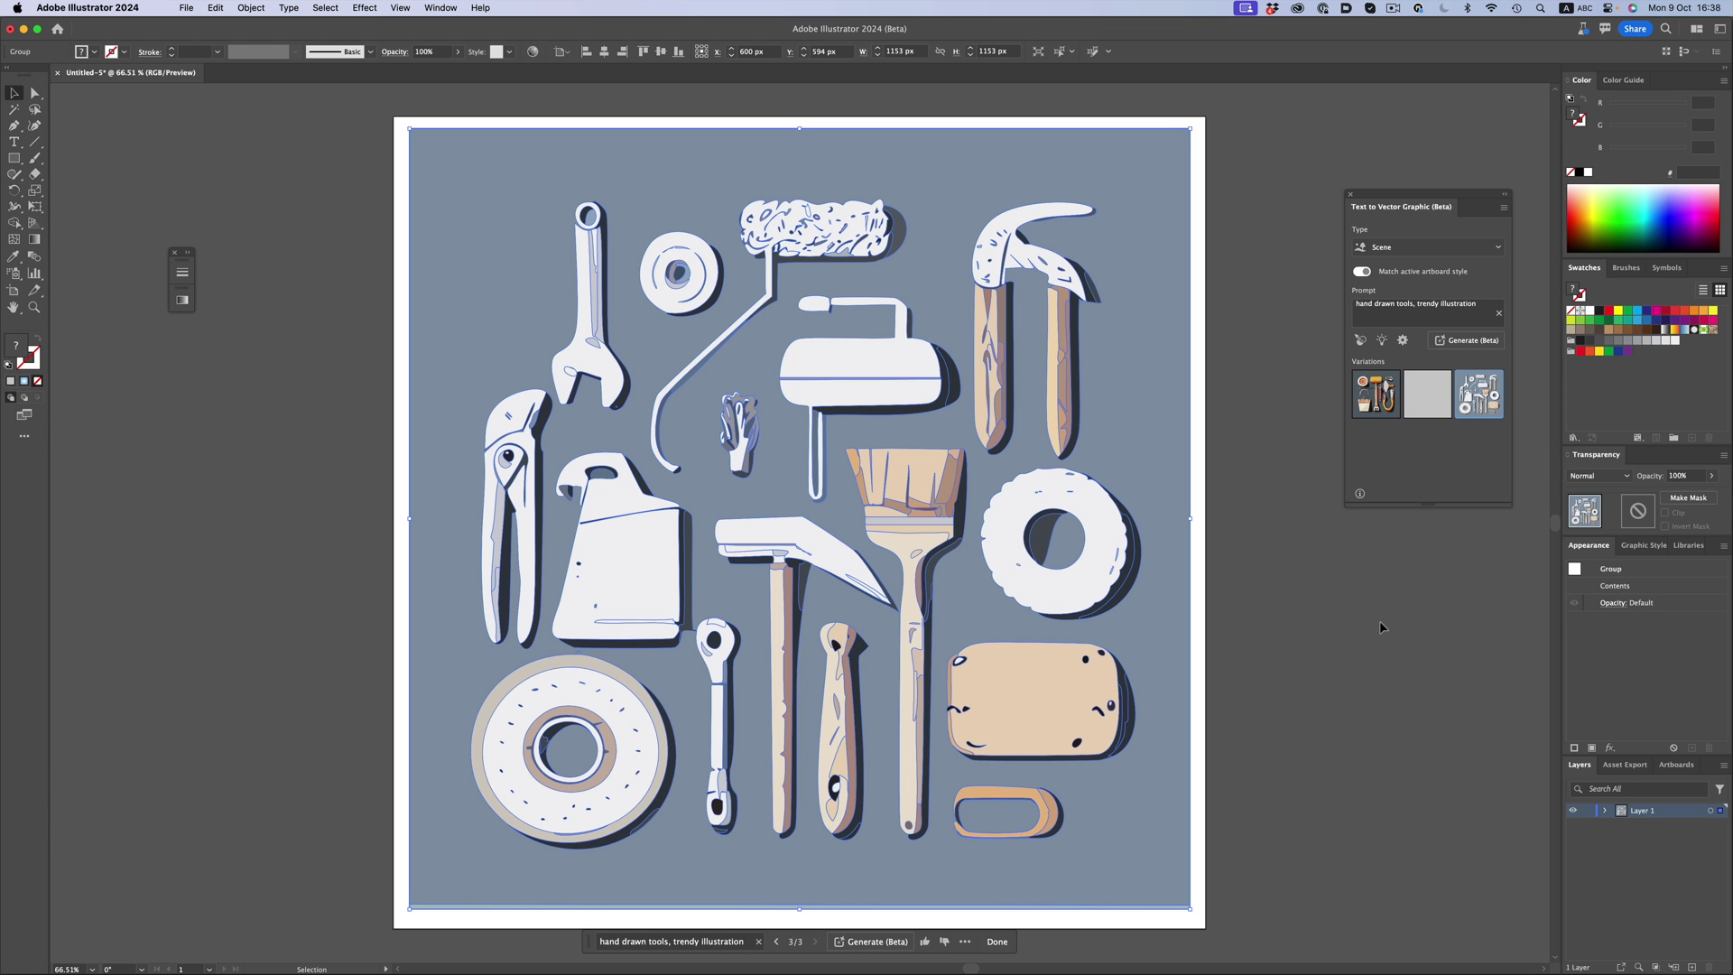